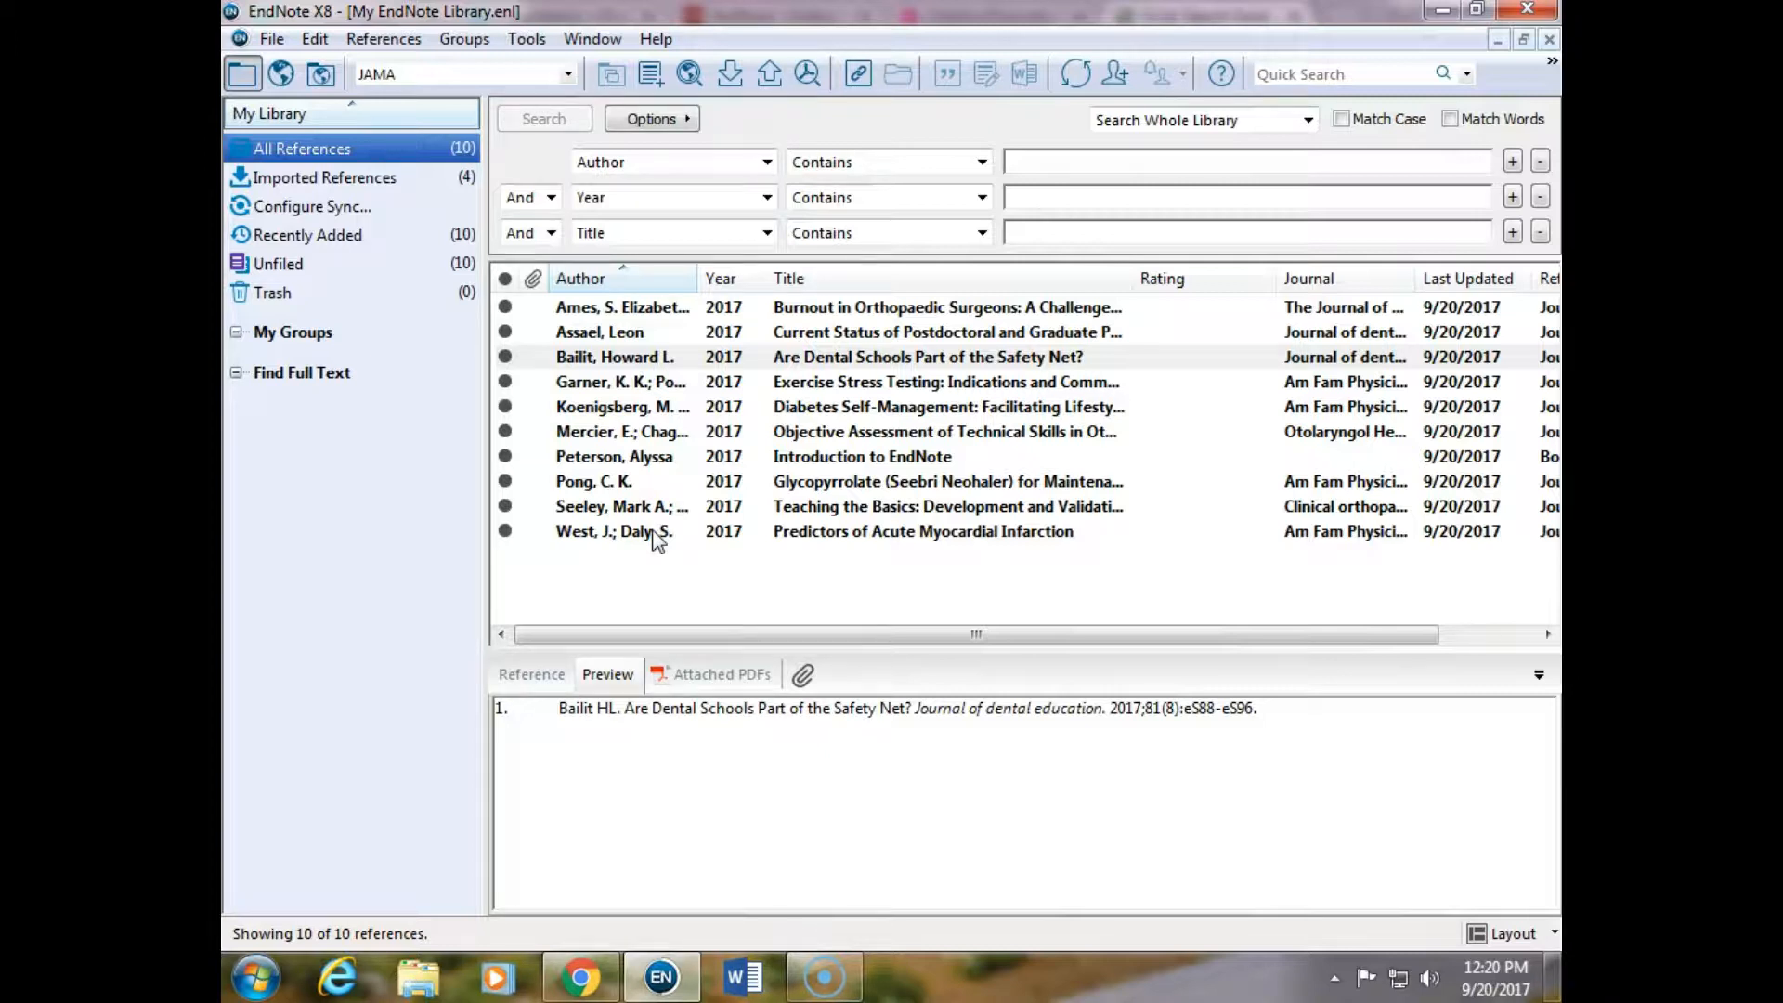
Search the reference library for "residency".
click(1283, 71)
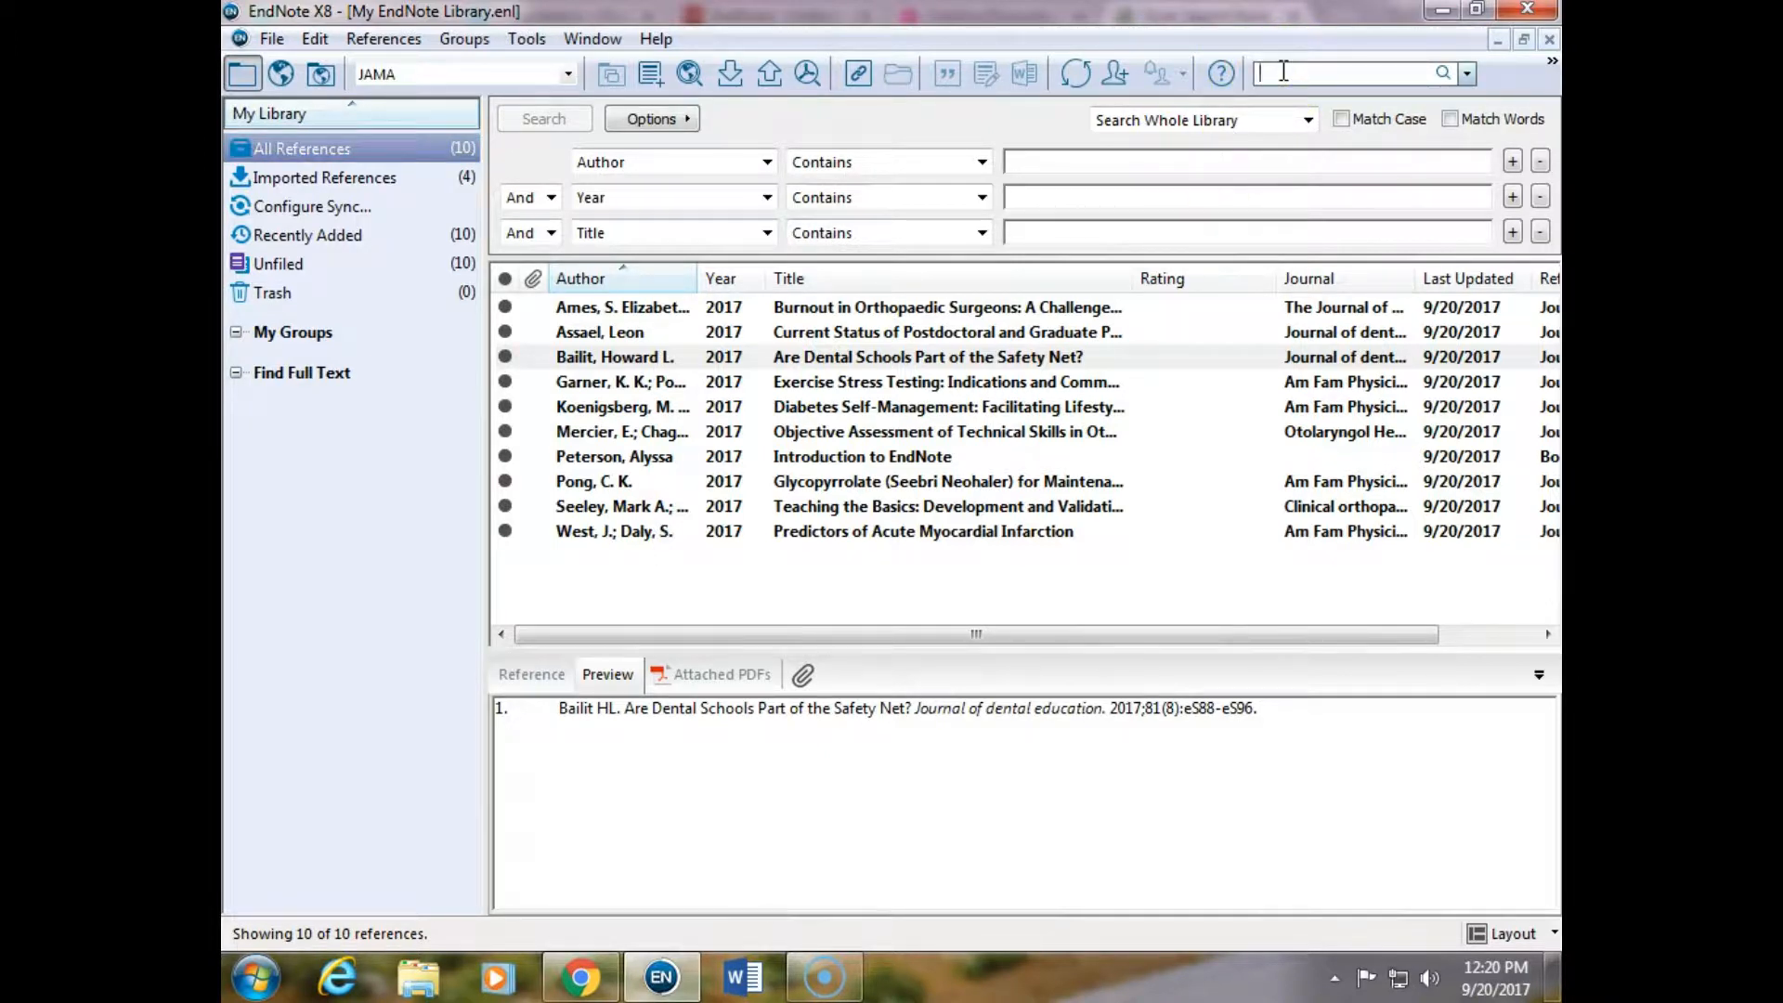
text(reis)
text(dency)
key(Return)
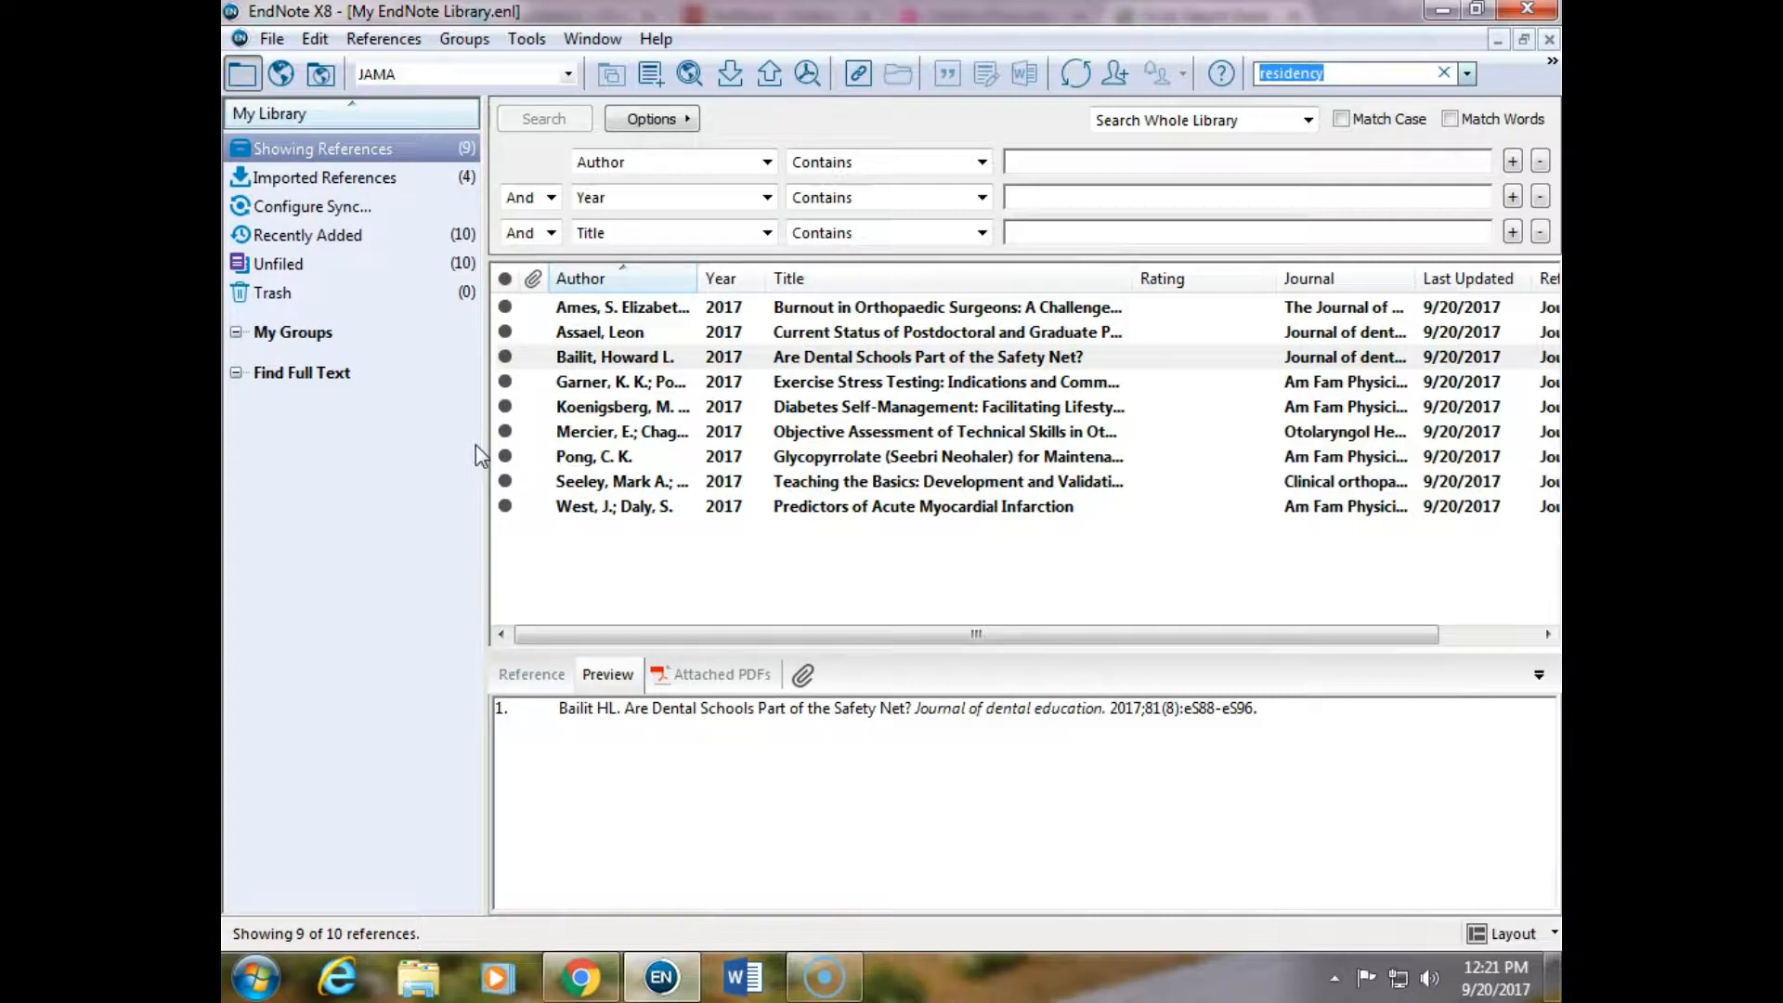
Create a new reference group named Residency under My Groups.
click(460, 41)
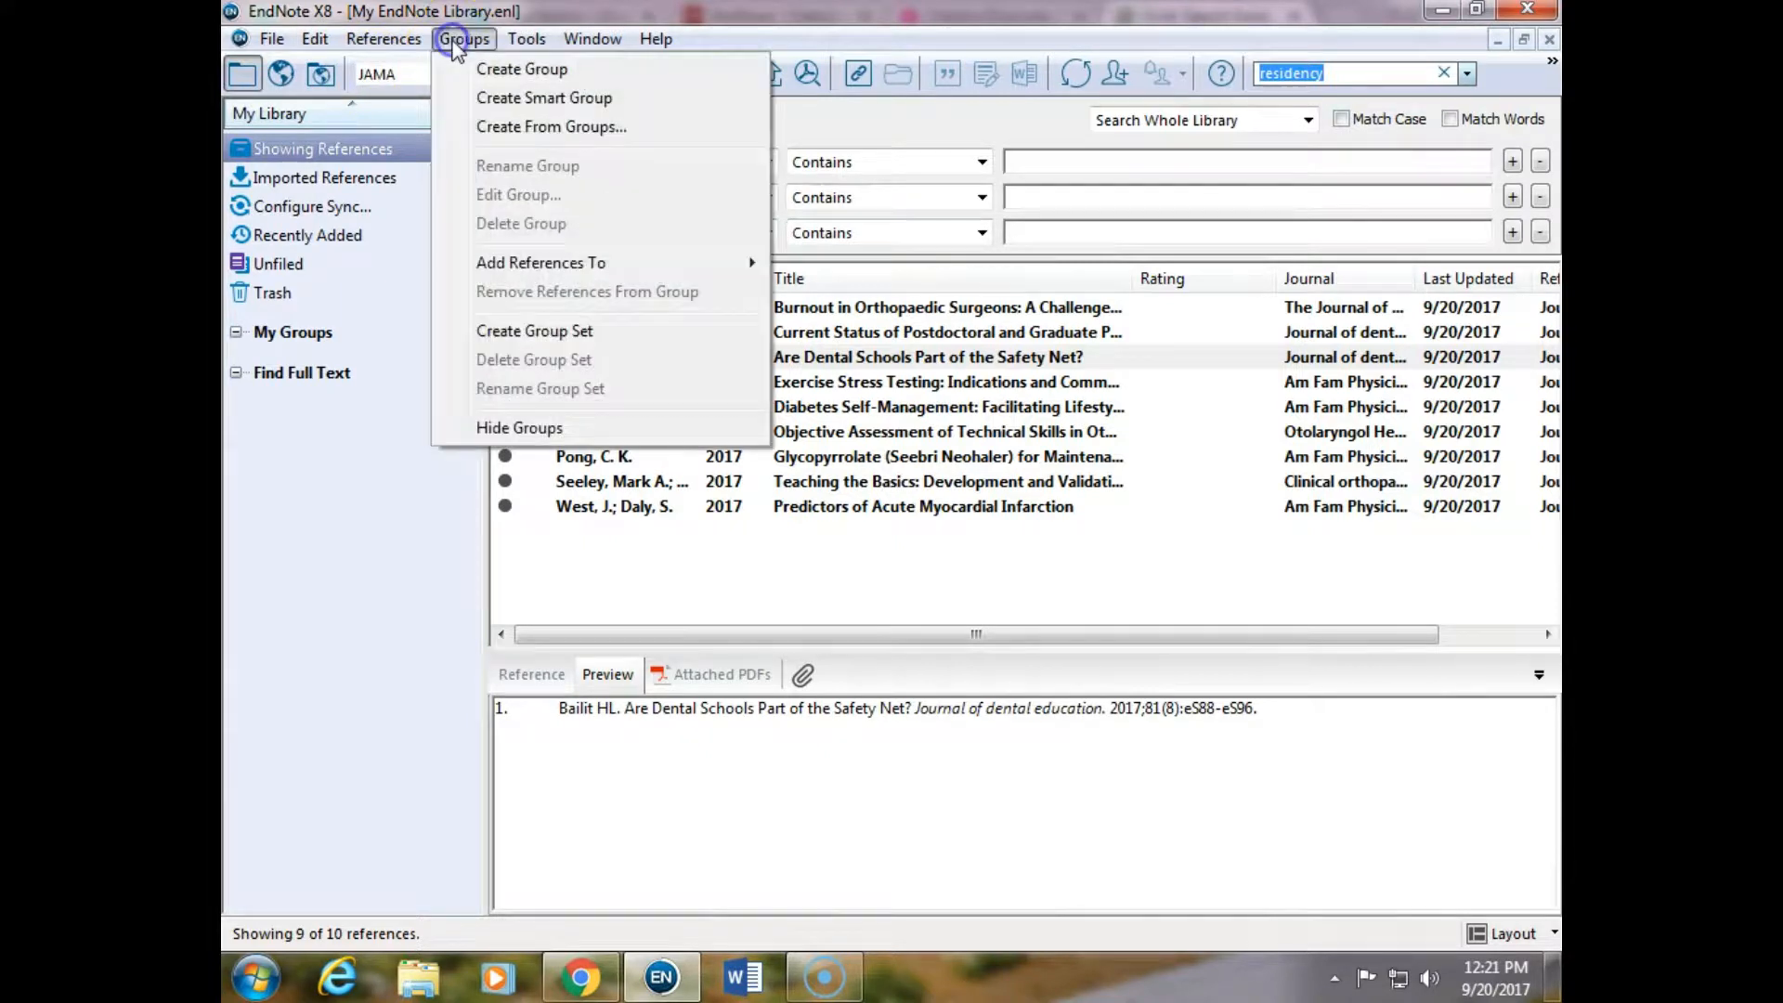
click(496, 68)
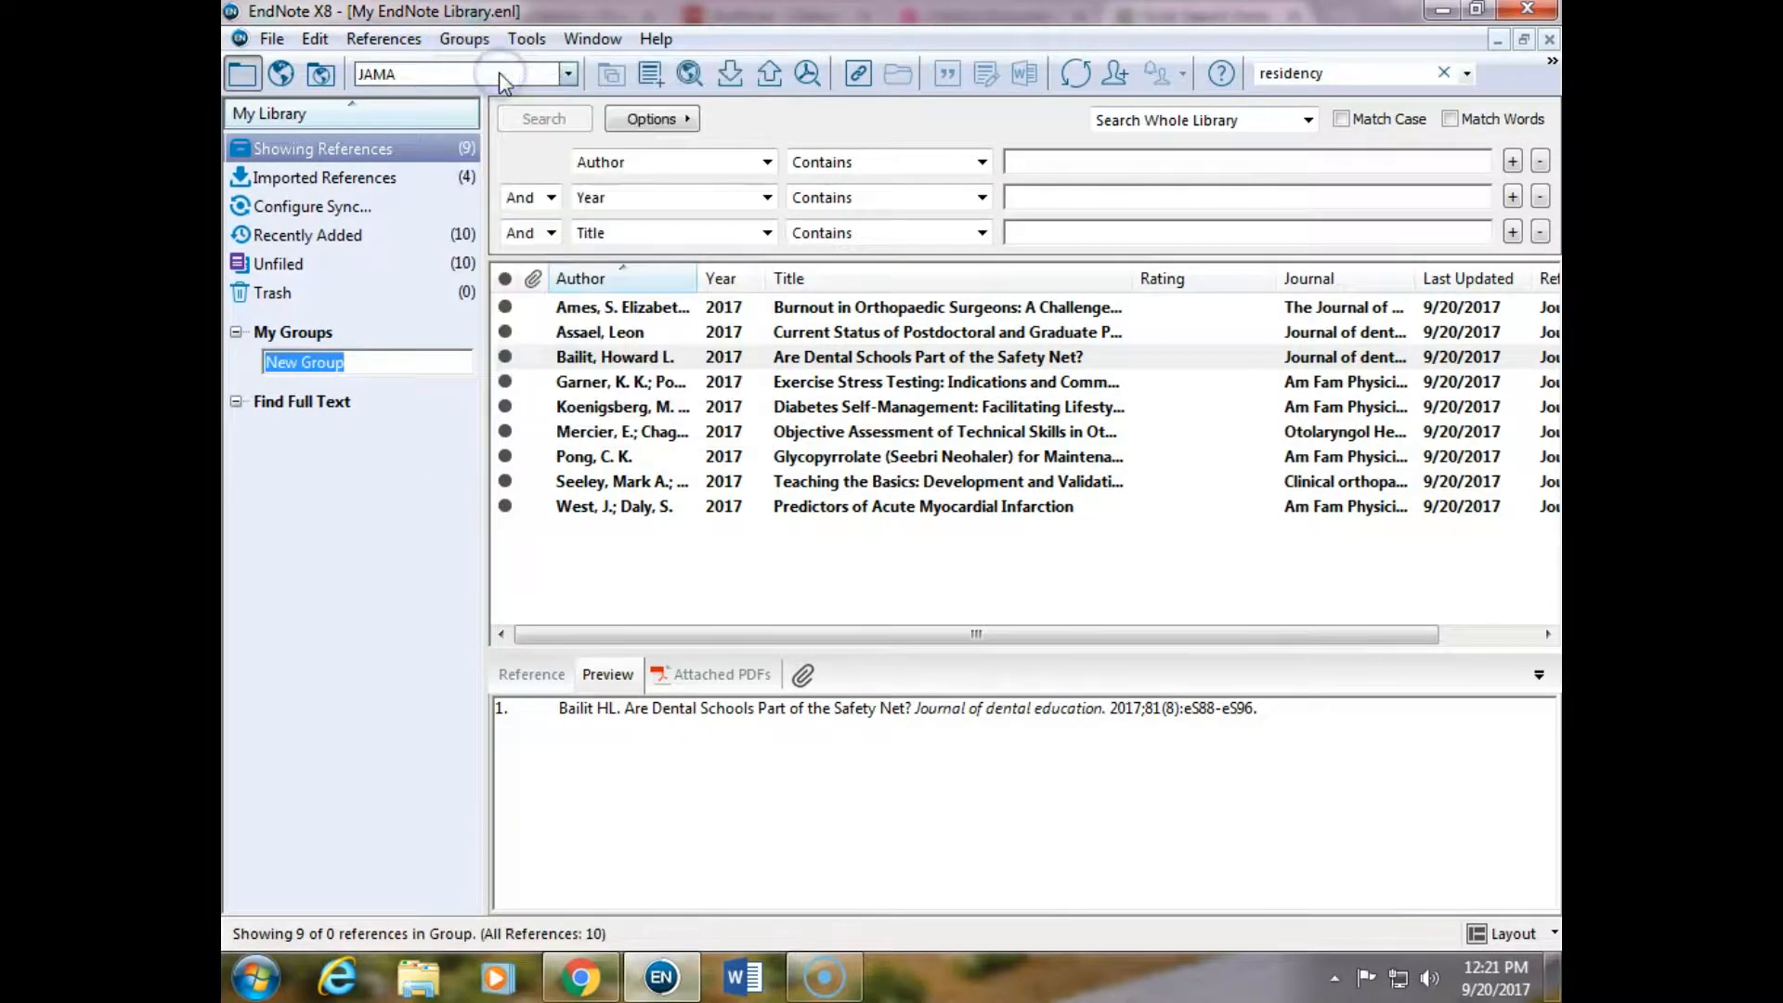
text(RE)
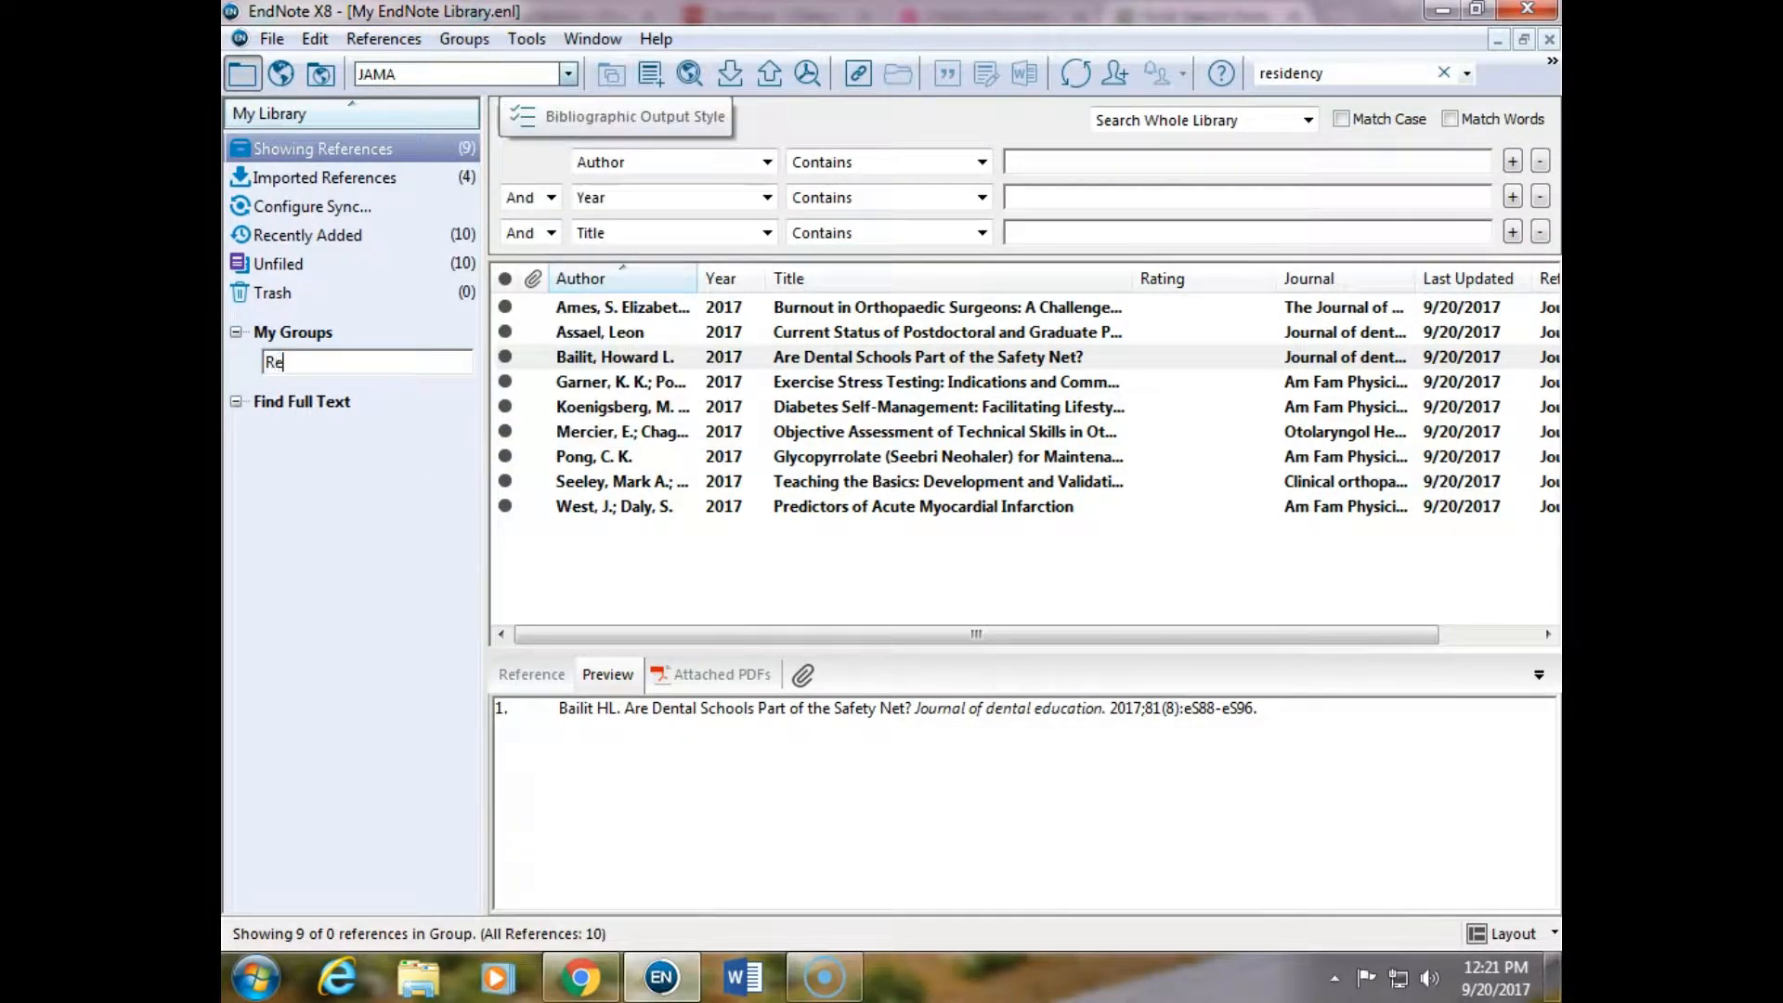
key(Return)
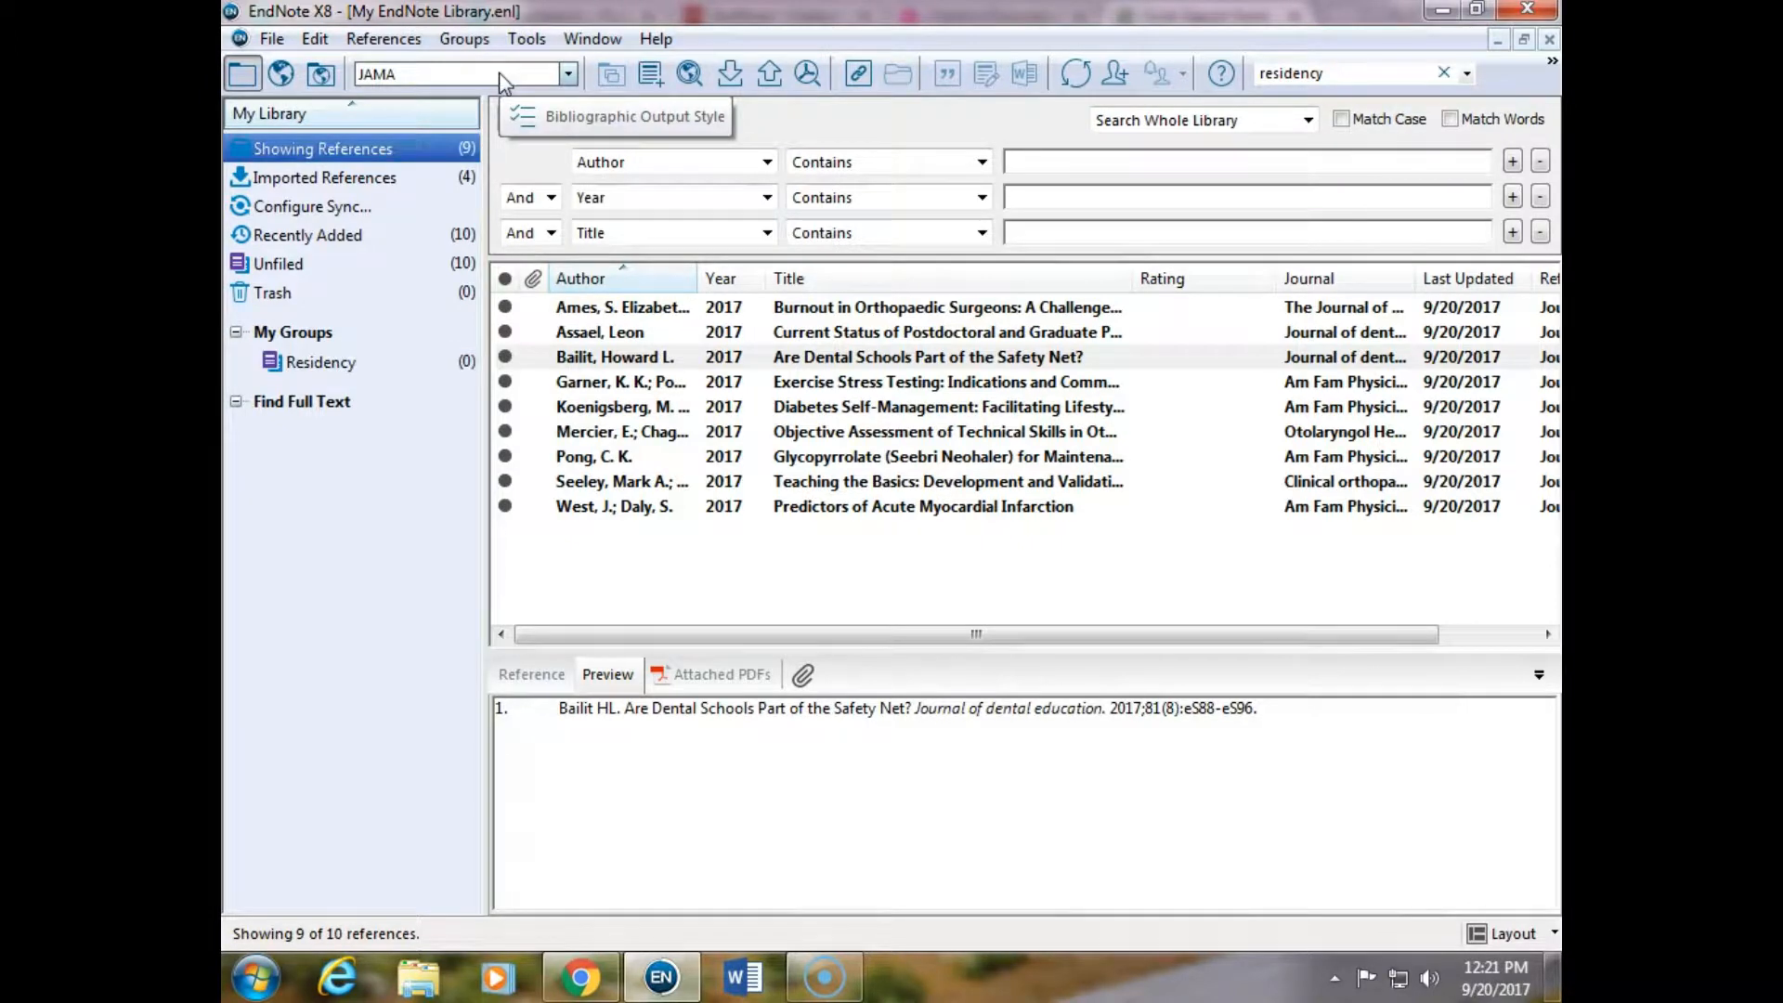
Add all references found by the search to the Residency group and show that group's contents.
click(664, 506)
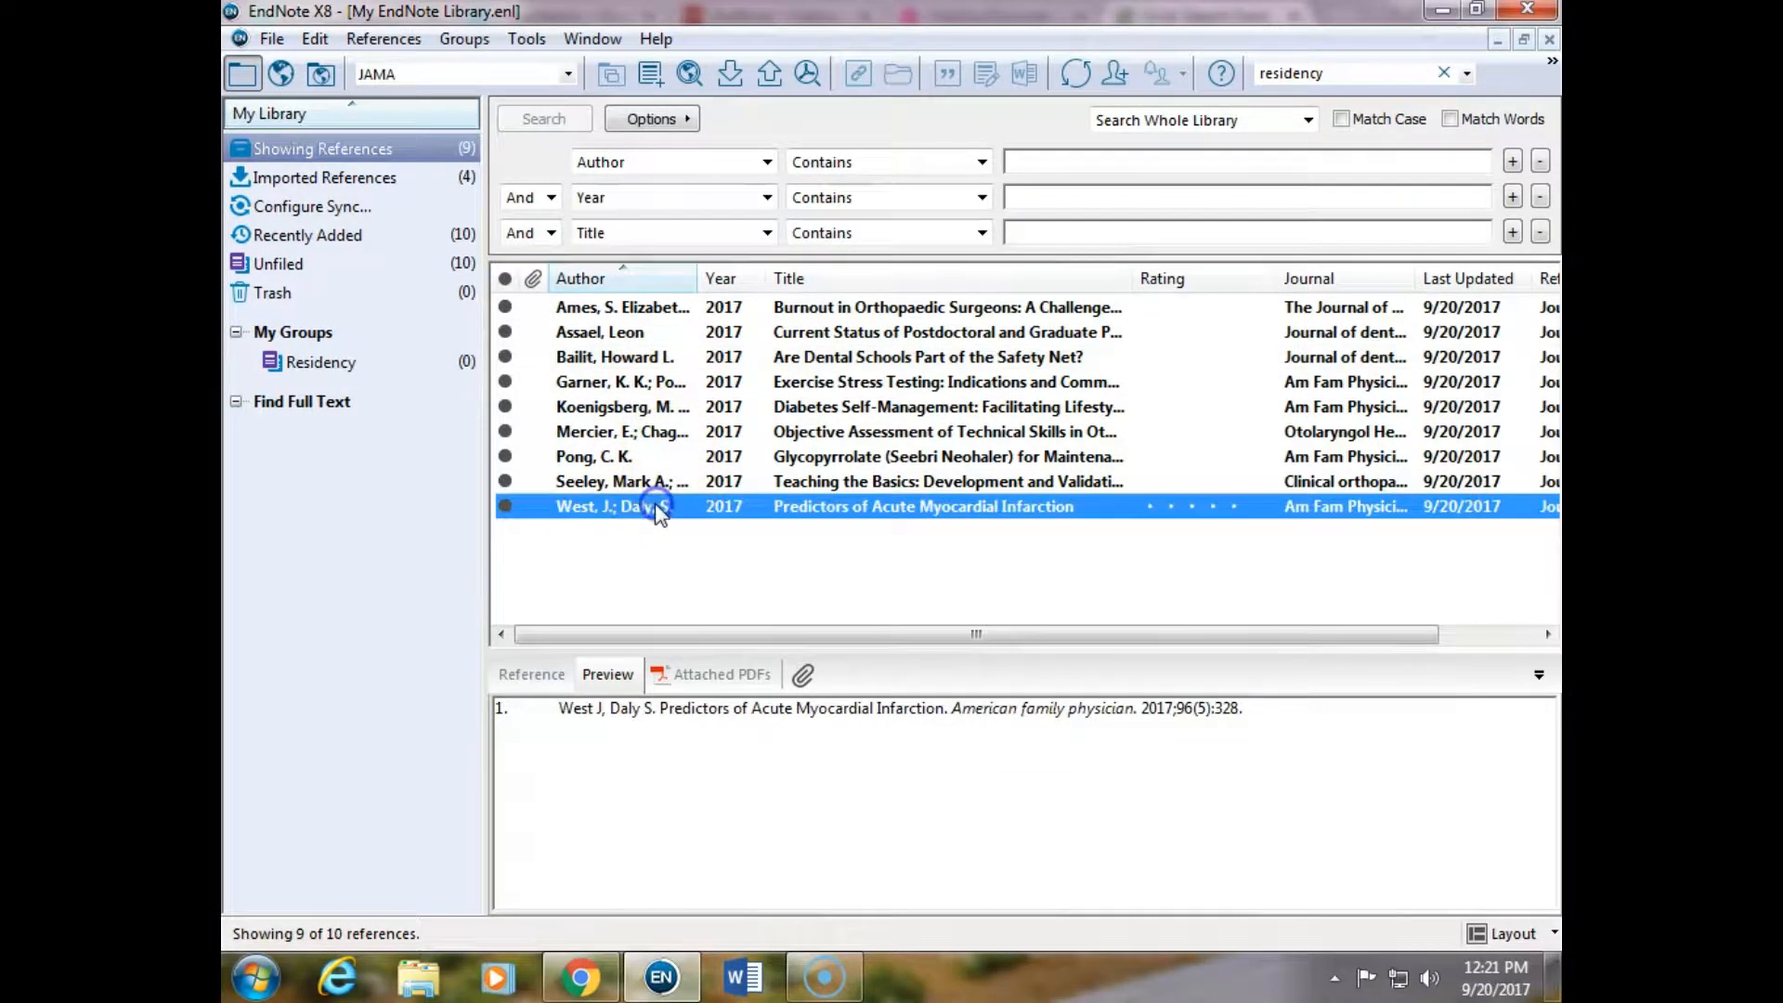
key(ctrl+a)
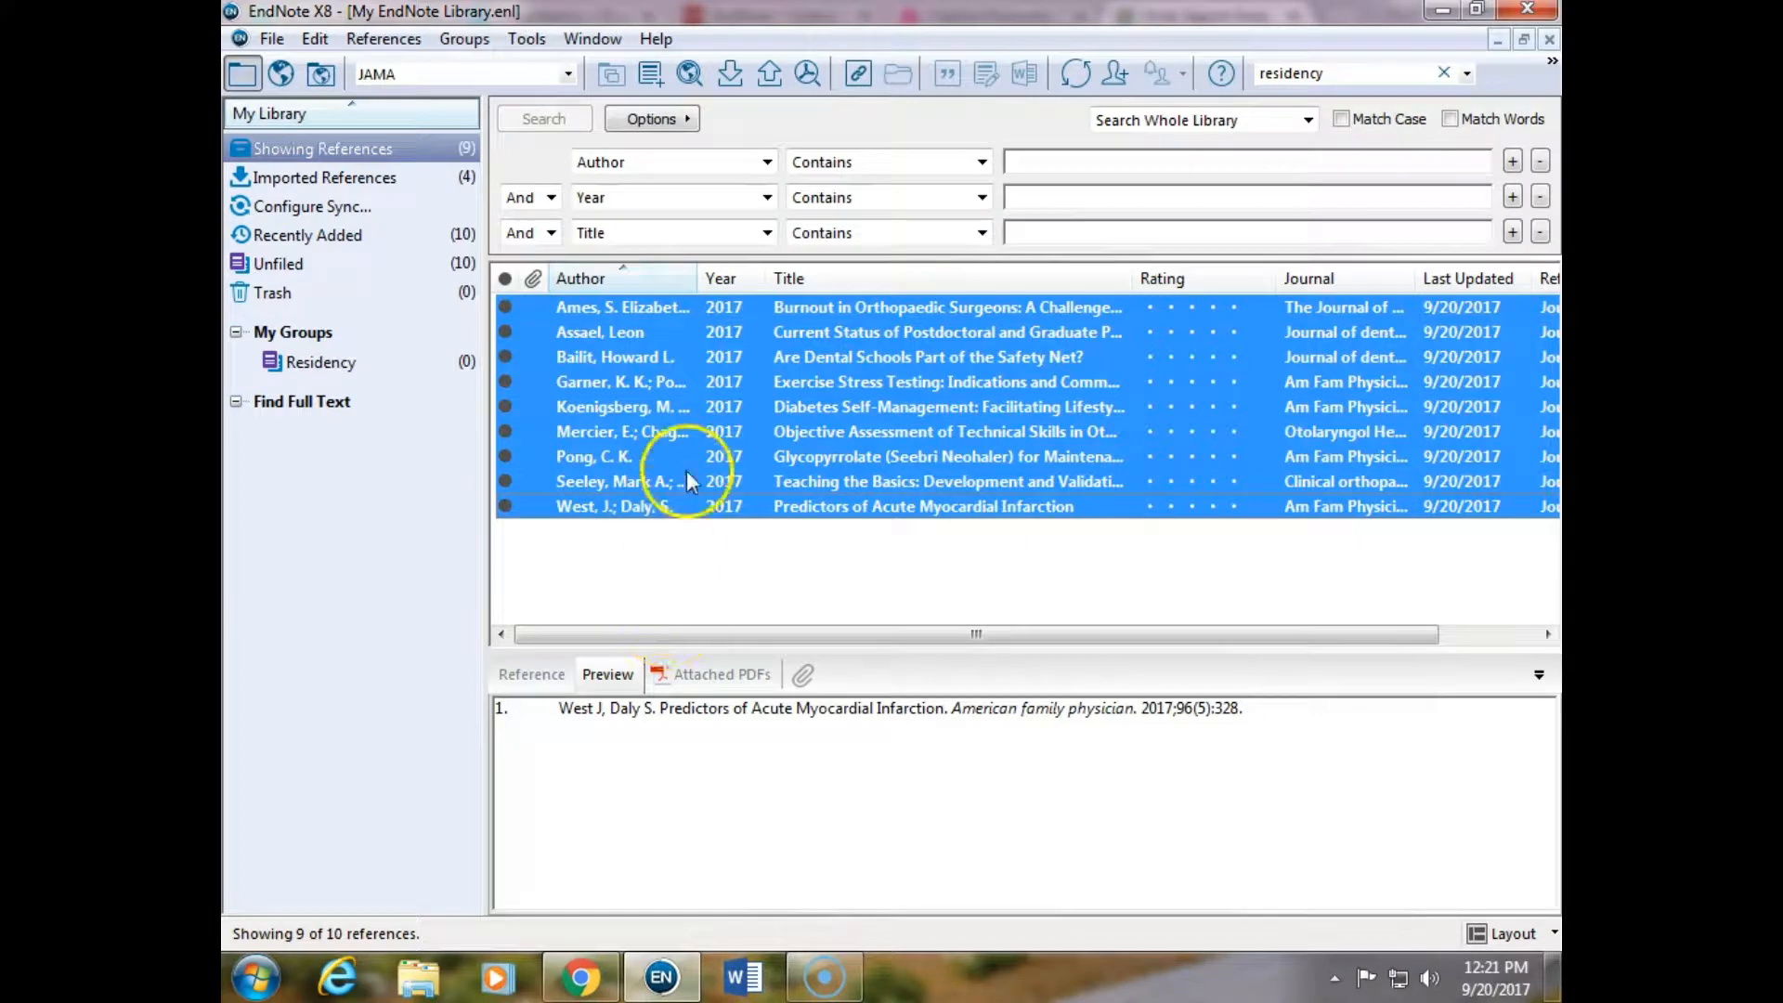
drag(695, 425, 337, 361)
click(342, 363)
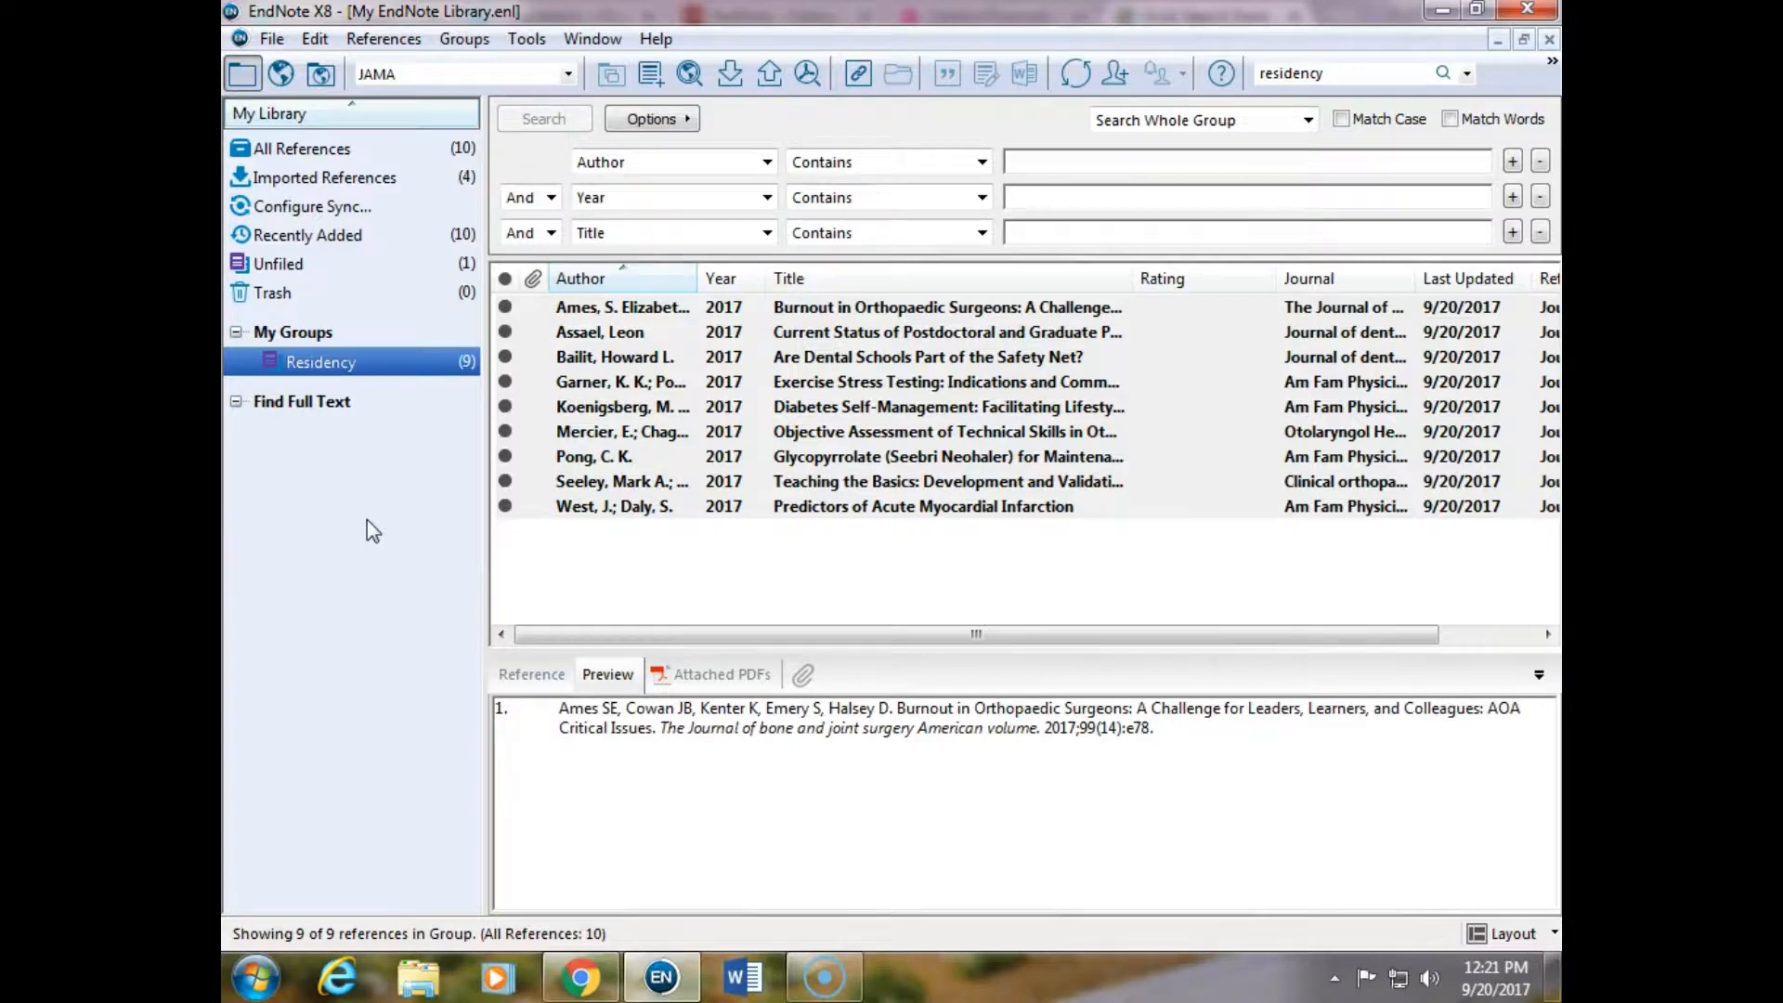
Create another reference group named Case Report Poster under My Groups.
click(464, 38)
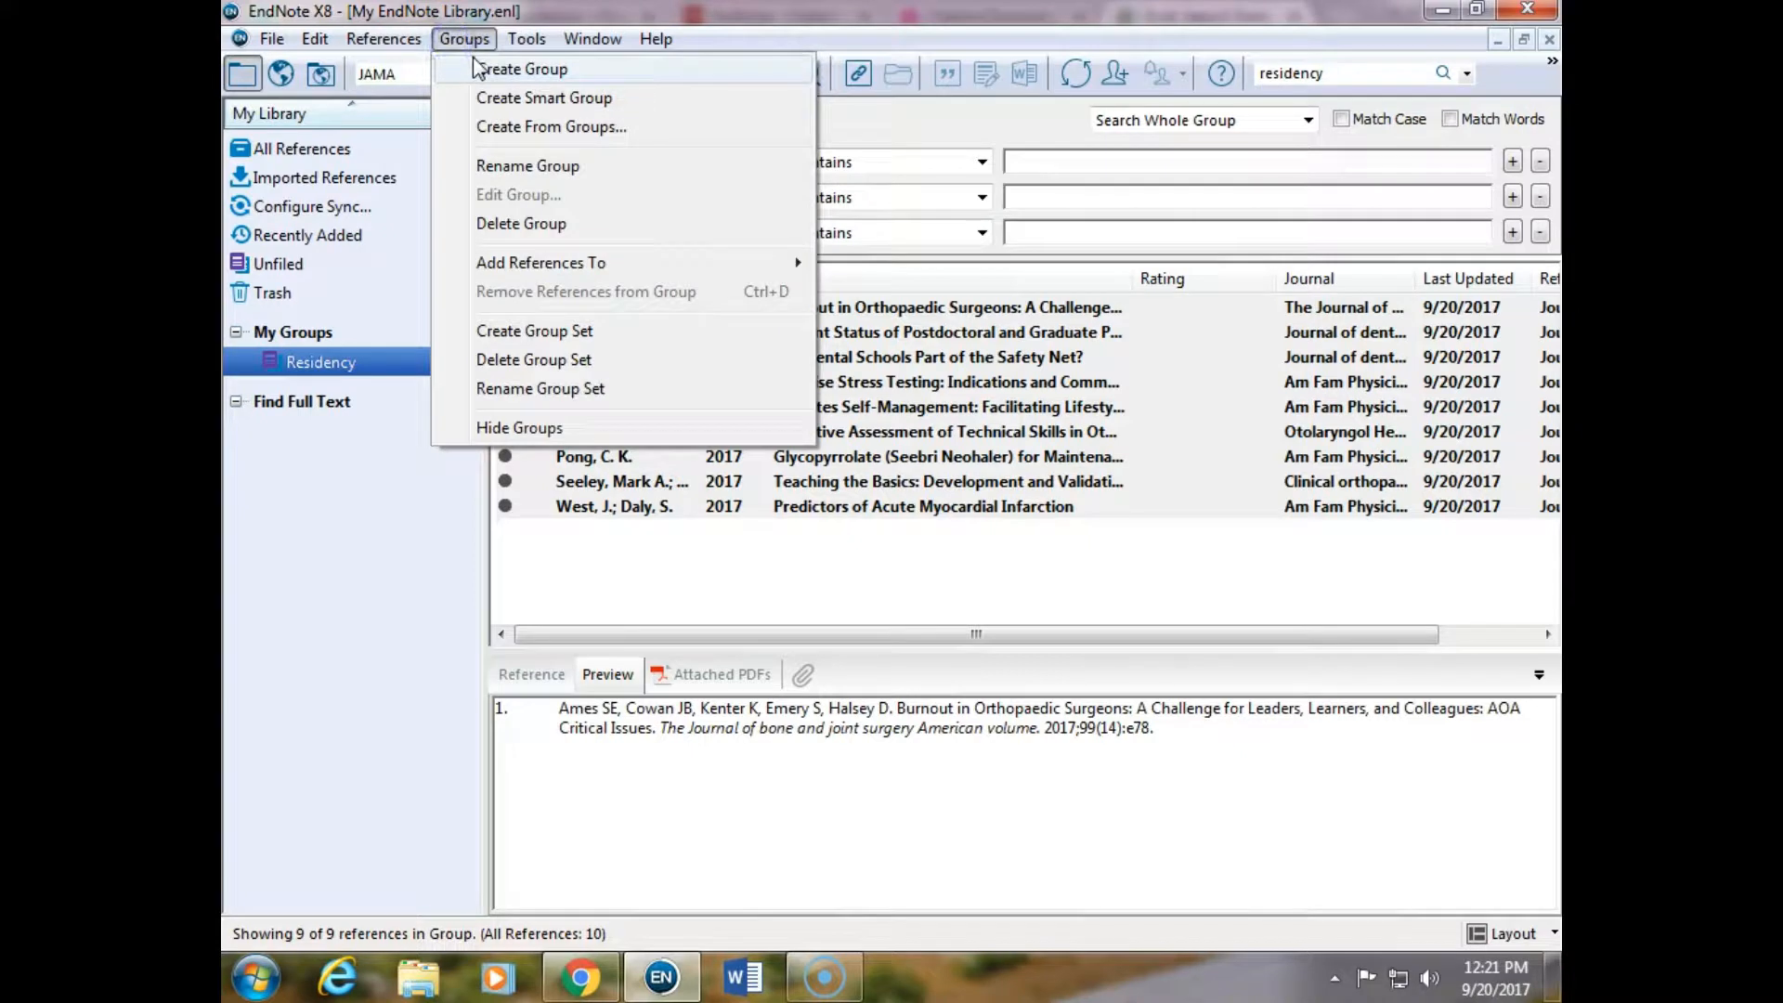
click(520, 69)
text(Ca)
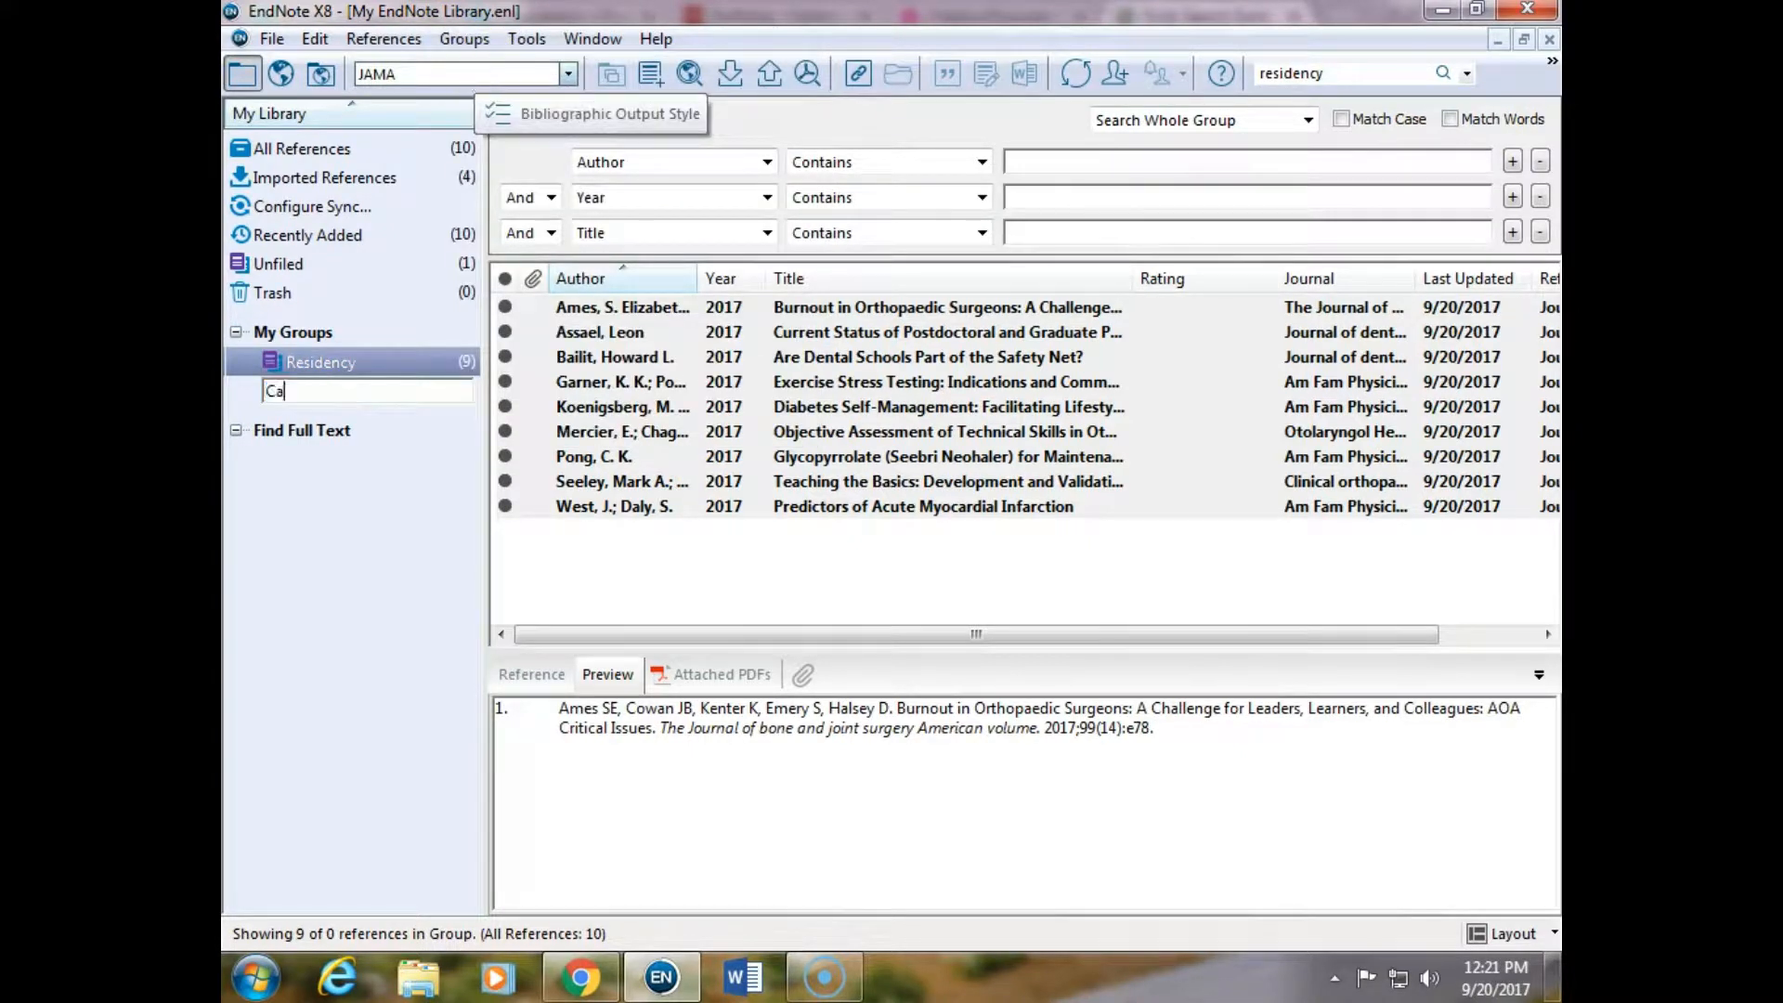
text(se Report Poster)
key(Return)
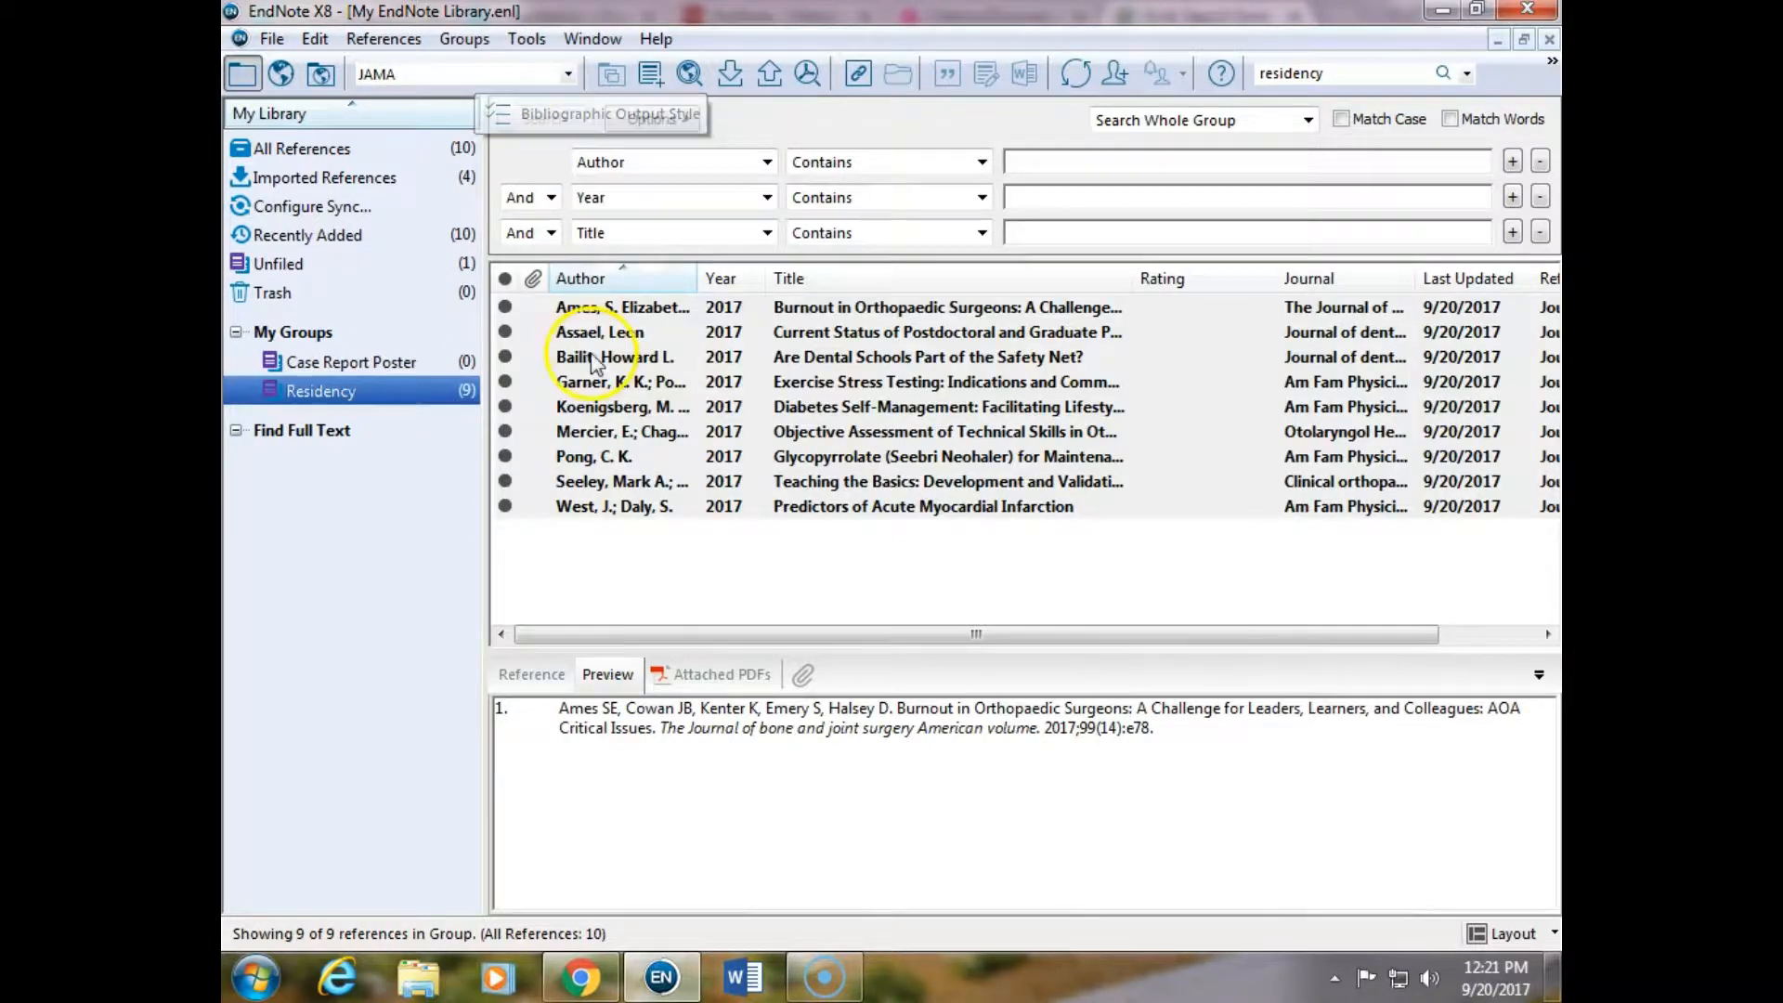
Add the first three references of All References to the Case Report Poster group, and view the contents of both groups.
click(722, 481)
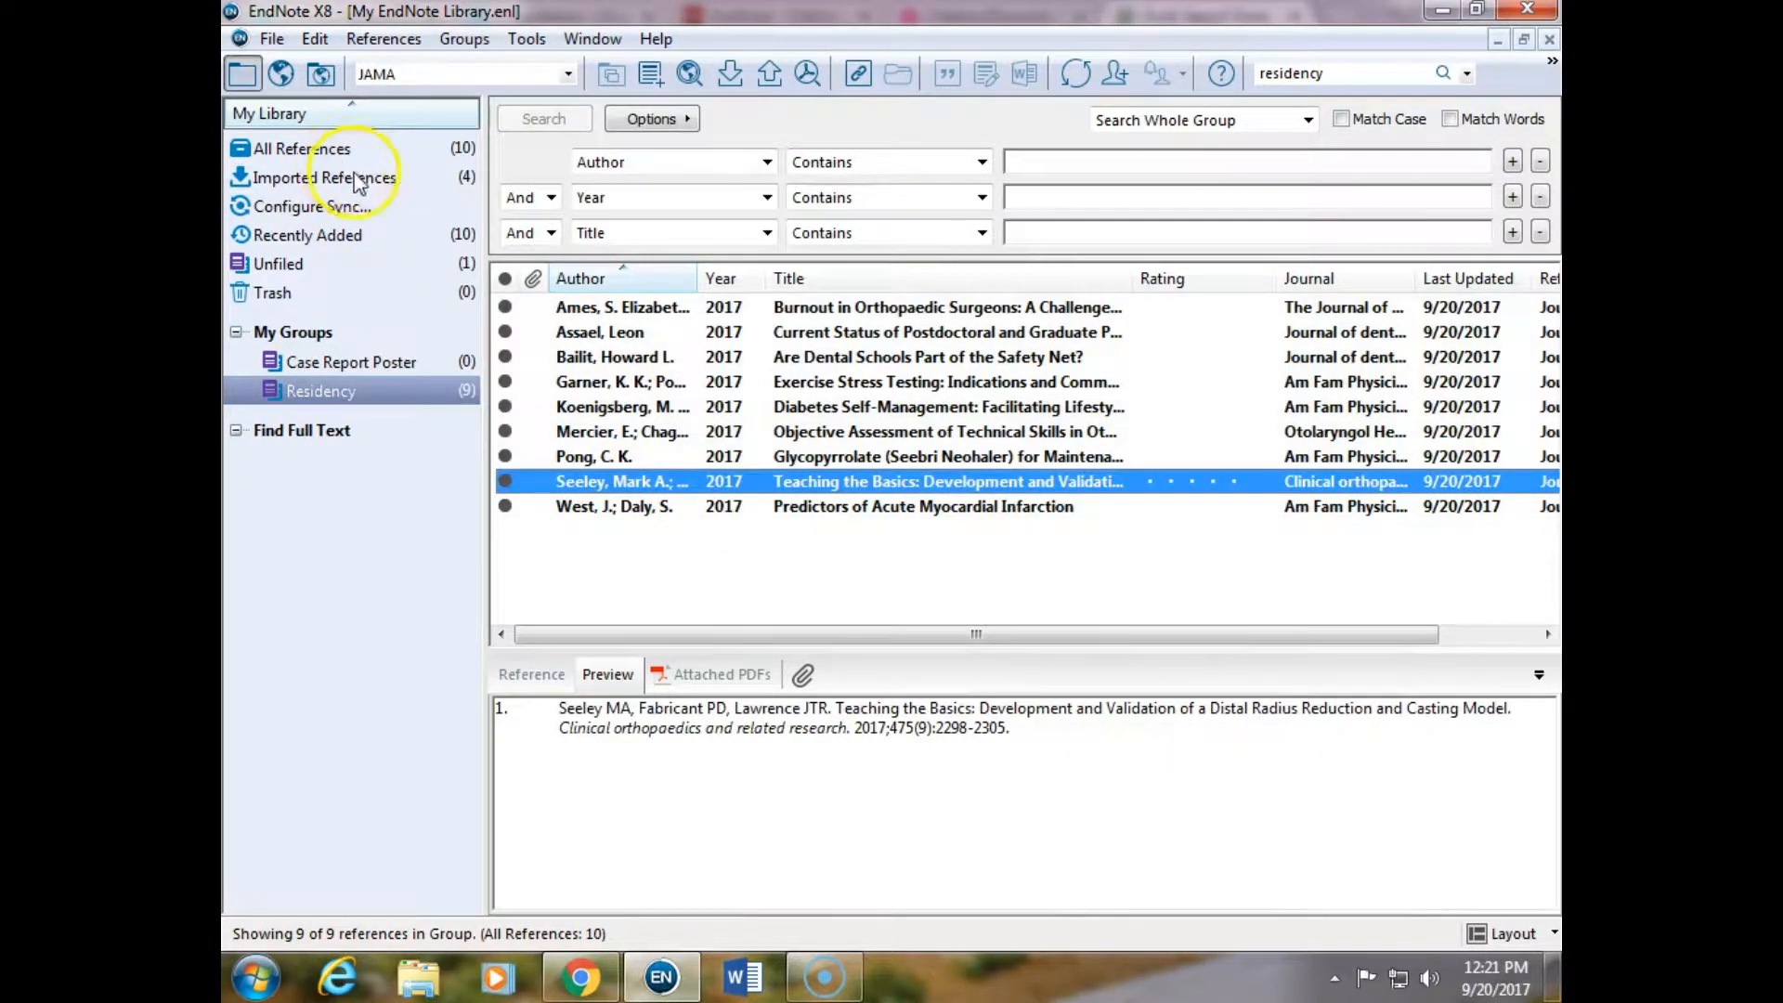
click(334, 150)
click(694, 326)
shift+click(695, 314)
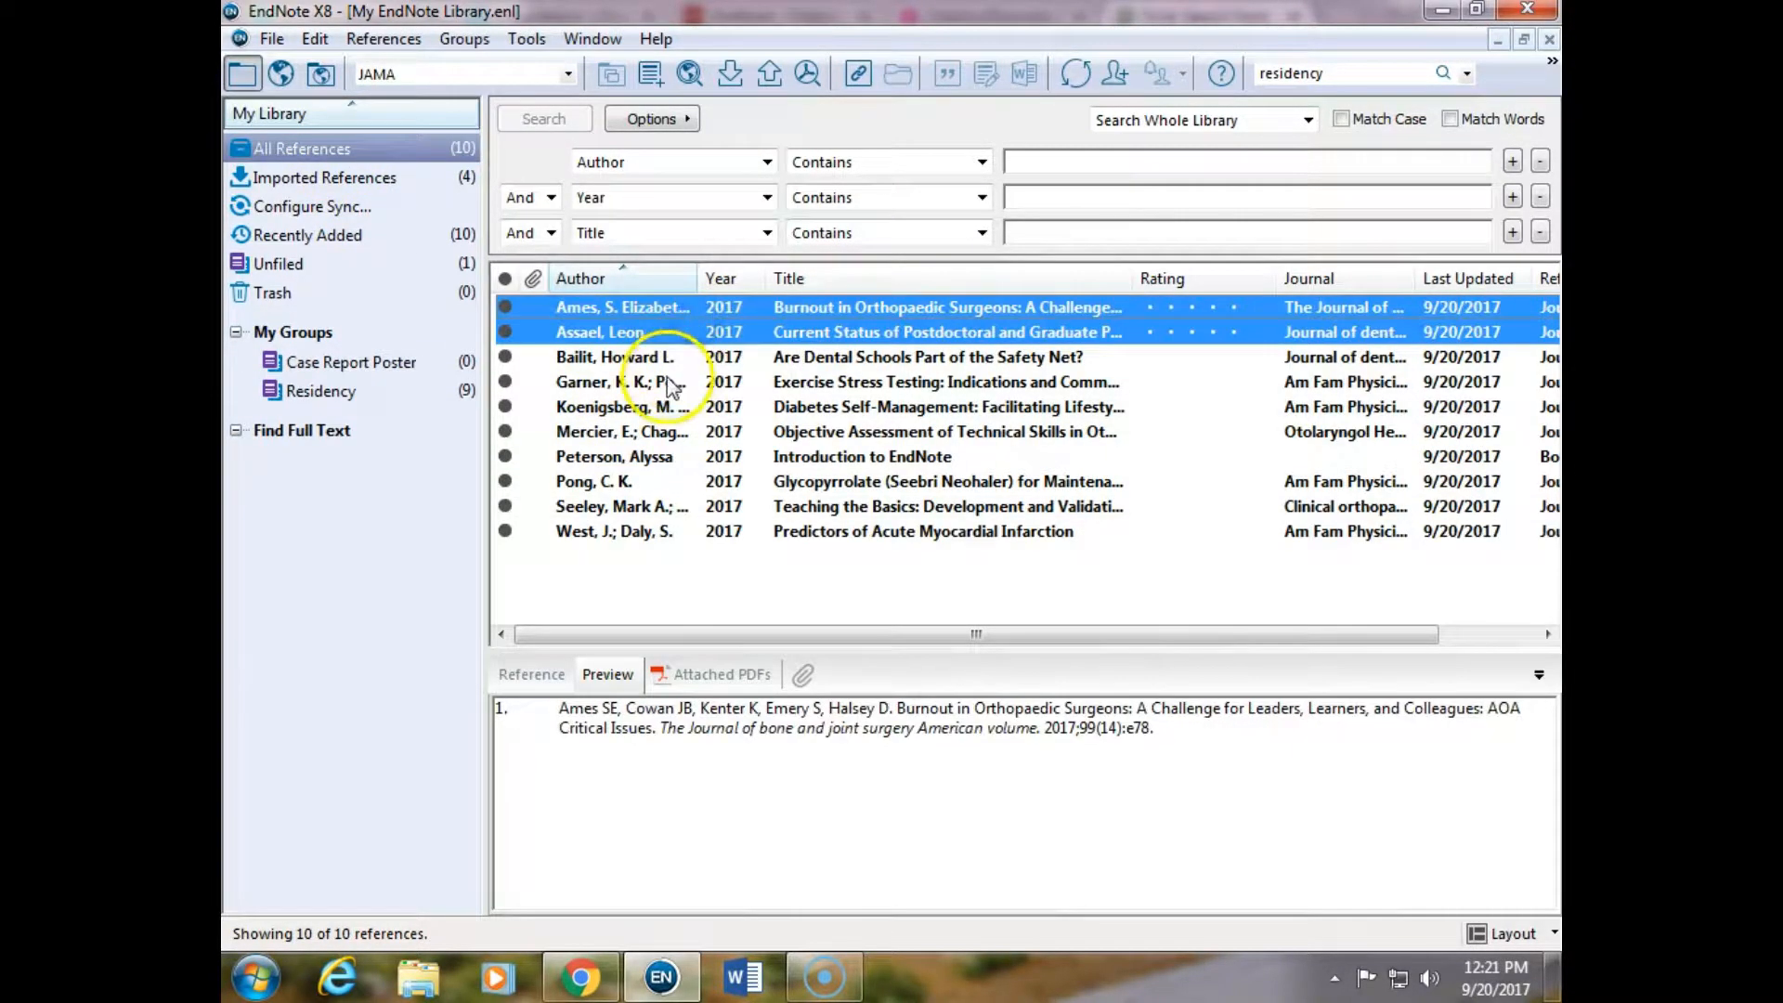
ctrl+click(622, 356)
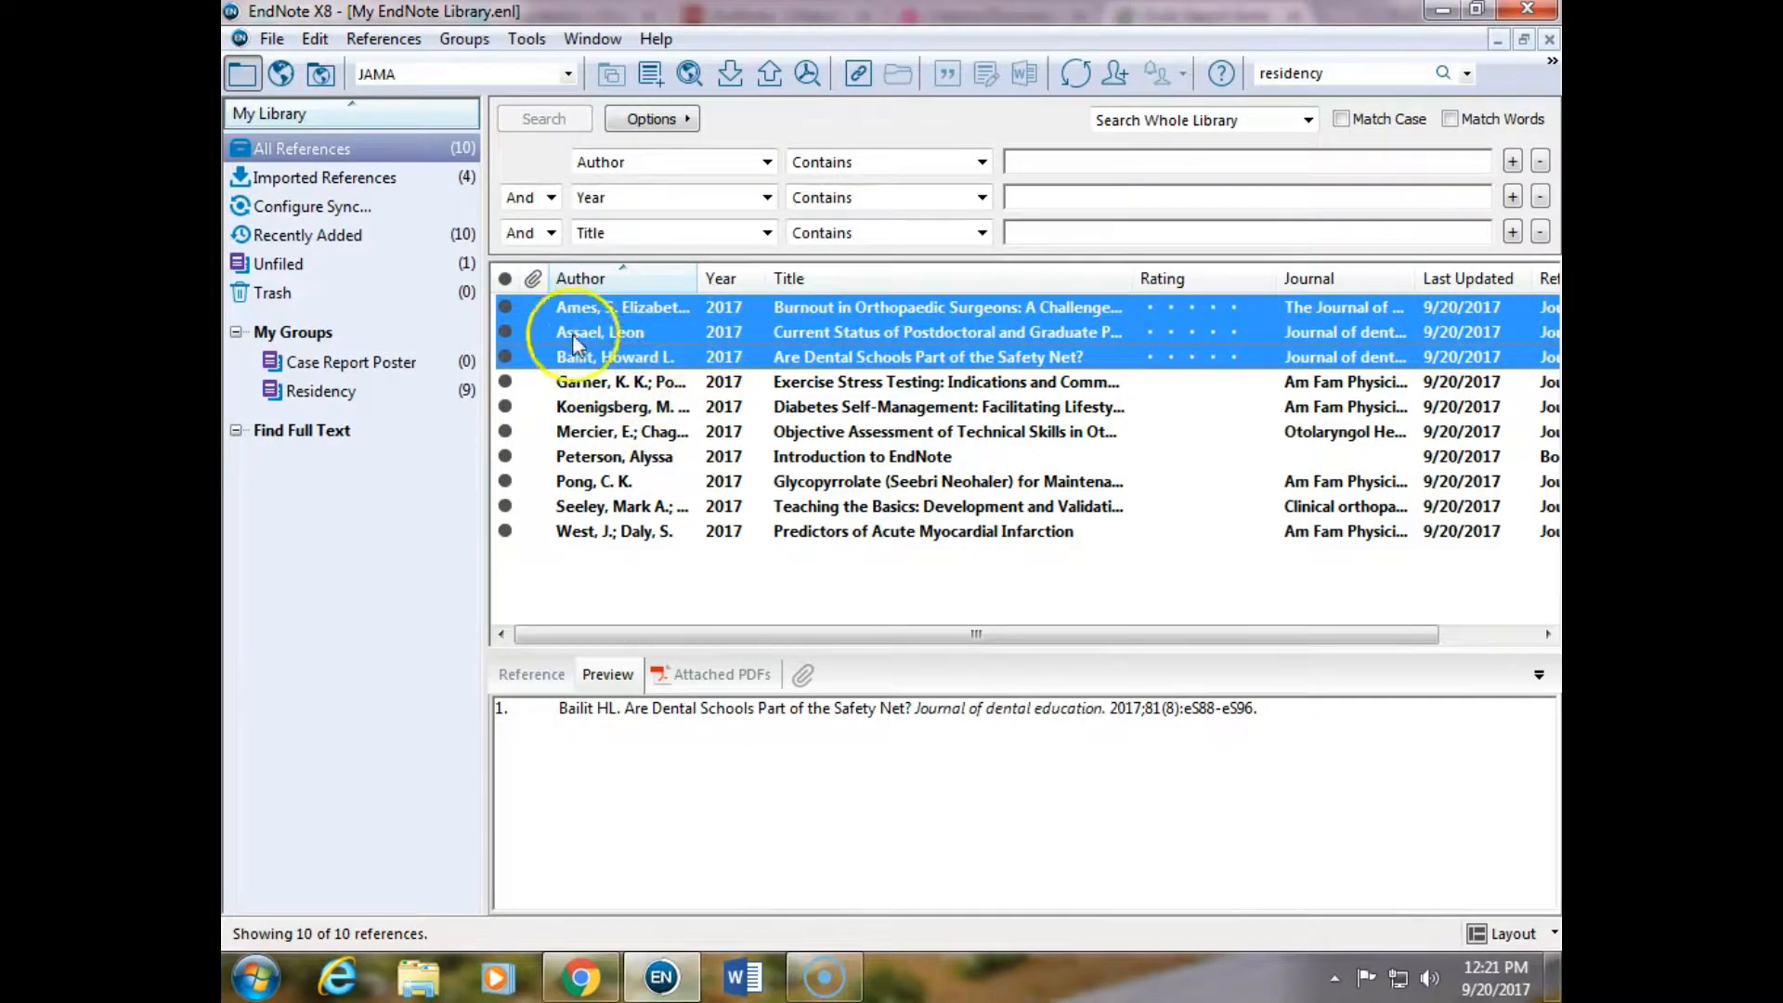
drag(581, 314, 408, 362)
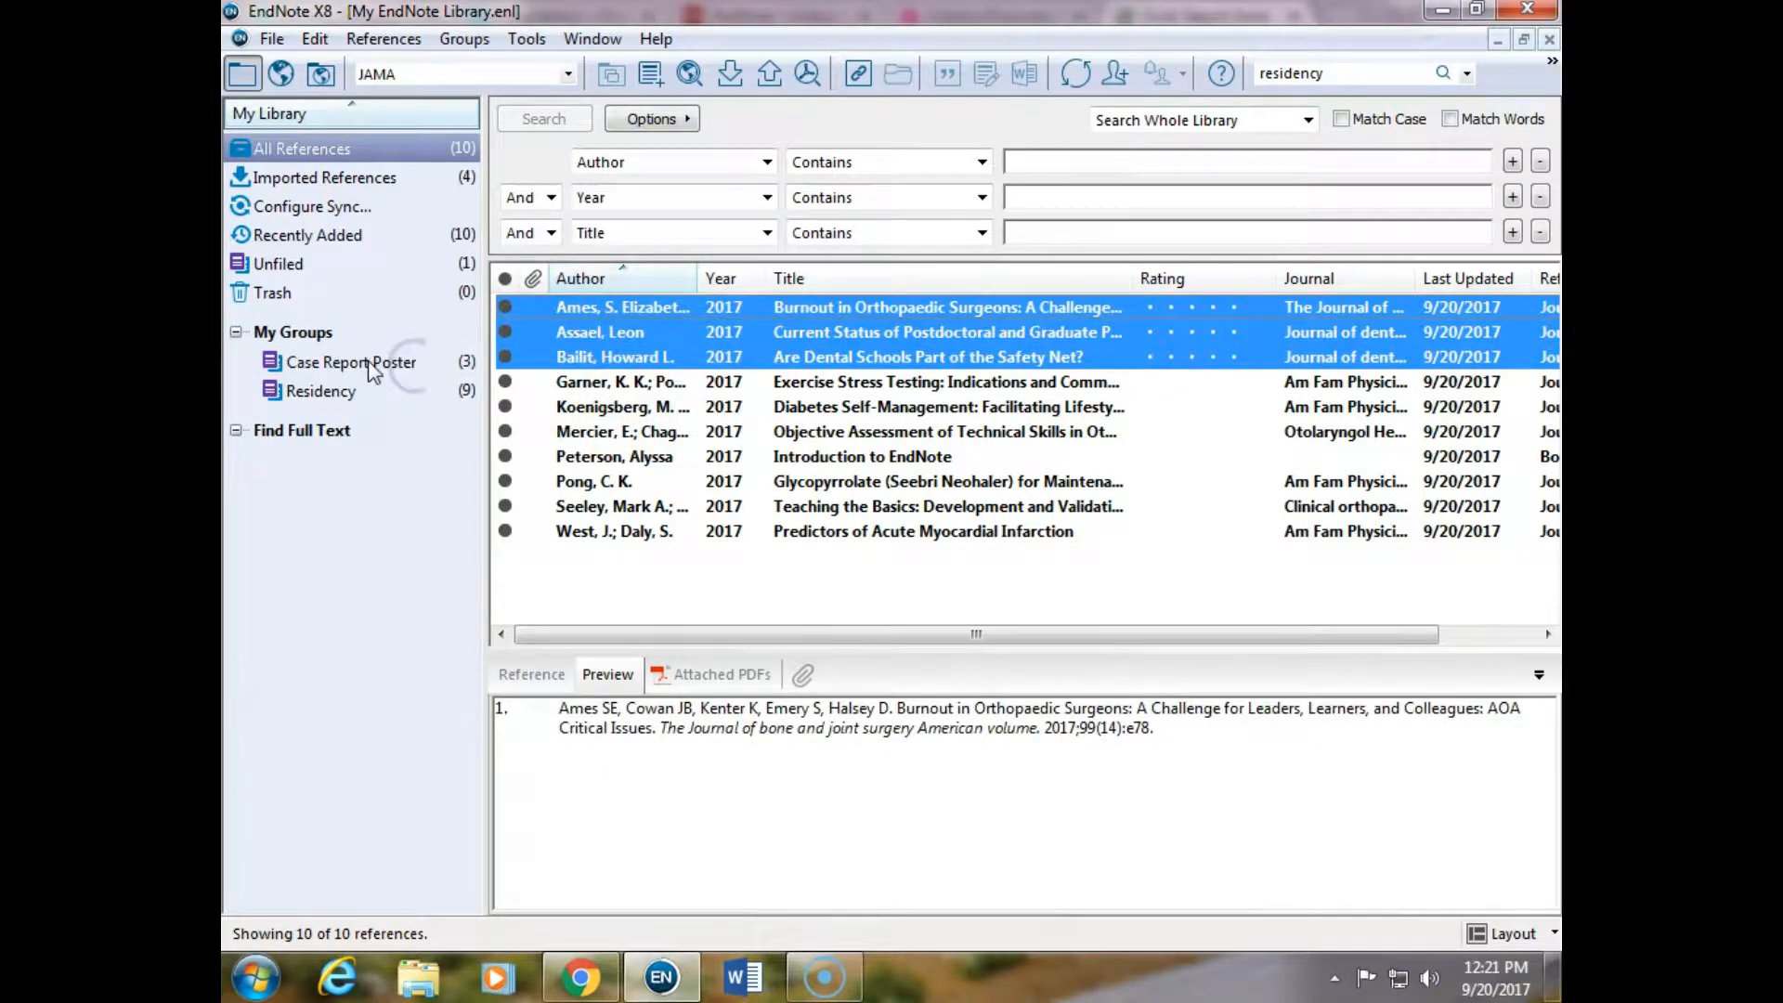
click(373, 367)
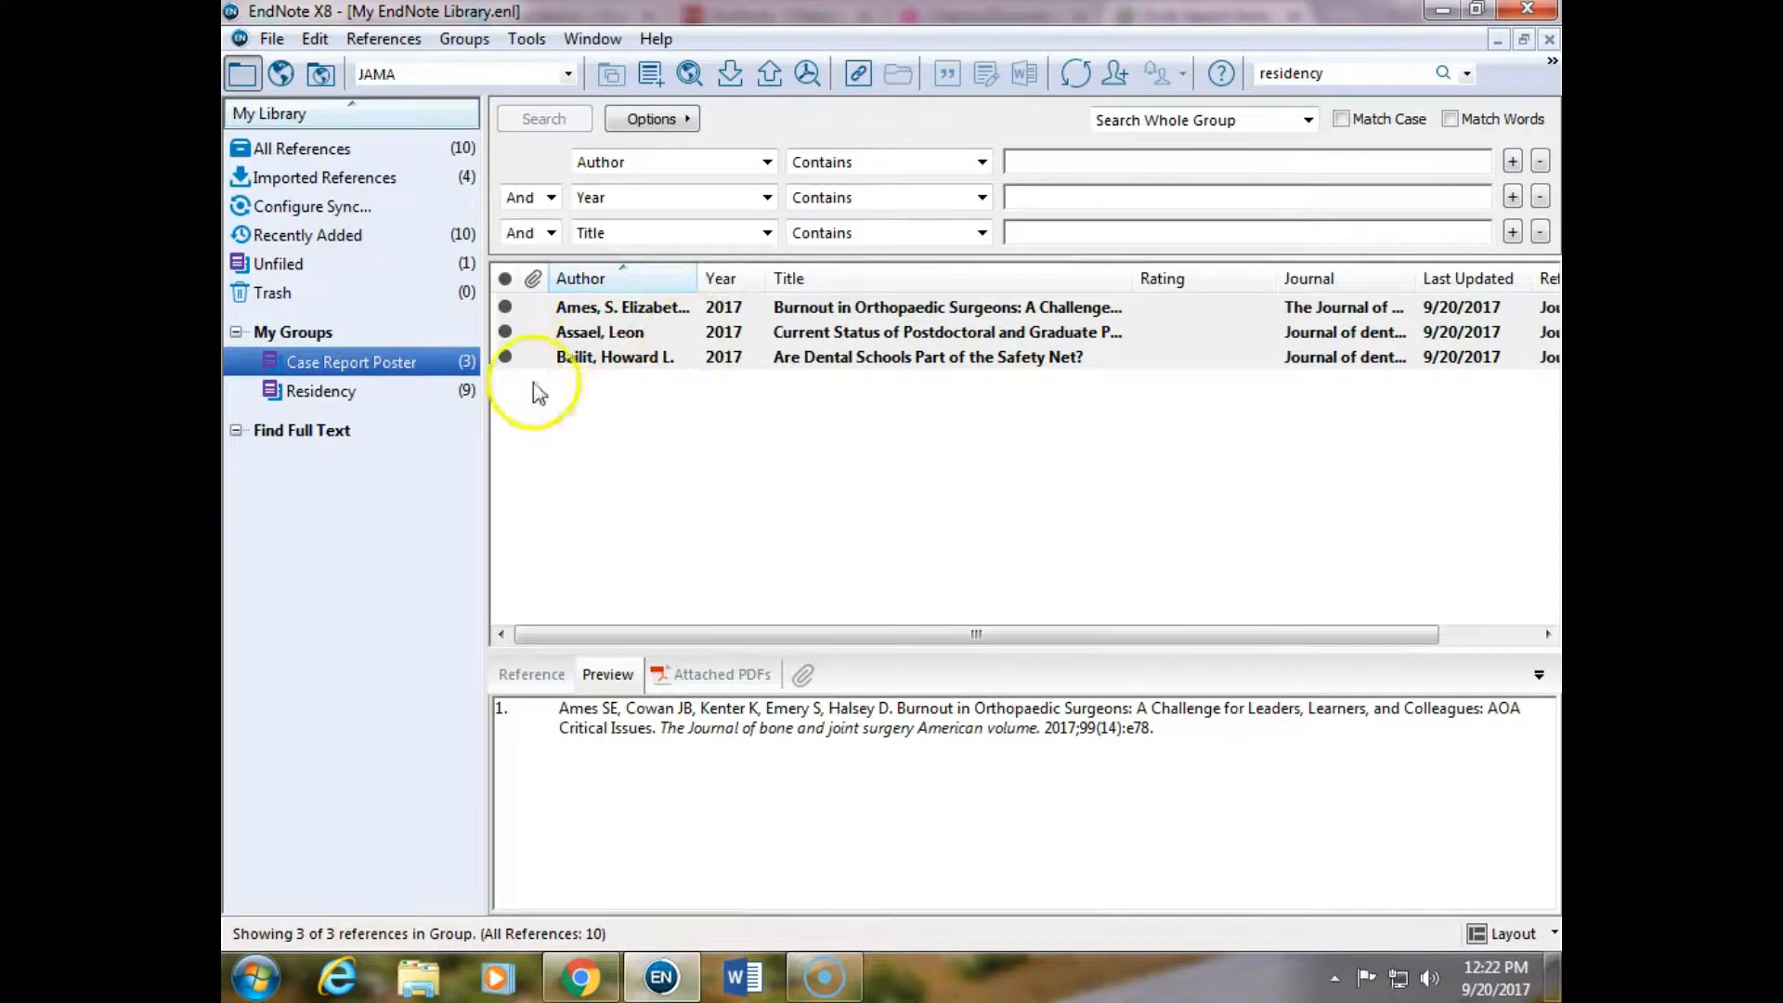
click(460, 391)
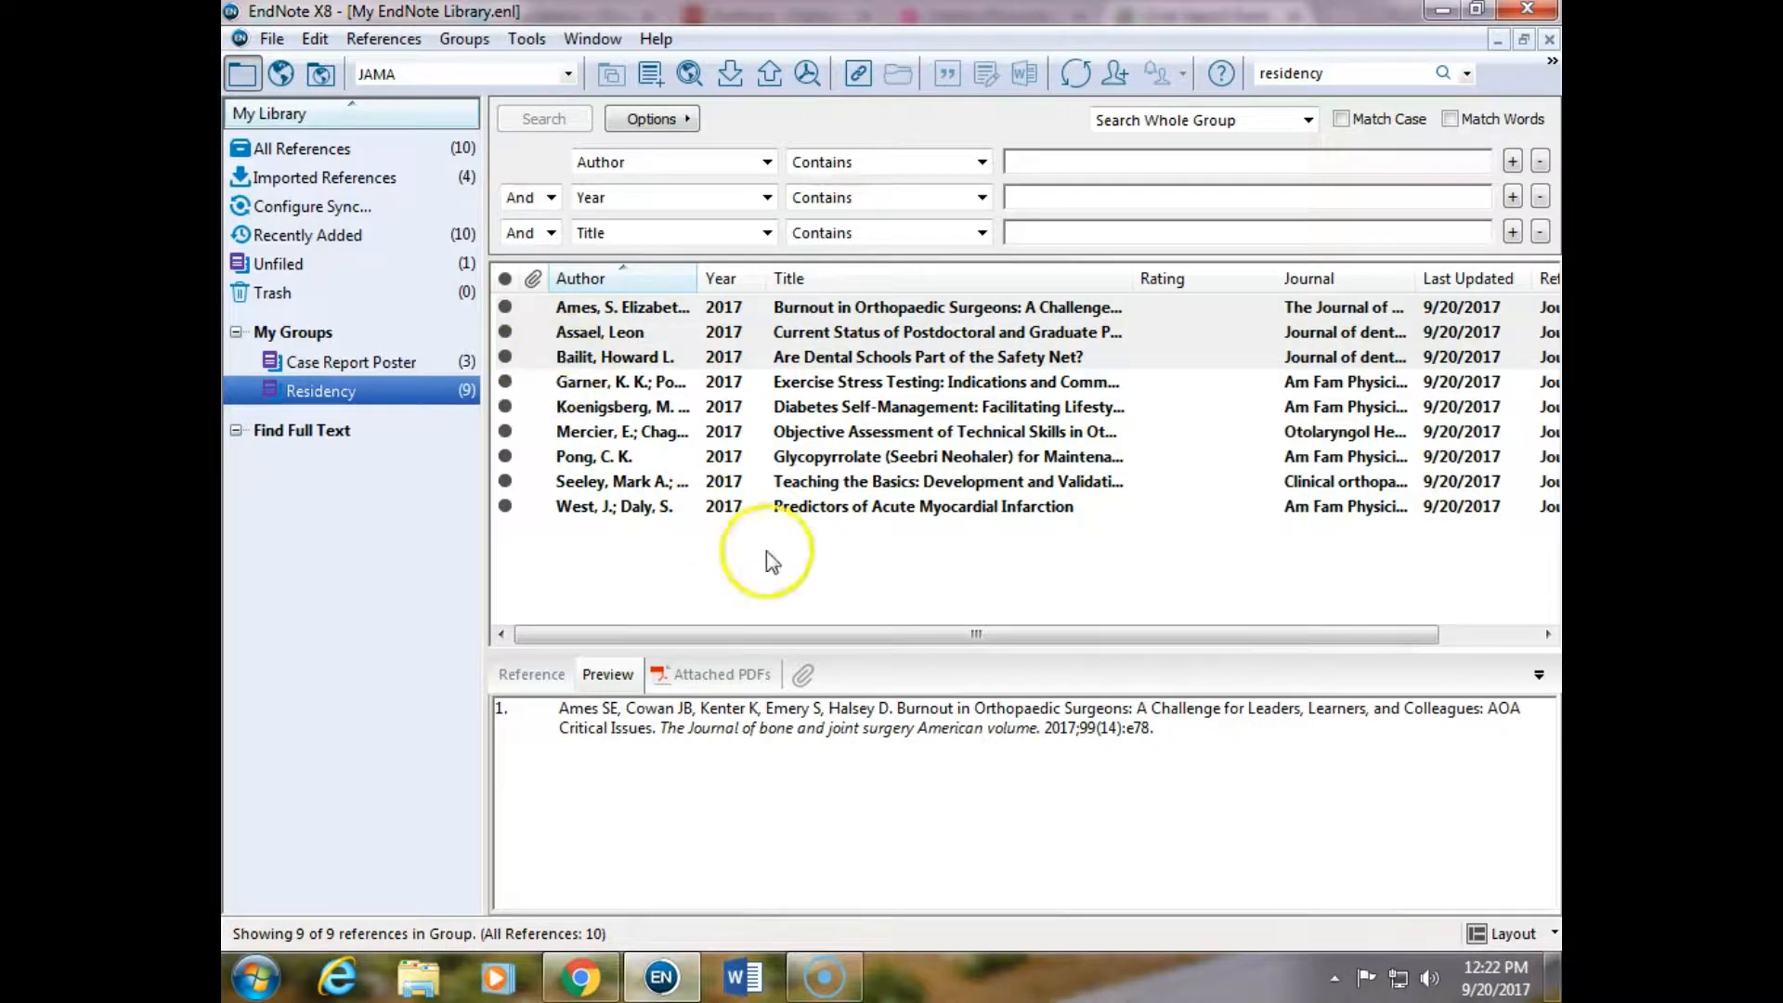
Switch to Chrome and open the Schusterman Library website at library.tulsa.ou.edu.
click(1450, 17)
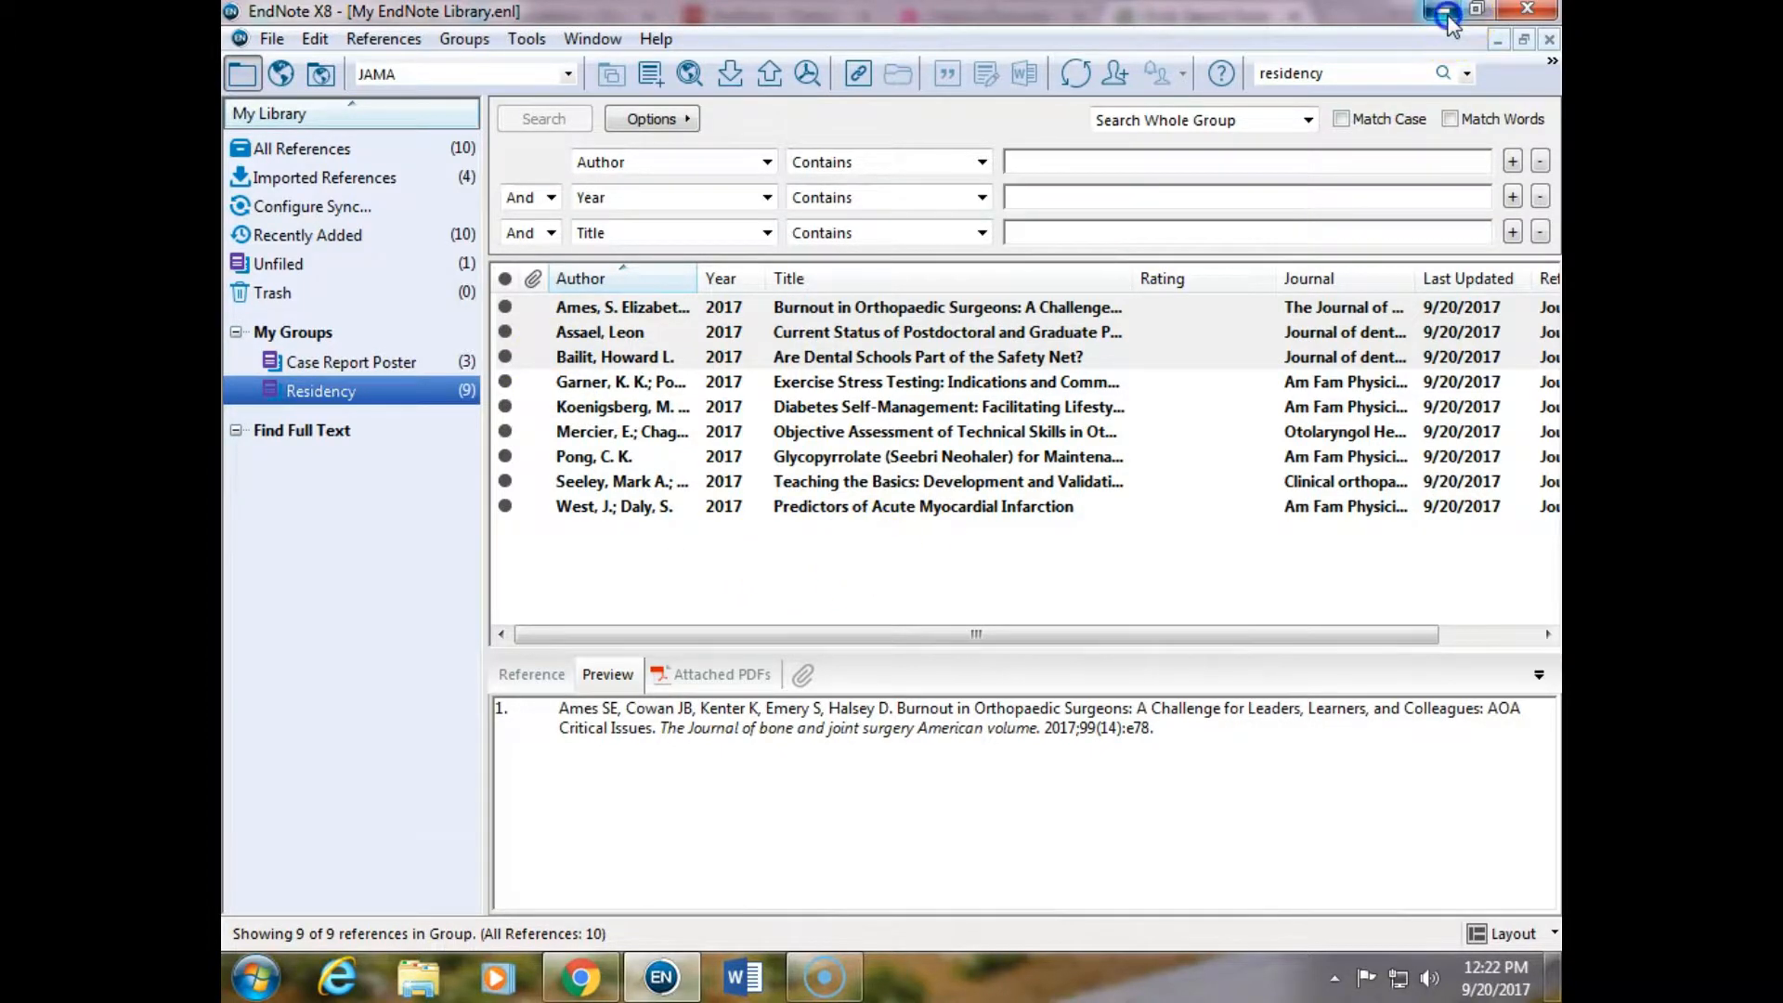
click(546, 59)
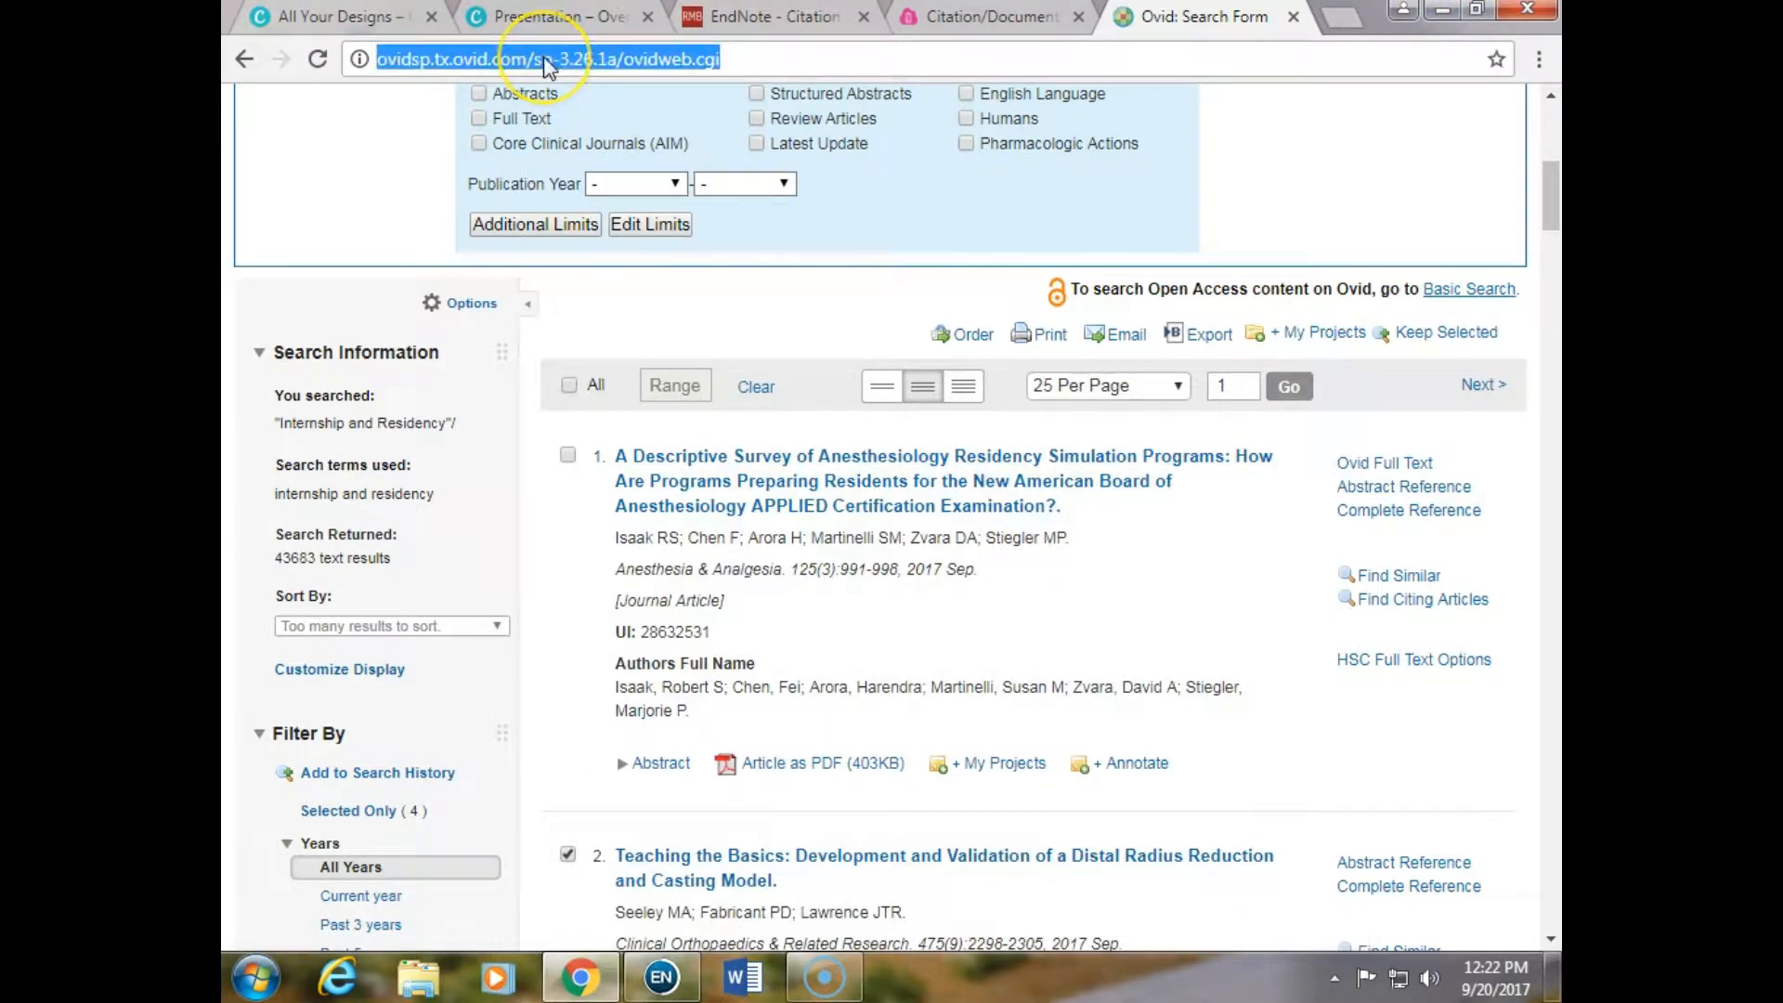
text(library.tulsa.ou.edu)
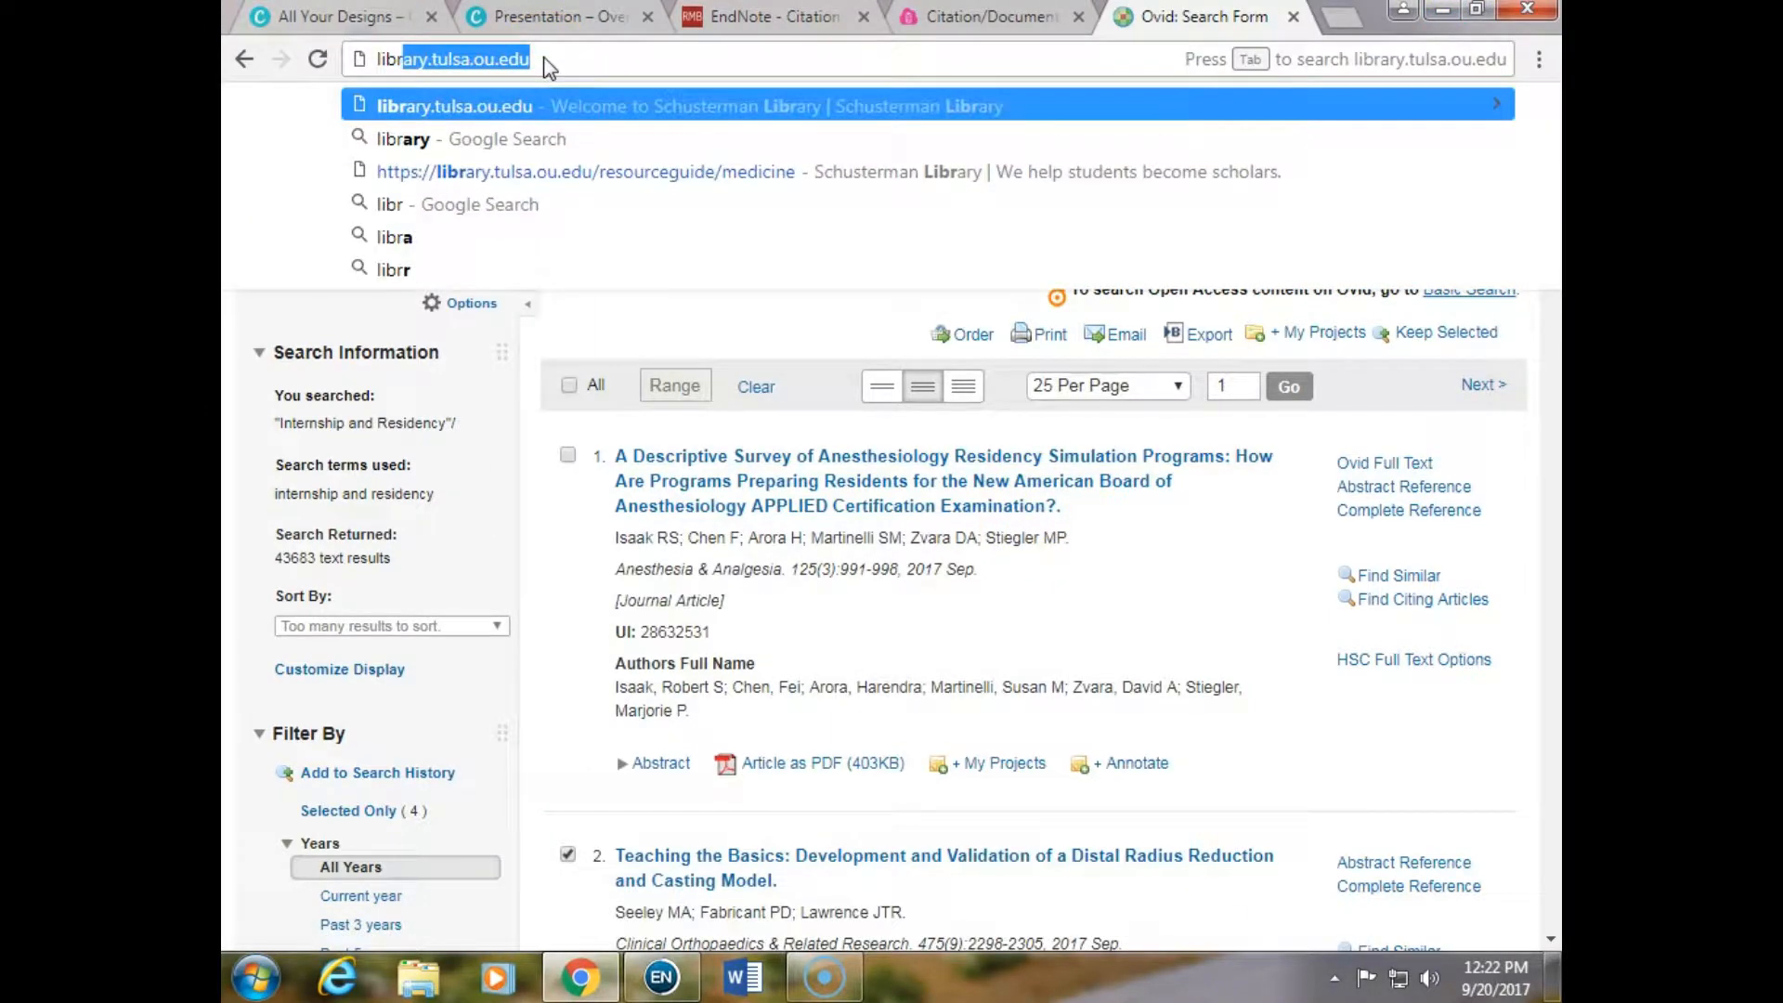
key(Return)
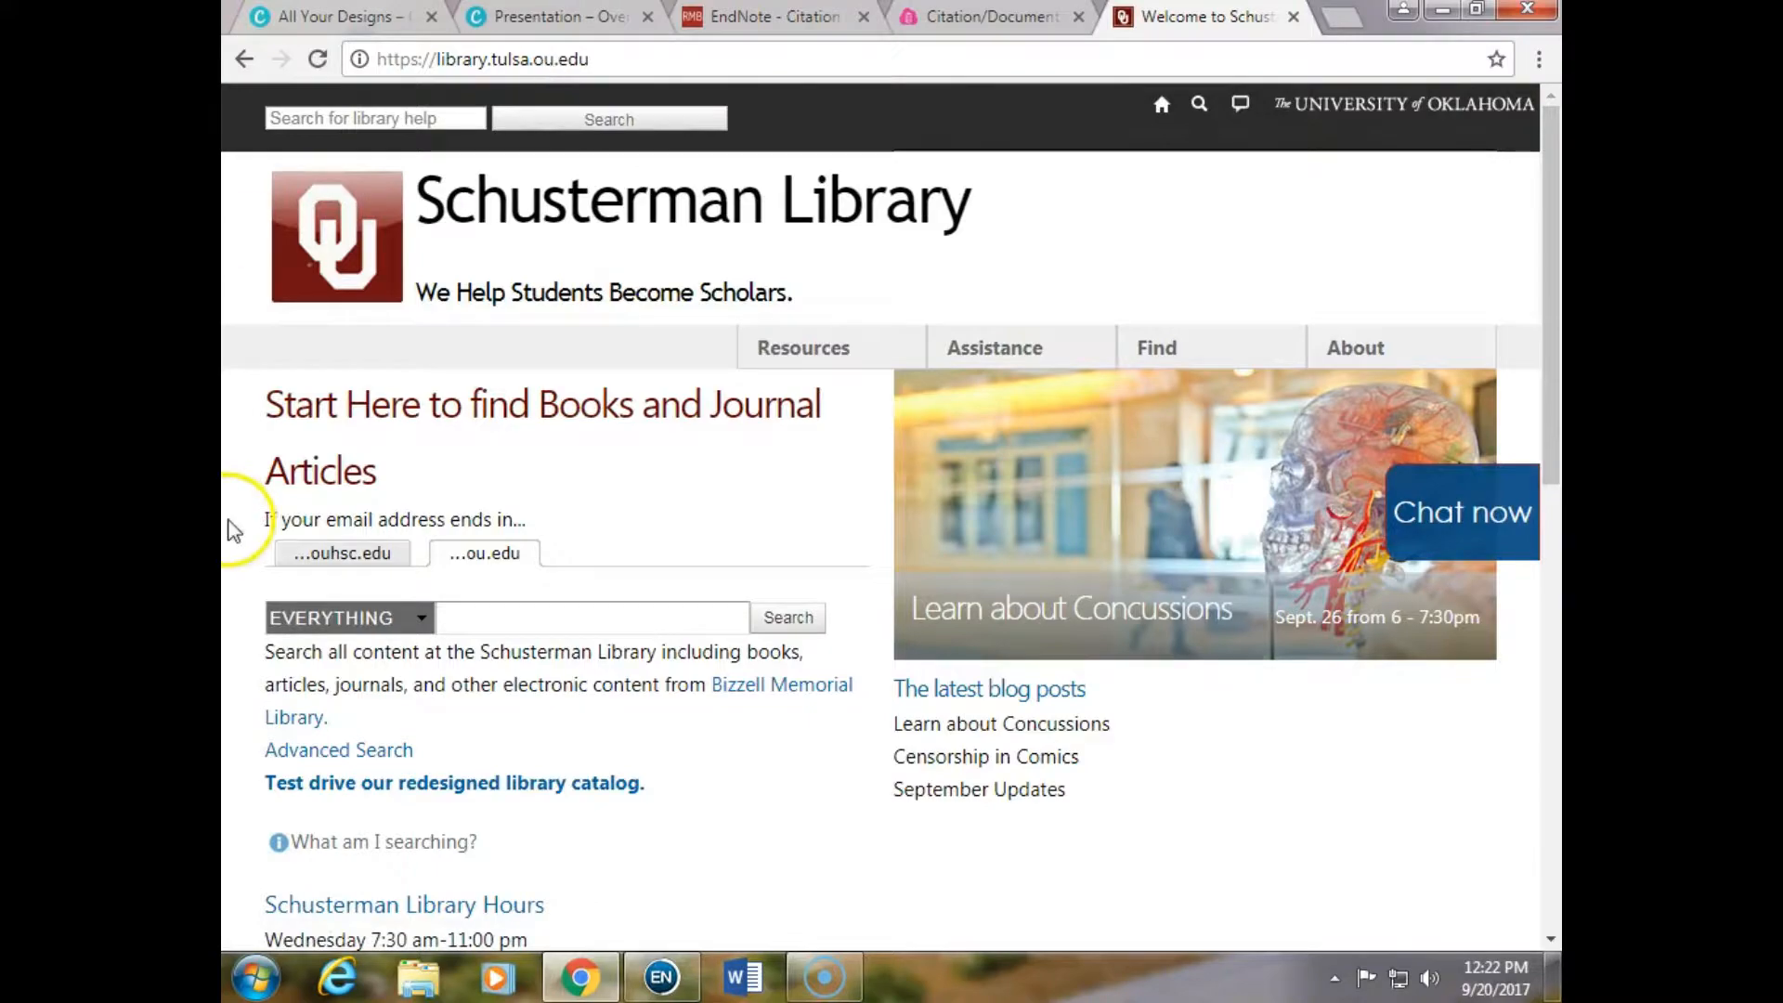
Open the Web of Science database from the library's Community Medicine resource guide.
scroll(232, 529, down, 7)
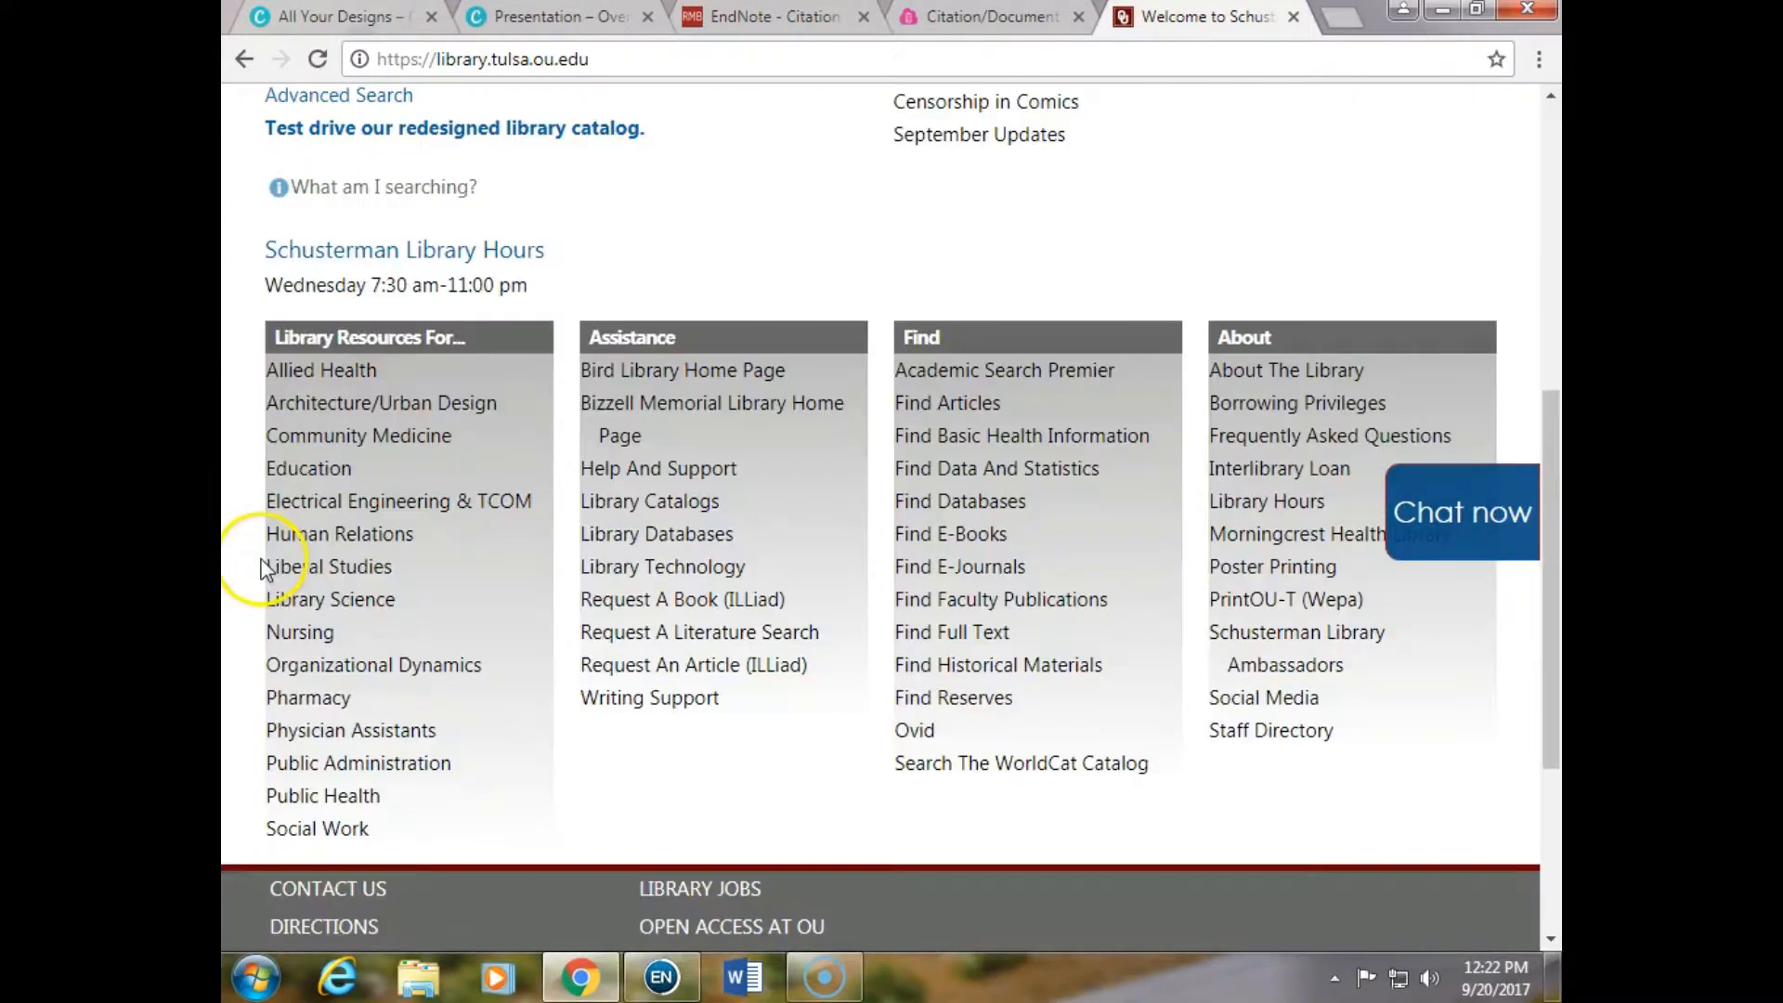
click(357, 452)
scroll(474, 594, down, 8)
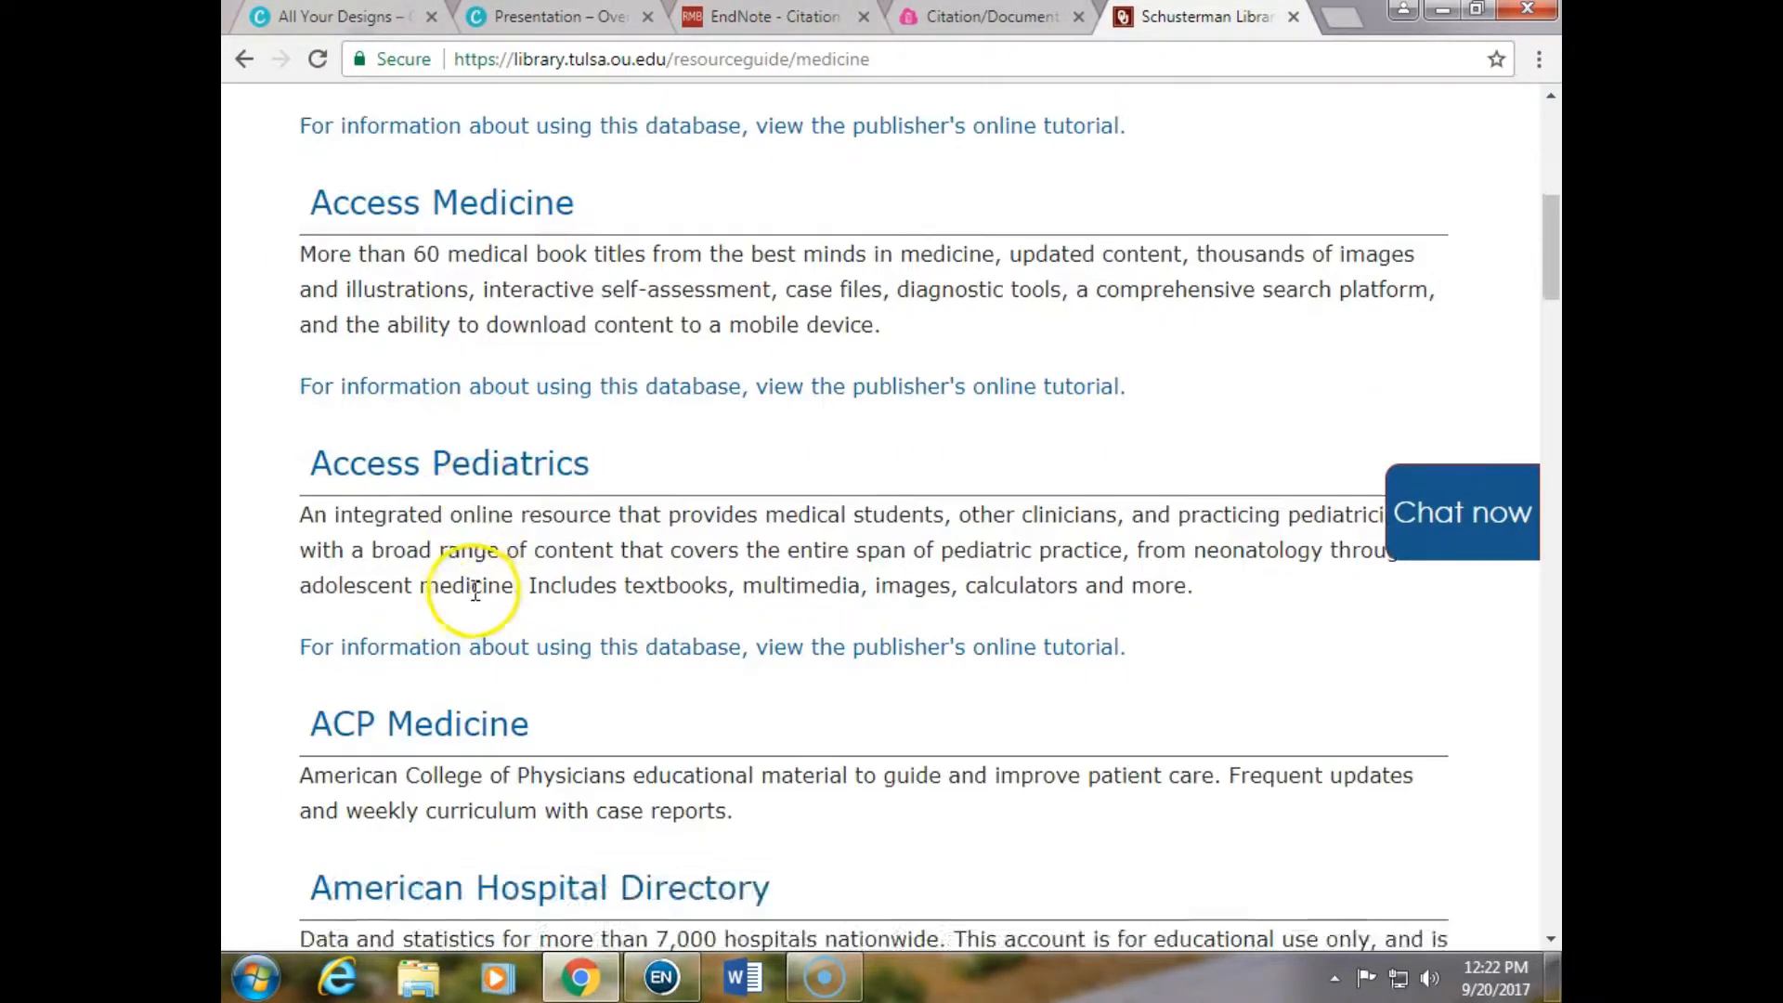
scroll(478, 592, down, 20)
scroll(471, 604, down, 15)
click(404, 315)
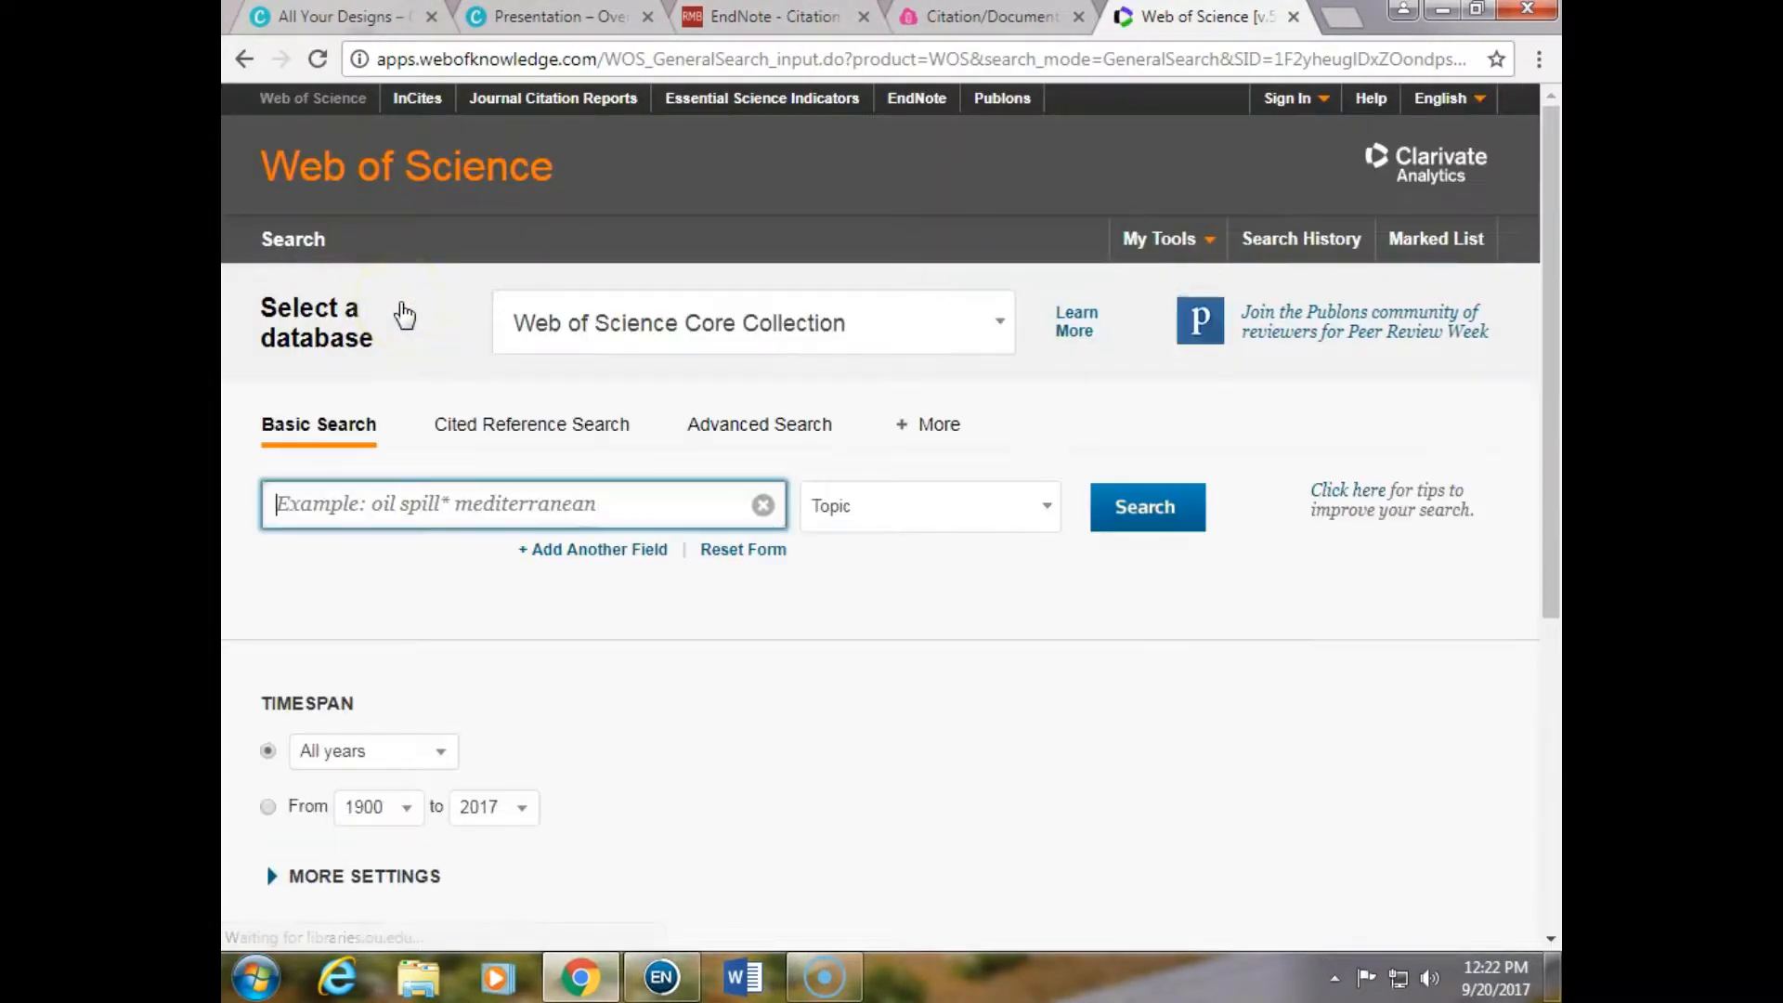
Search the Web of Science Core Collection for the topic "residency".
text(re)
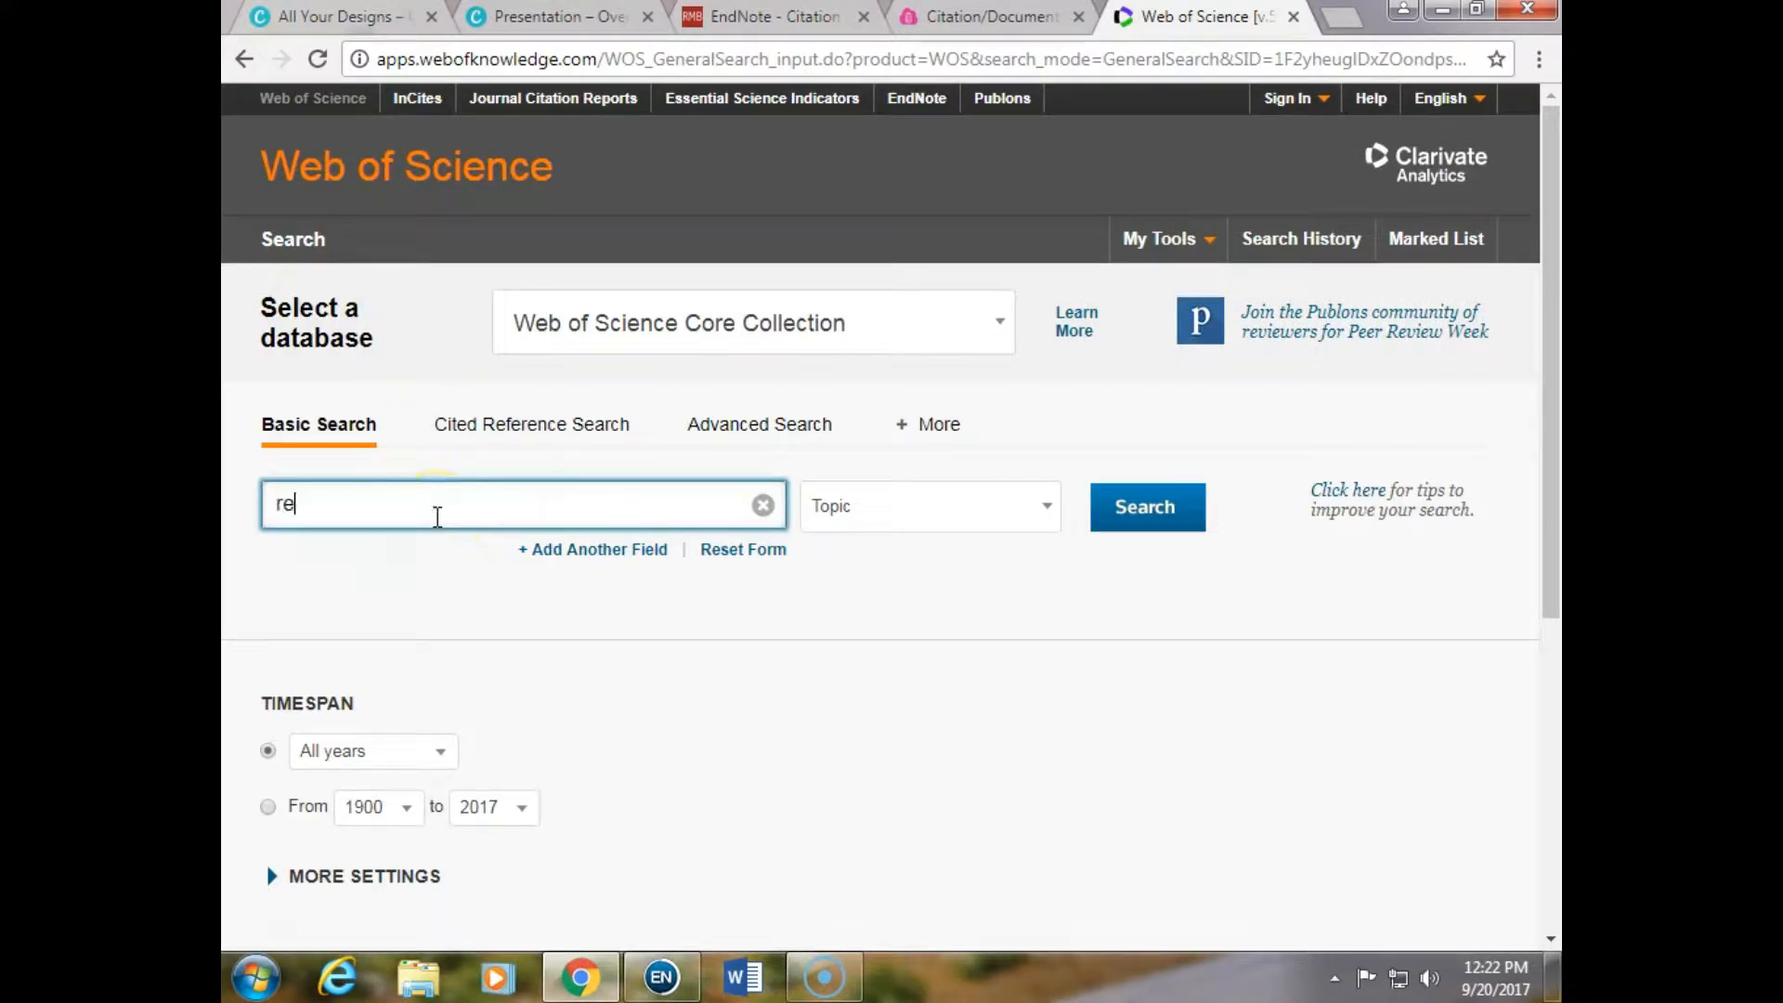
text(side)
key(BackSpace)
text(dency)
click(1126, 514)
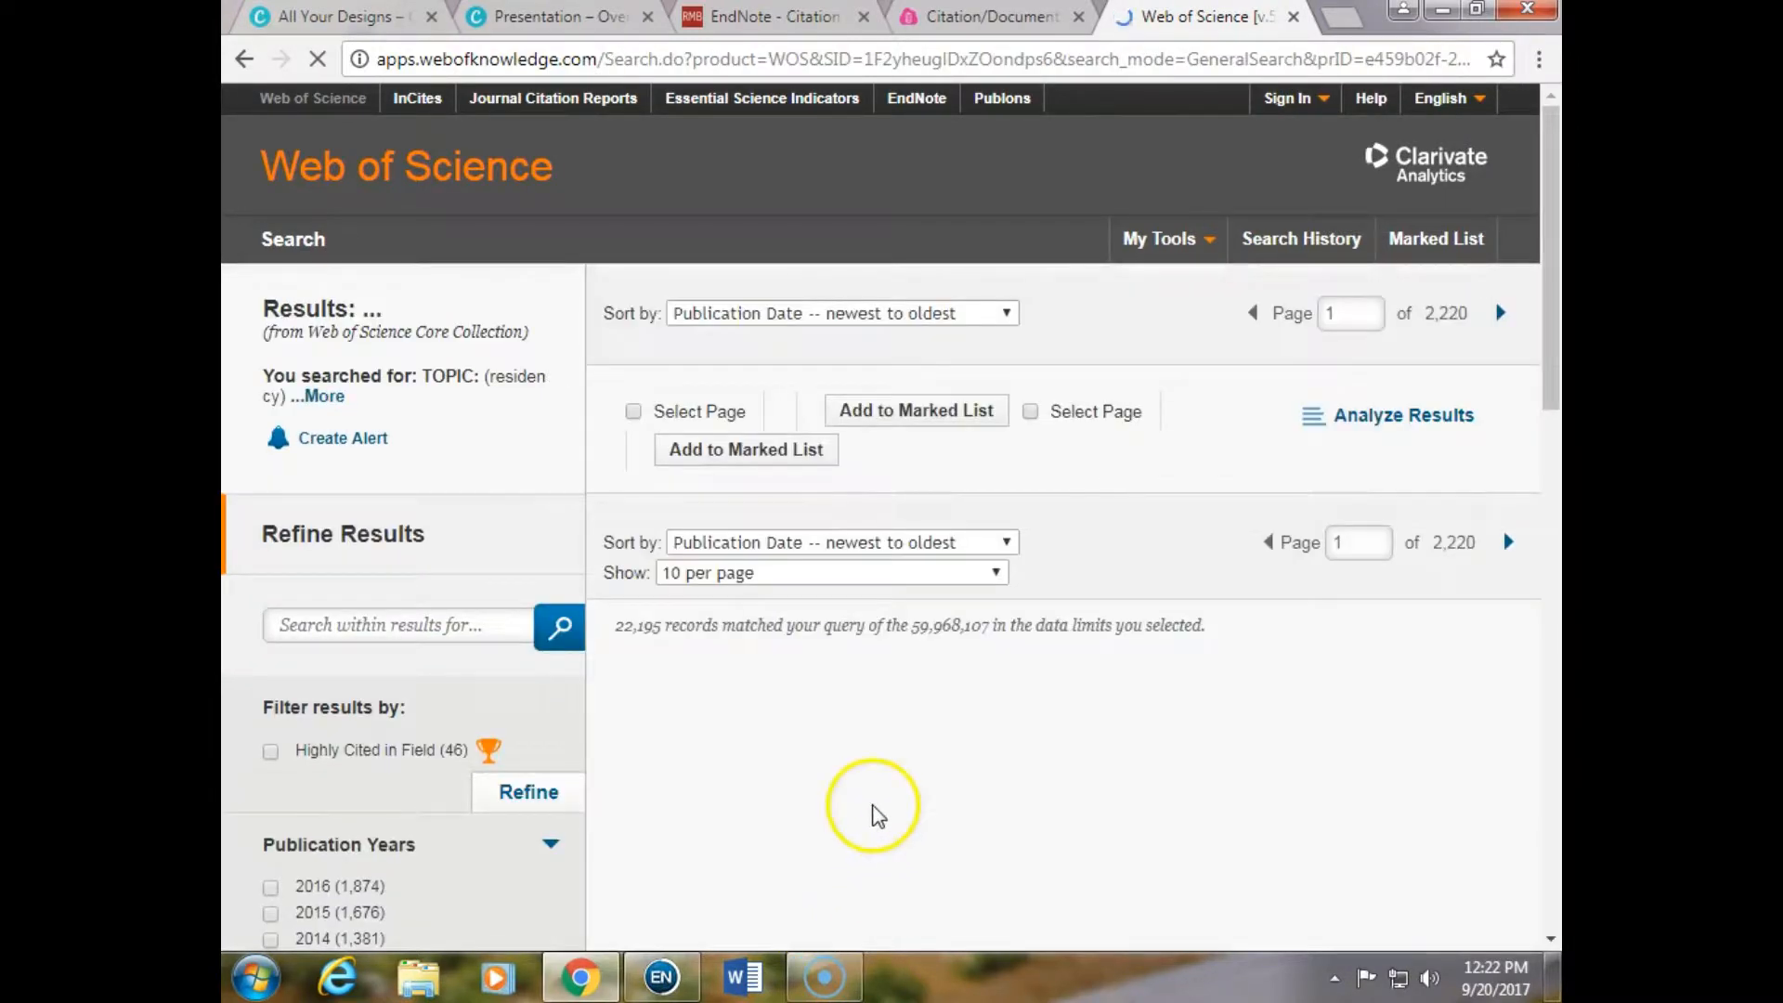
Select all records on the first results page, add them to the Marked List, and open that list.
scroll(879, 815, down, 3)
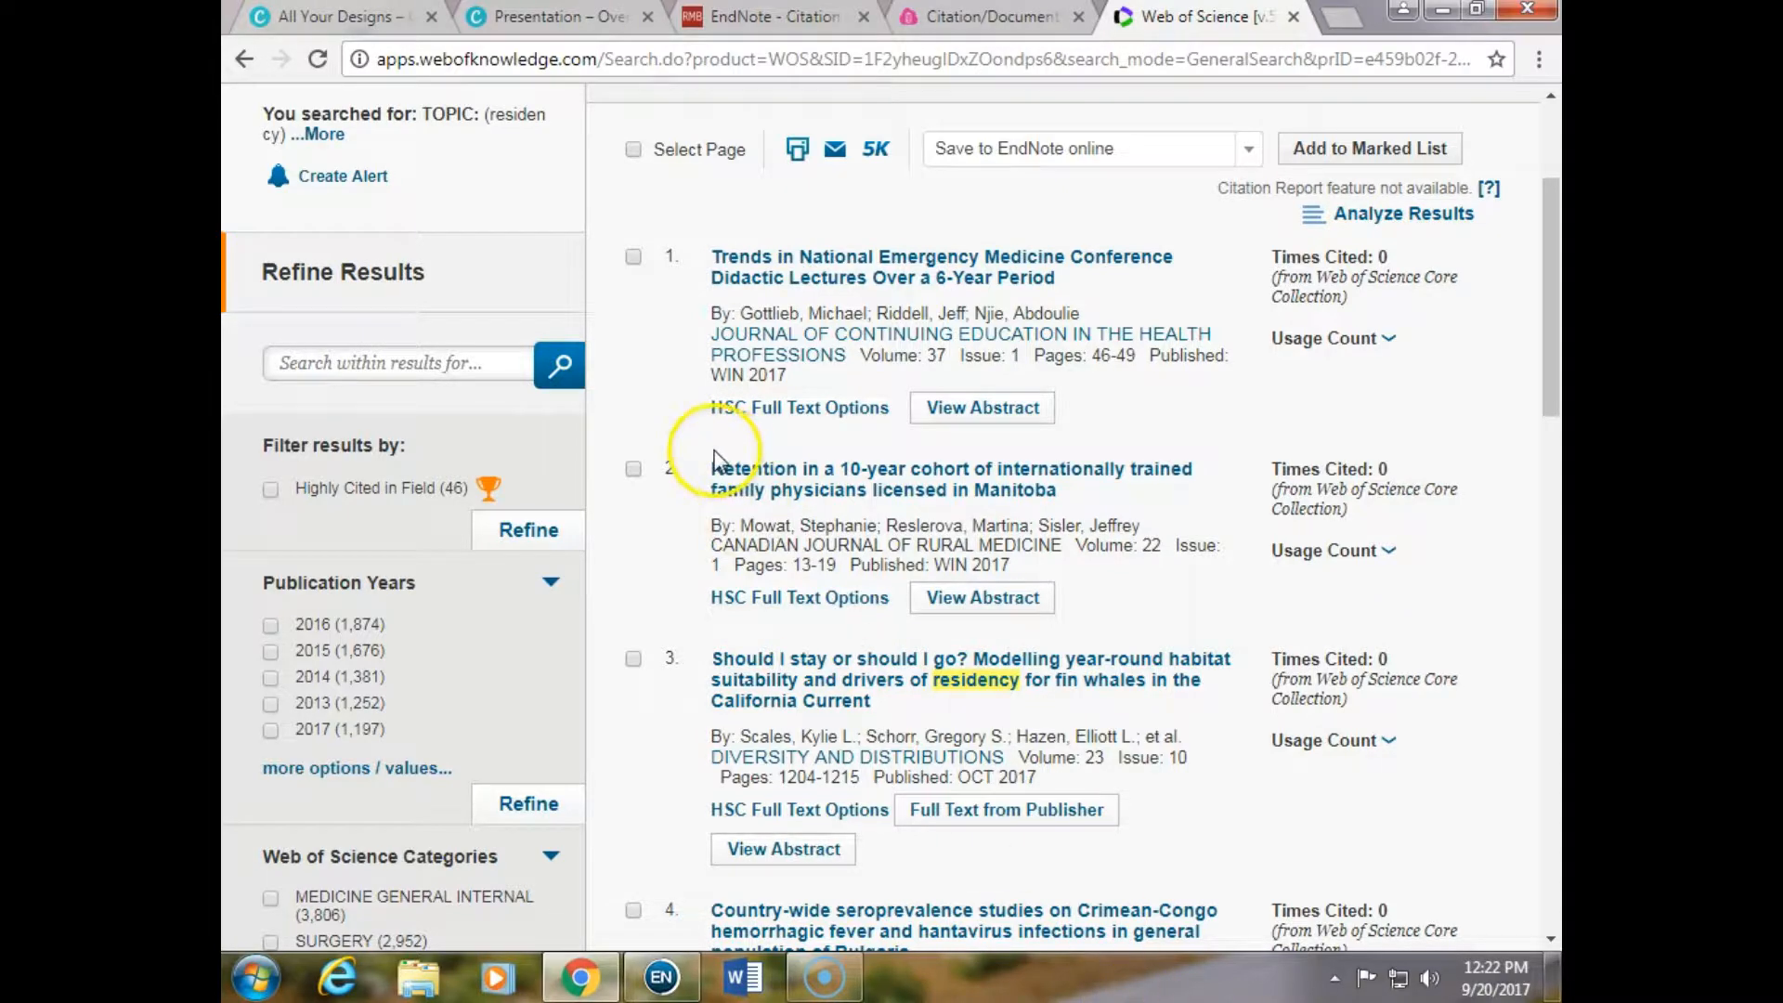
scroll(659, 390, up, 2)
click(633, 279)
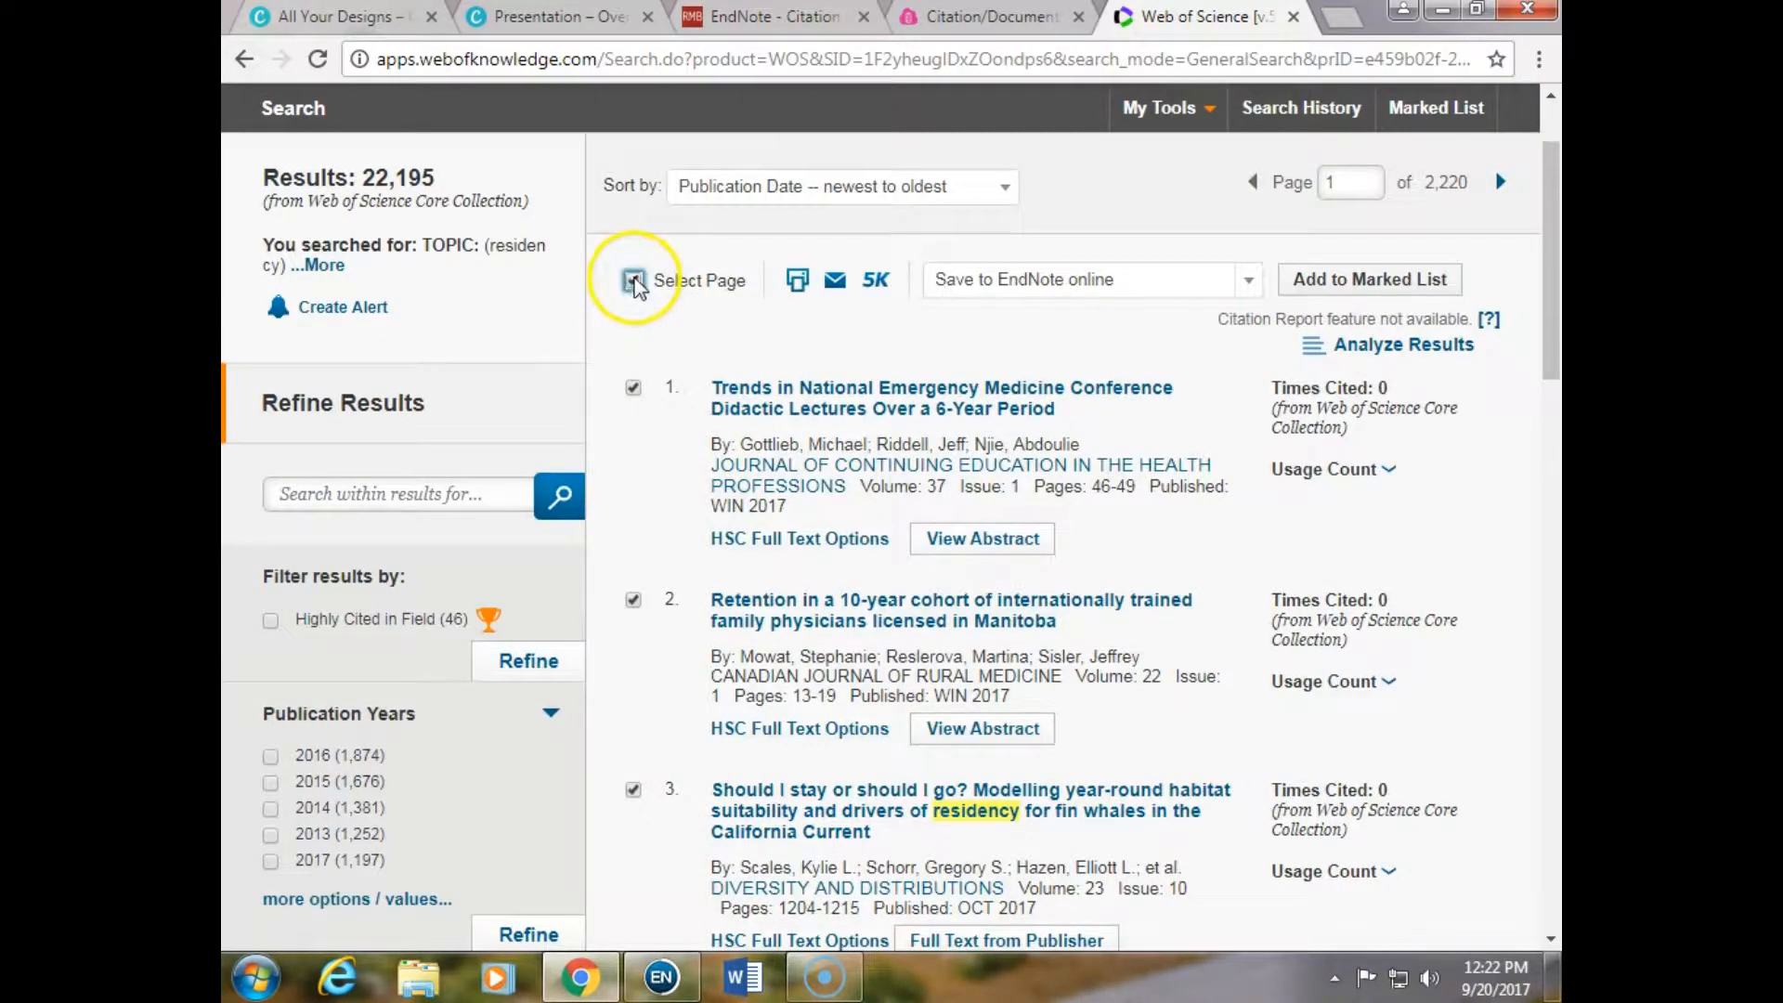
scroll(720, 787, down, 18)
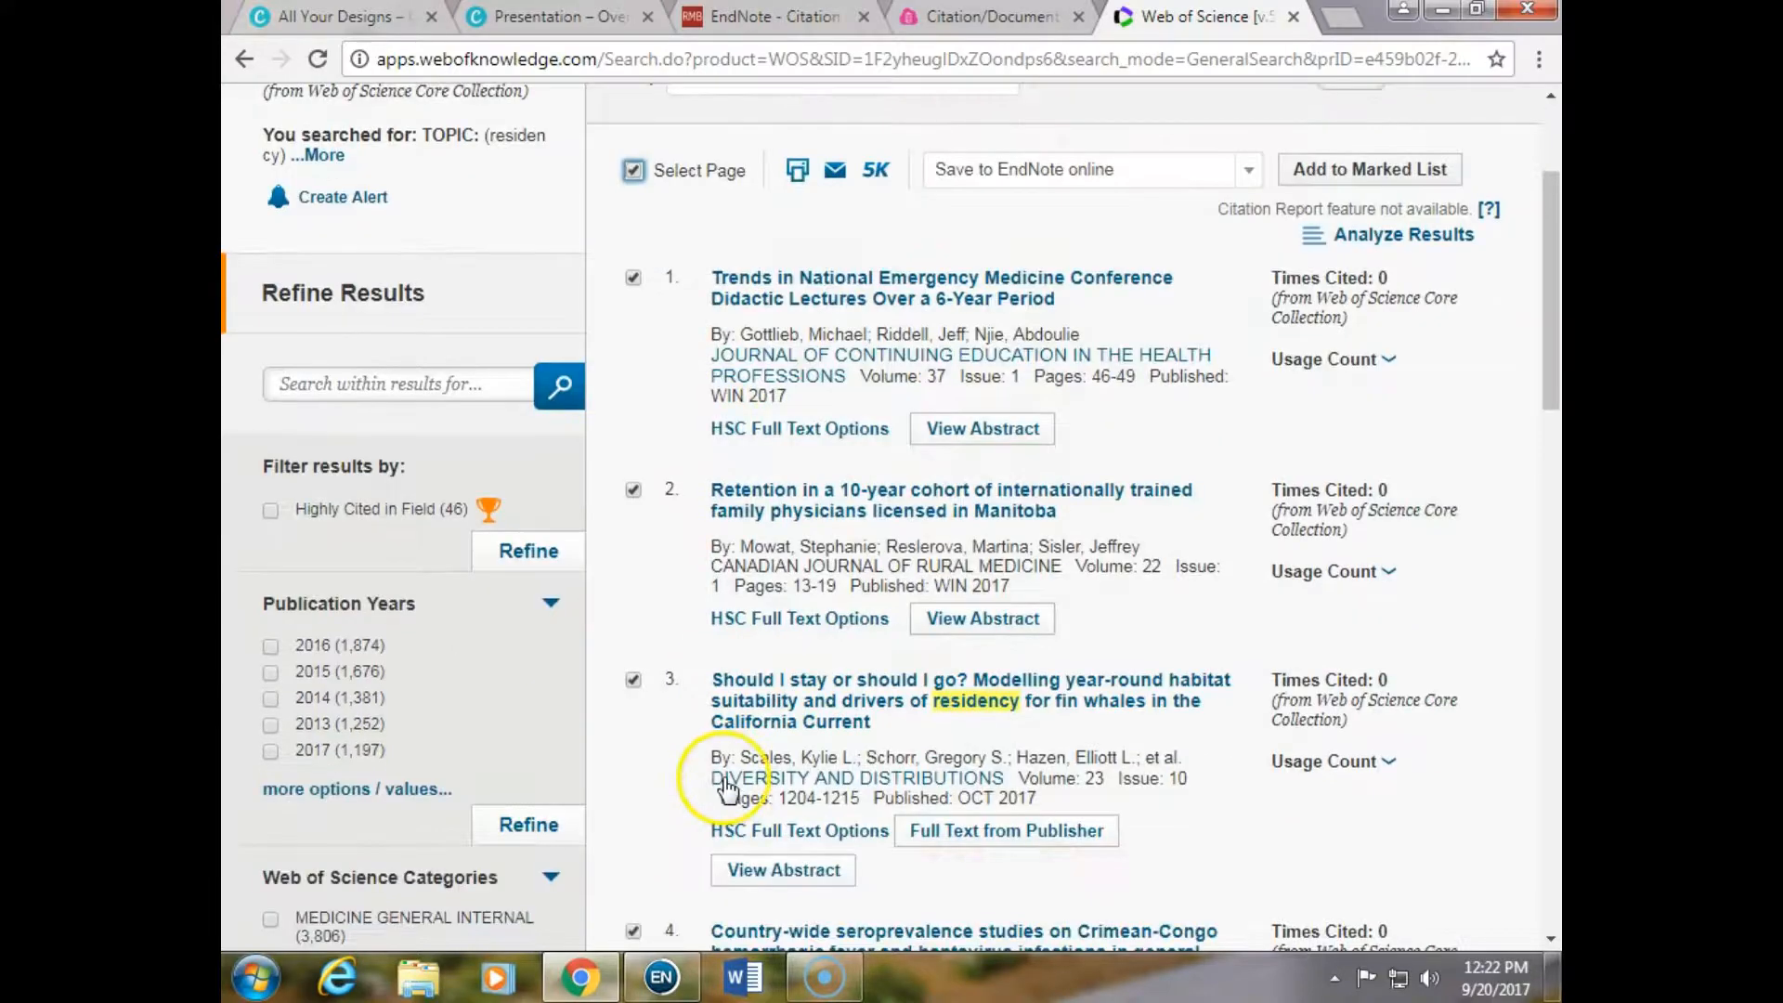
scroll(724, 787, up, 18)
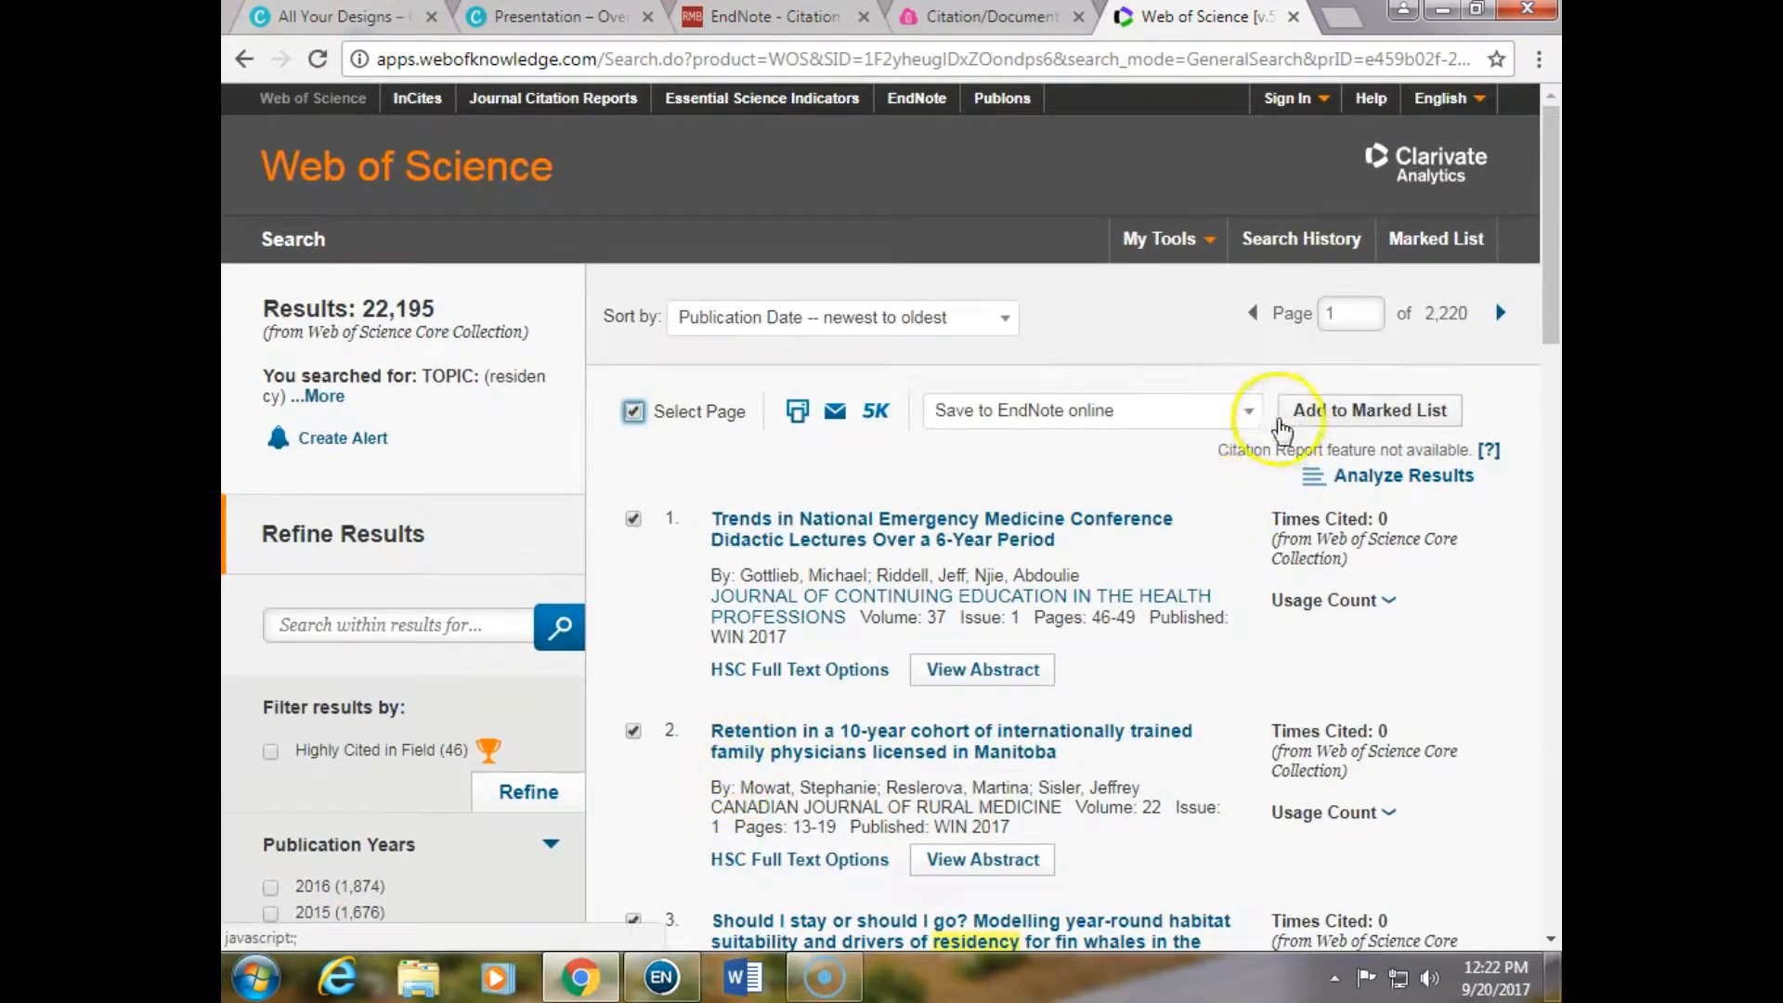
click(1440, 244)
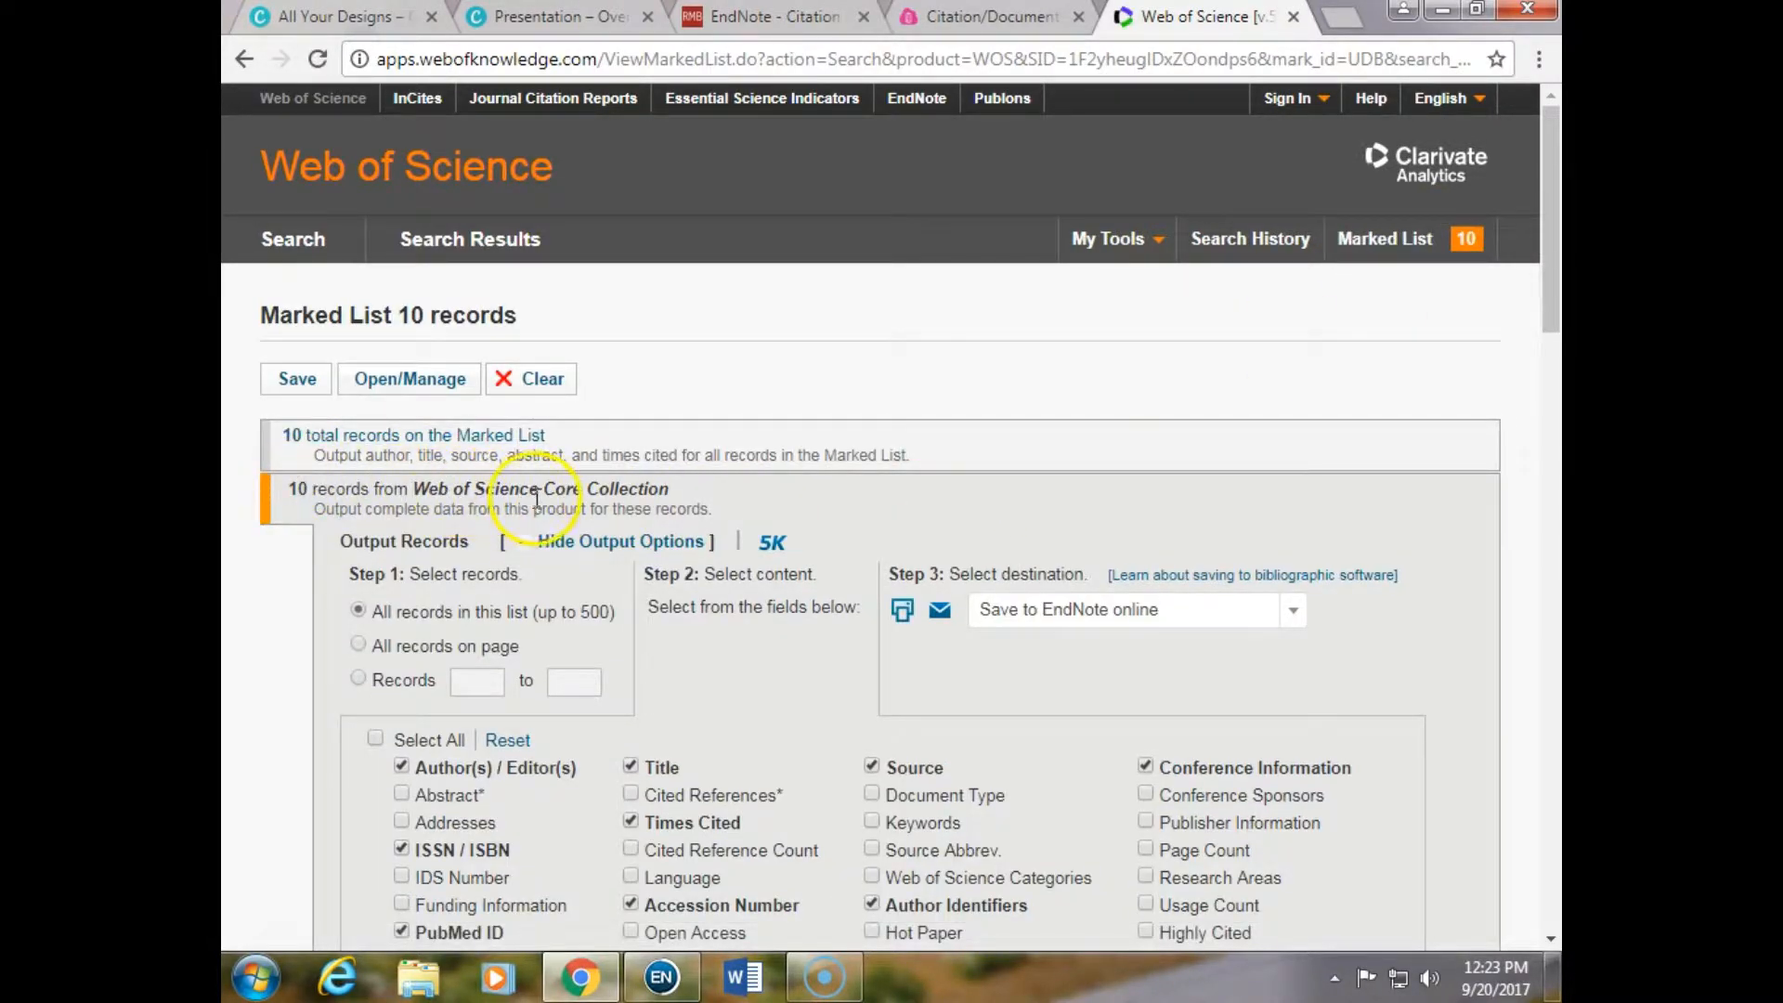
Review the marked records and include the Abstract field in the output content.
scroll(552, 666, down, 1)
scroll(552, 667, down, 8)
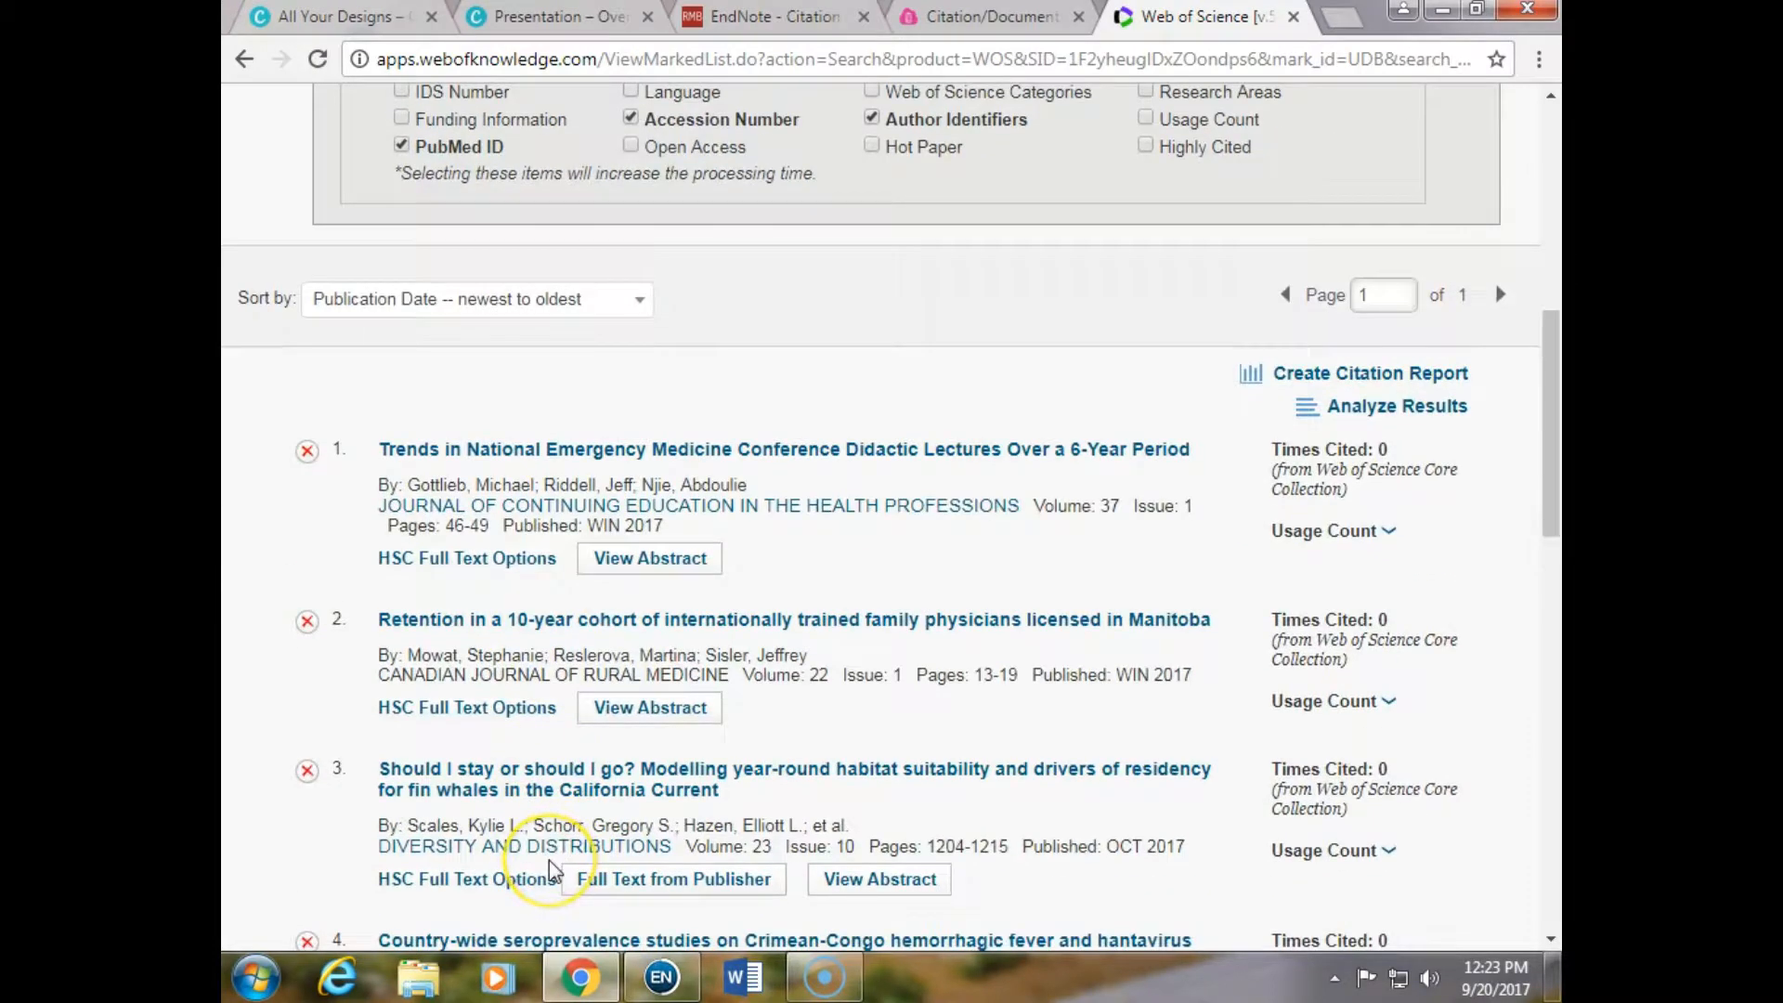
scroll(549, 860, up, 6)
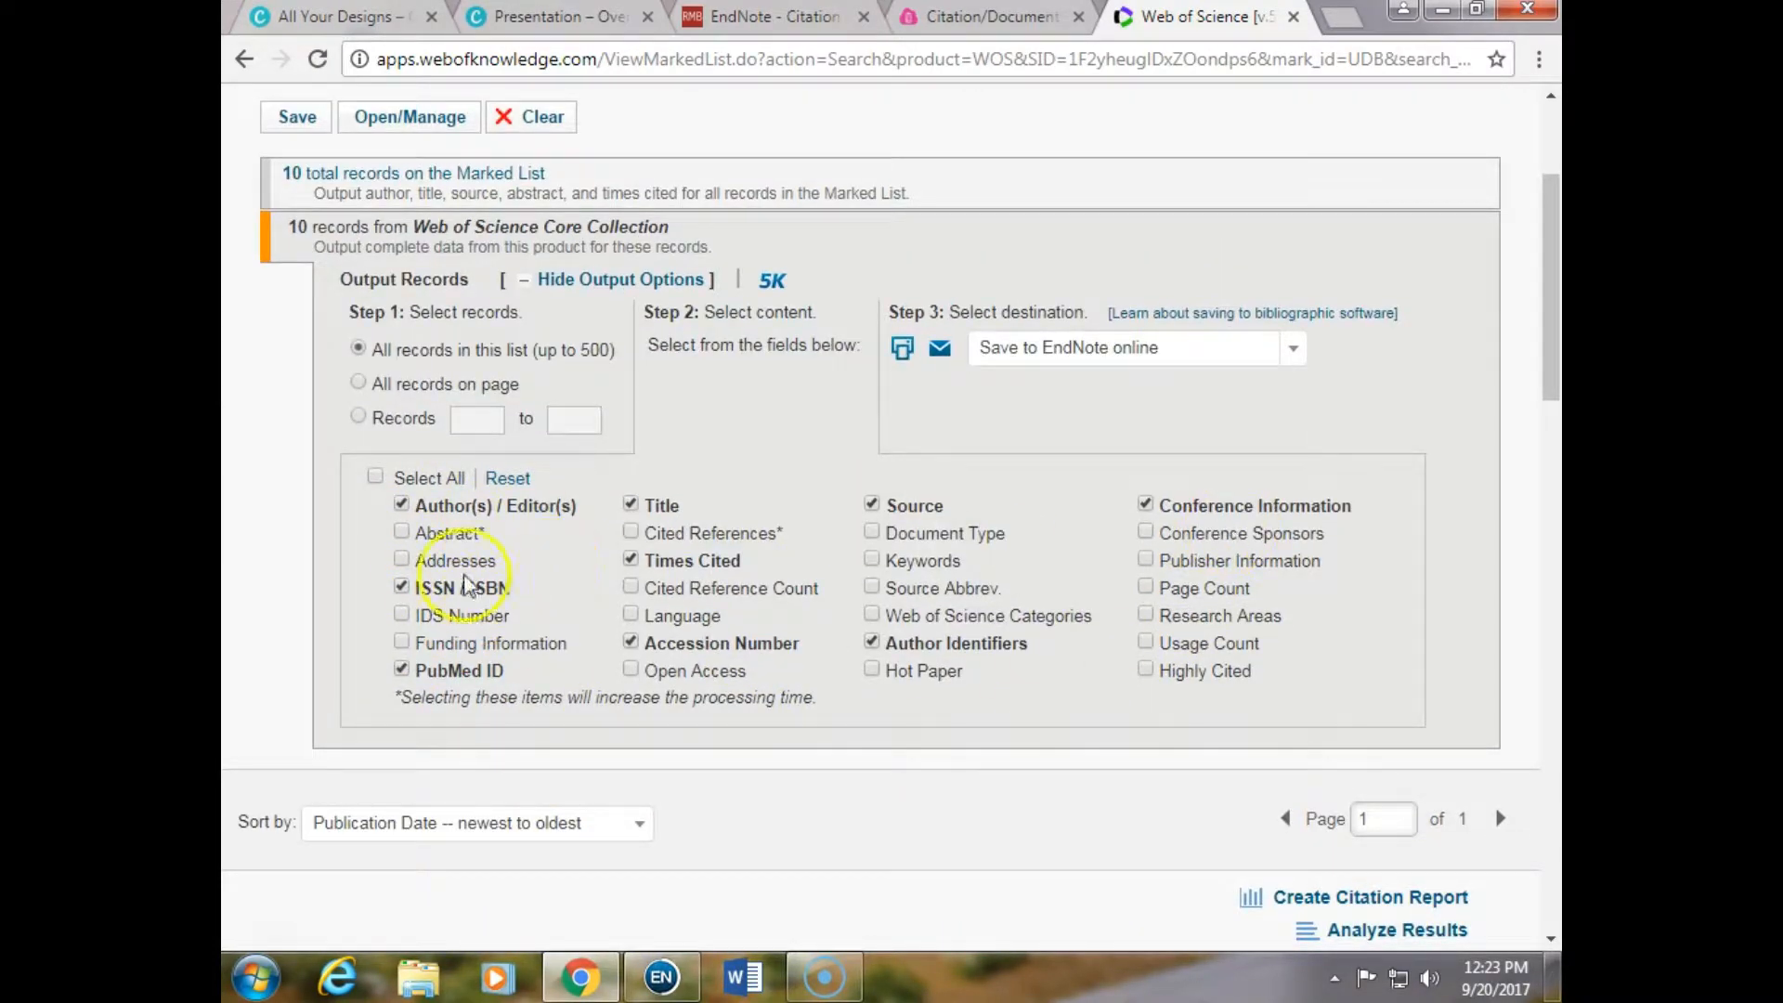
click(401, 535)
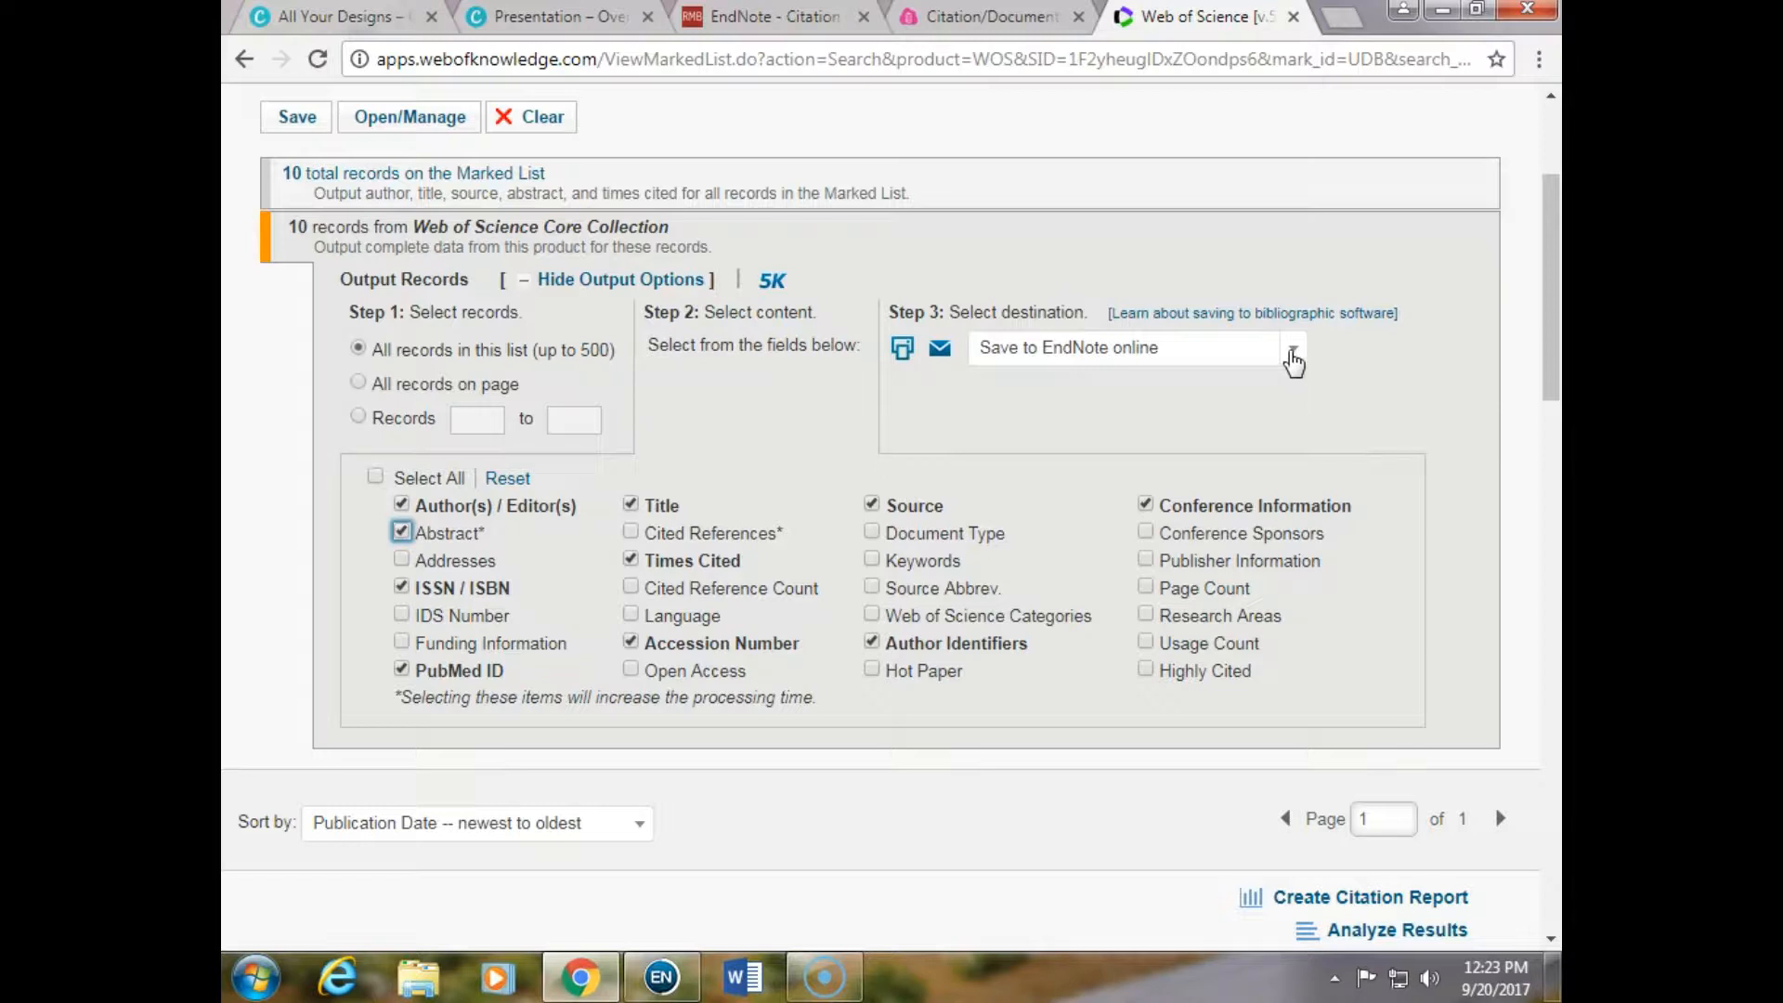
Export the marked records with Save to EndNote desktop and open the downloaded savedrecs.ciw file in EndNote.
click(1292, 357)
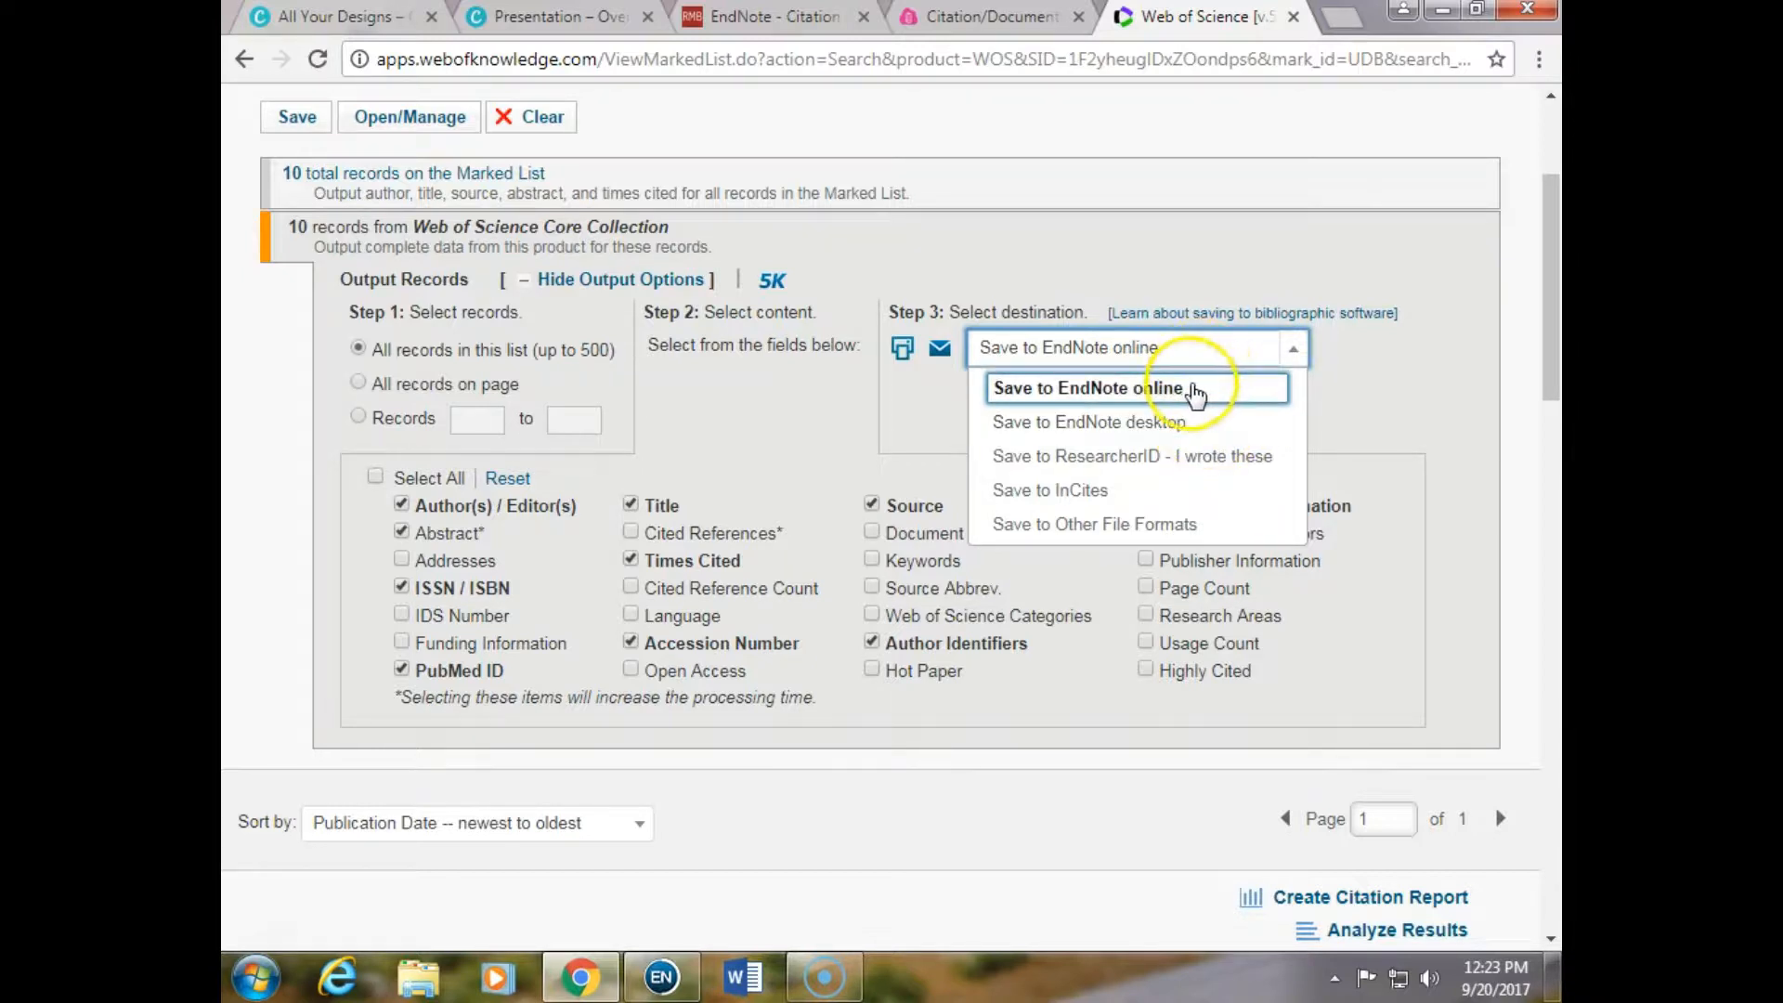
click(1179, 427)
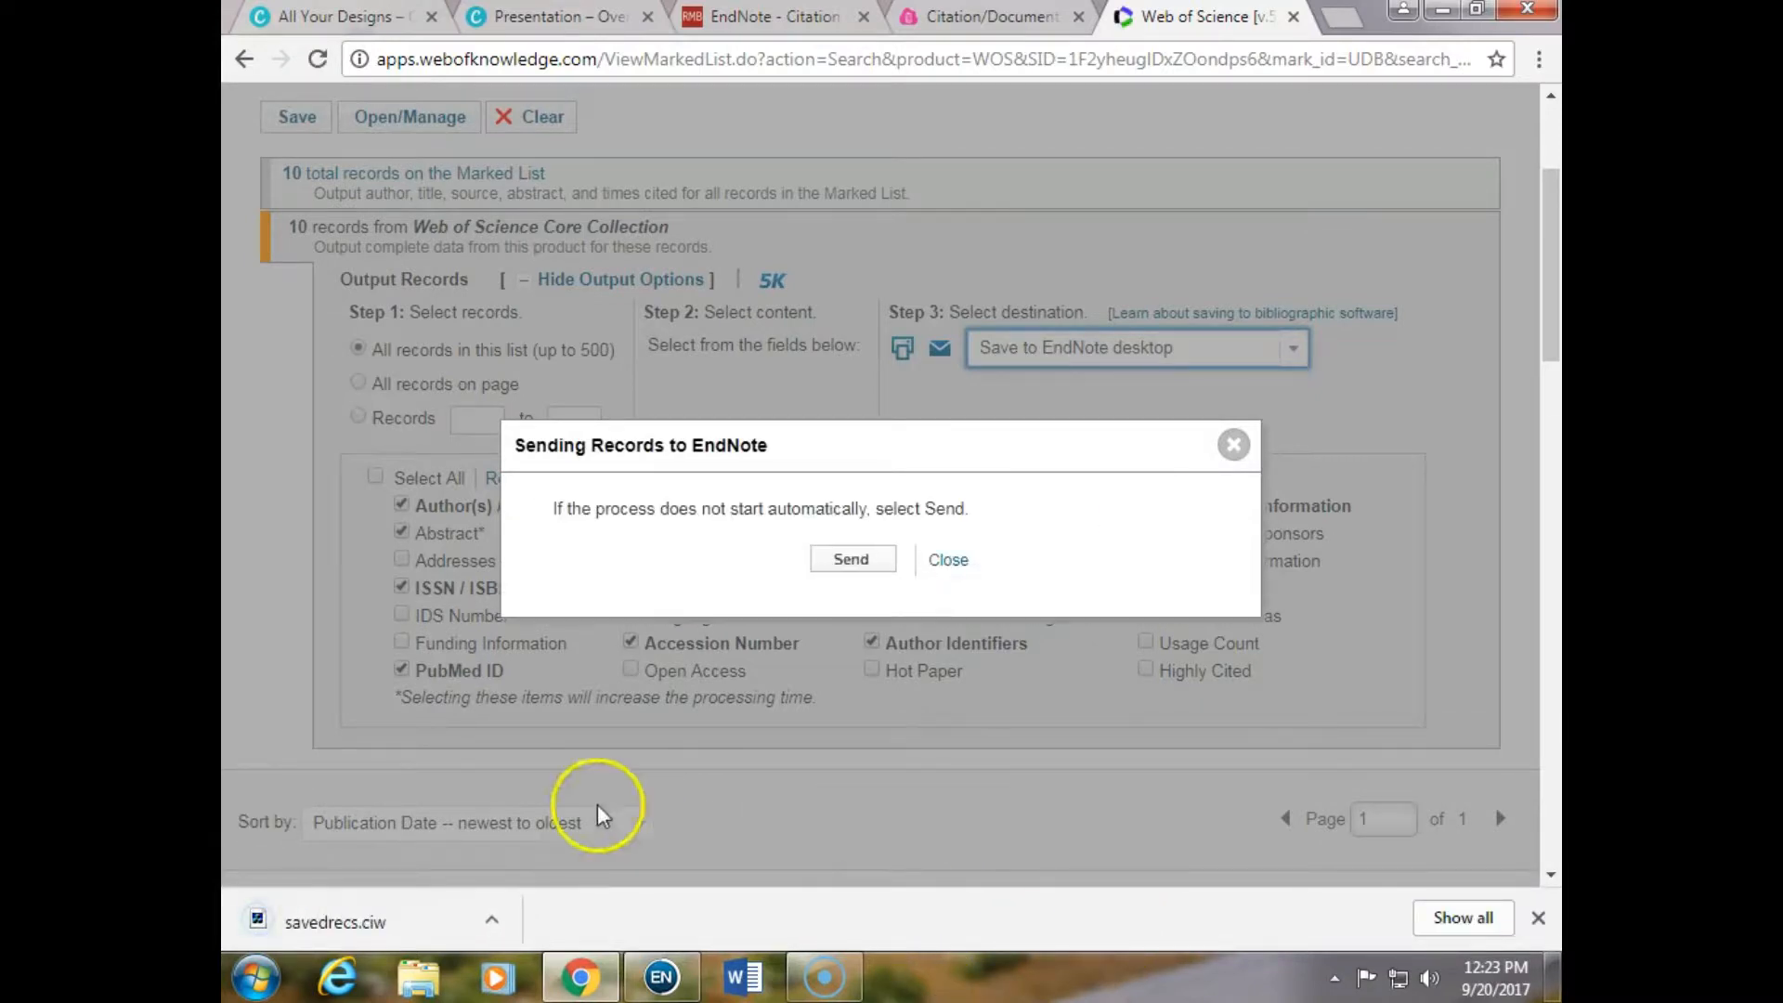
click(299, 921)
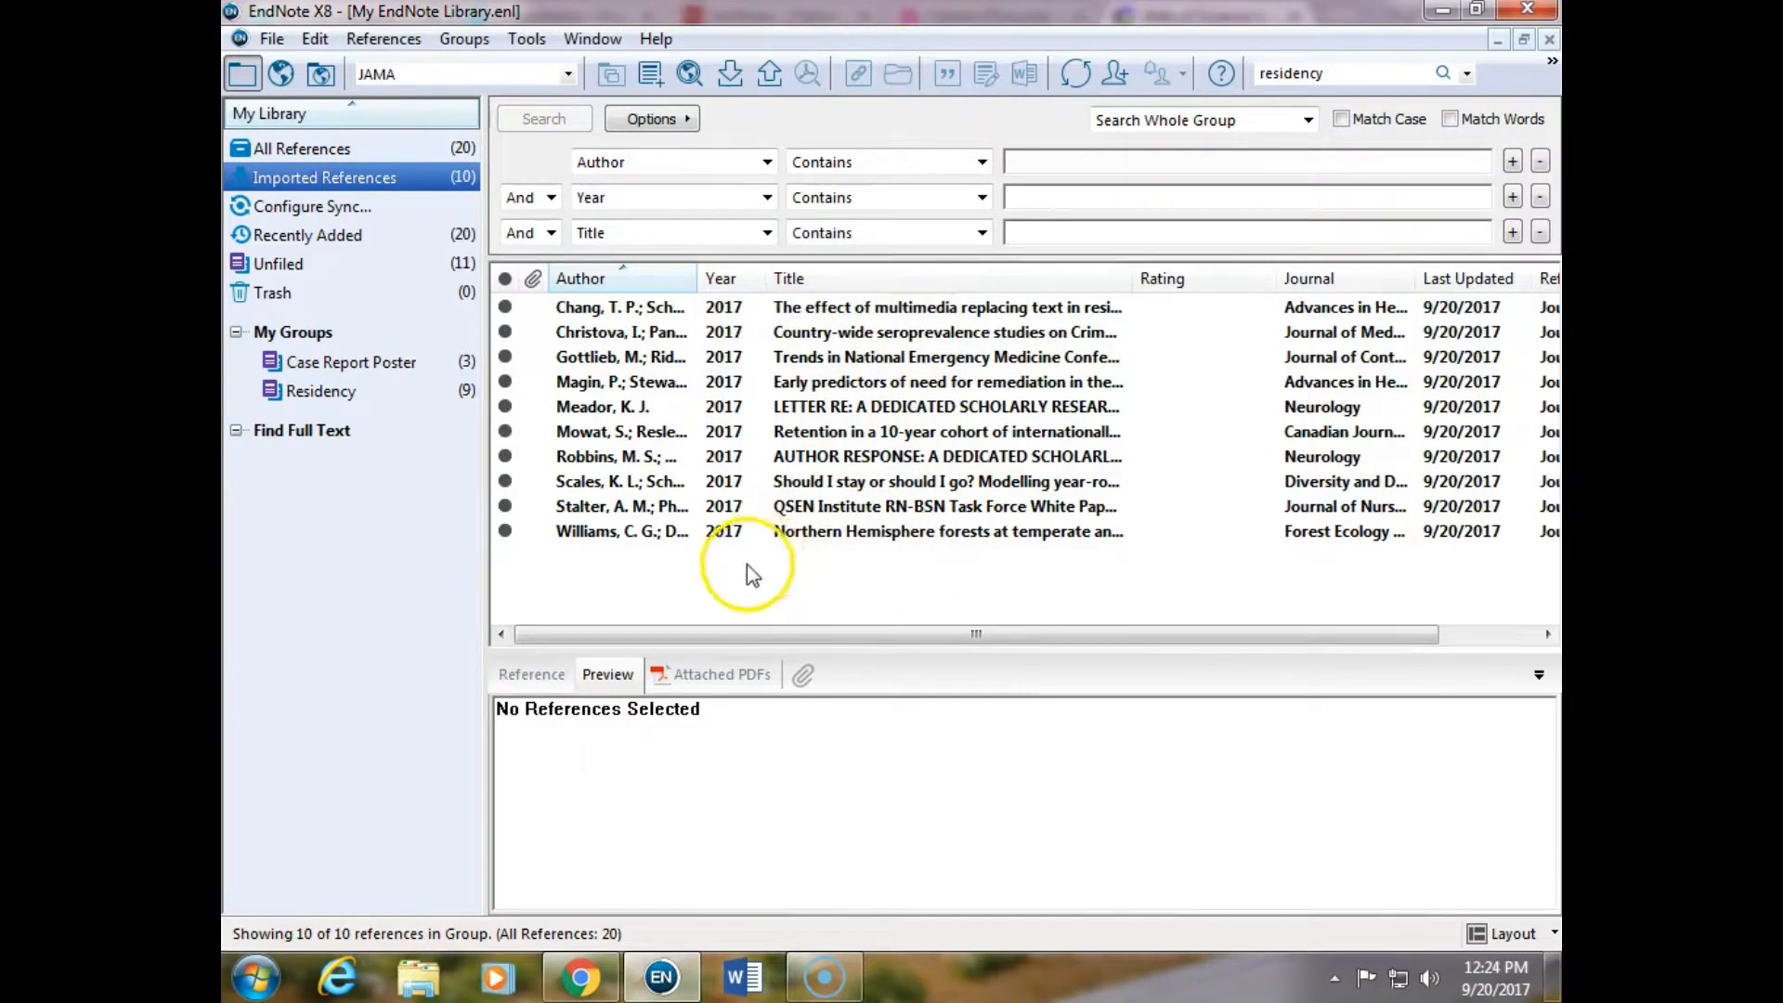
Add all the imported references to the Residency group and display that group.
click(697, 483)
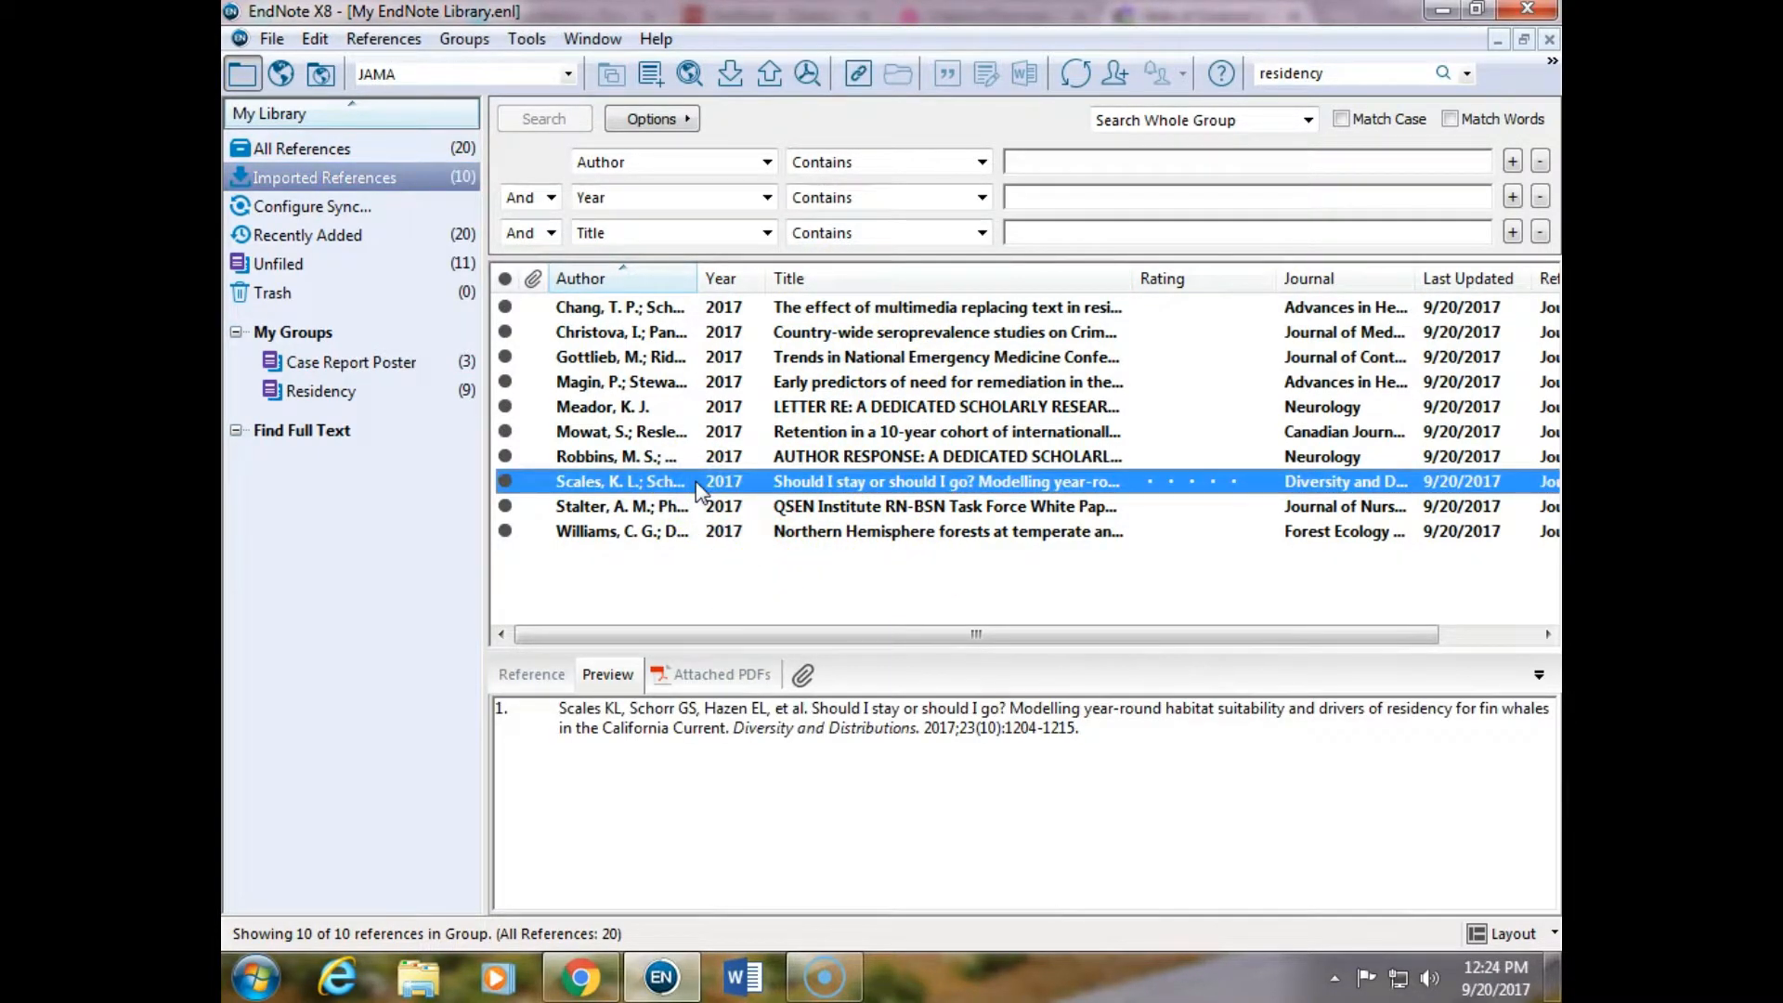
key(ctrl+a)
drag(683, 487, 348, 392)
click(334, 391)
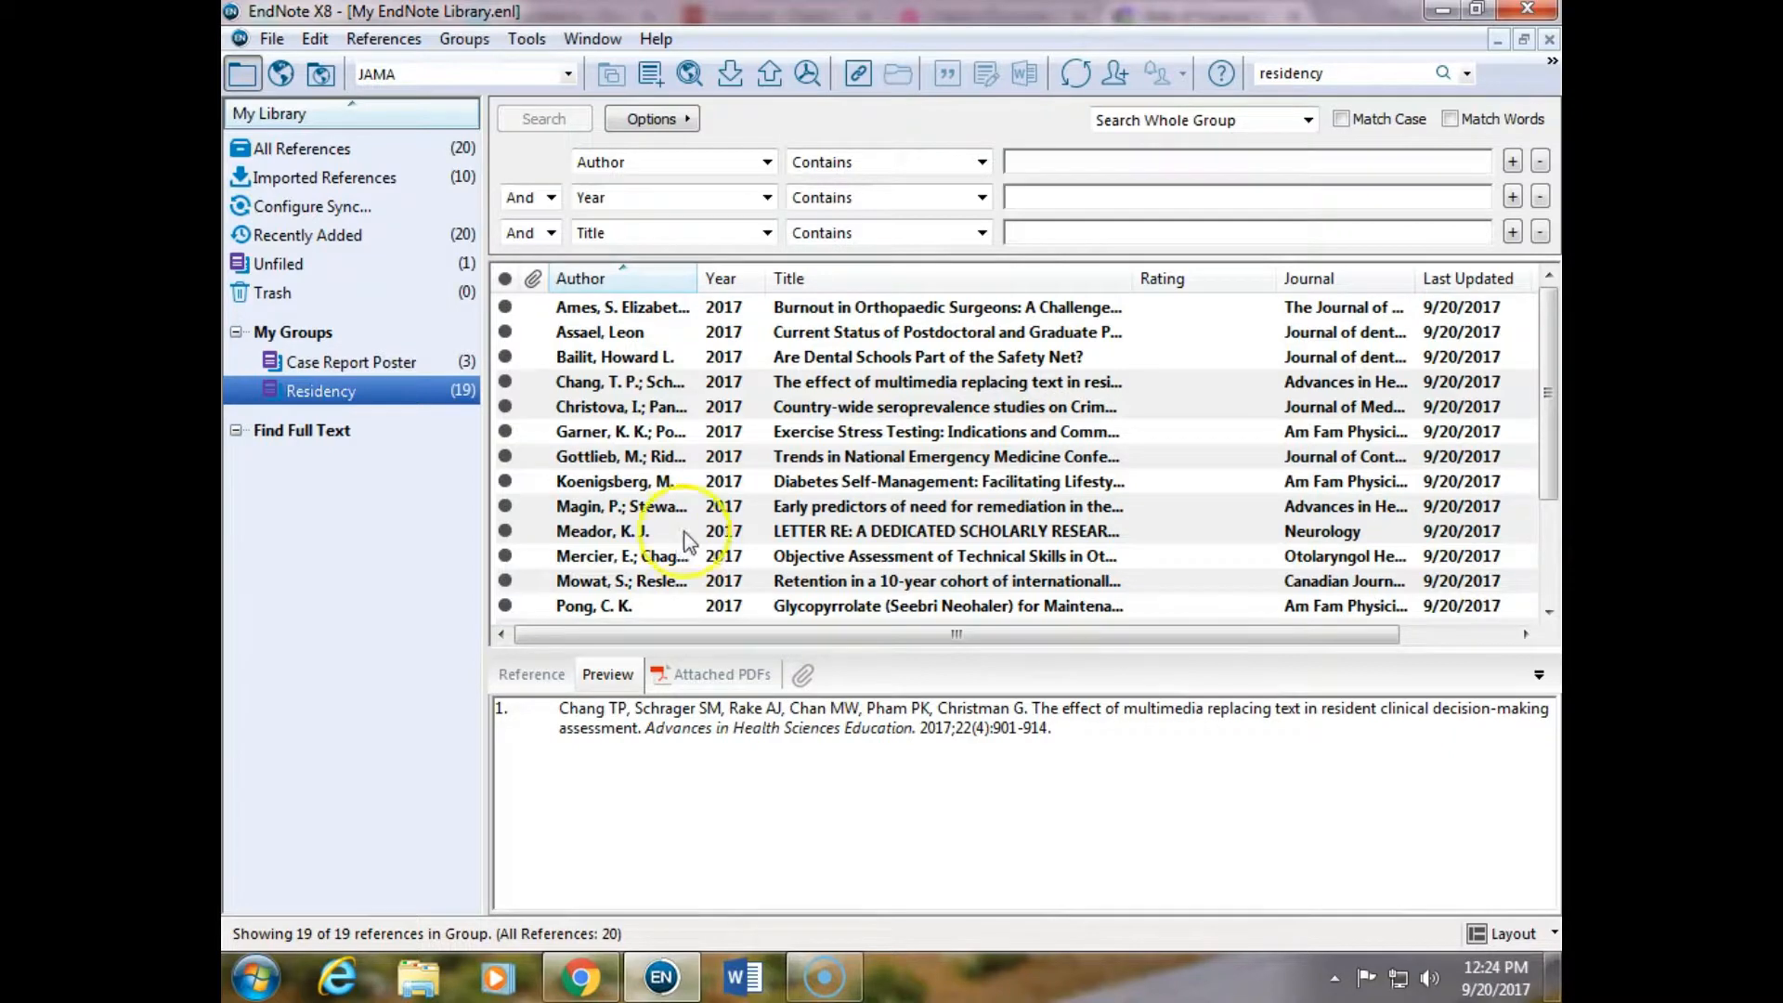
Check the Residency group for duplicate references and dismiss the result message.
click(585, 358)
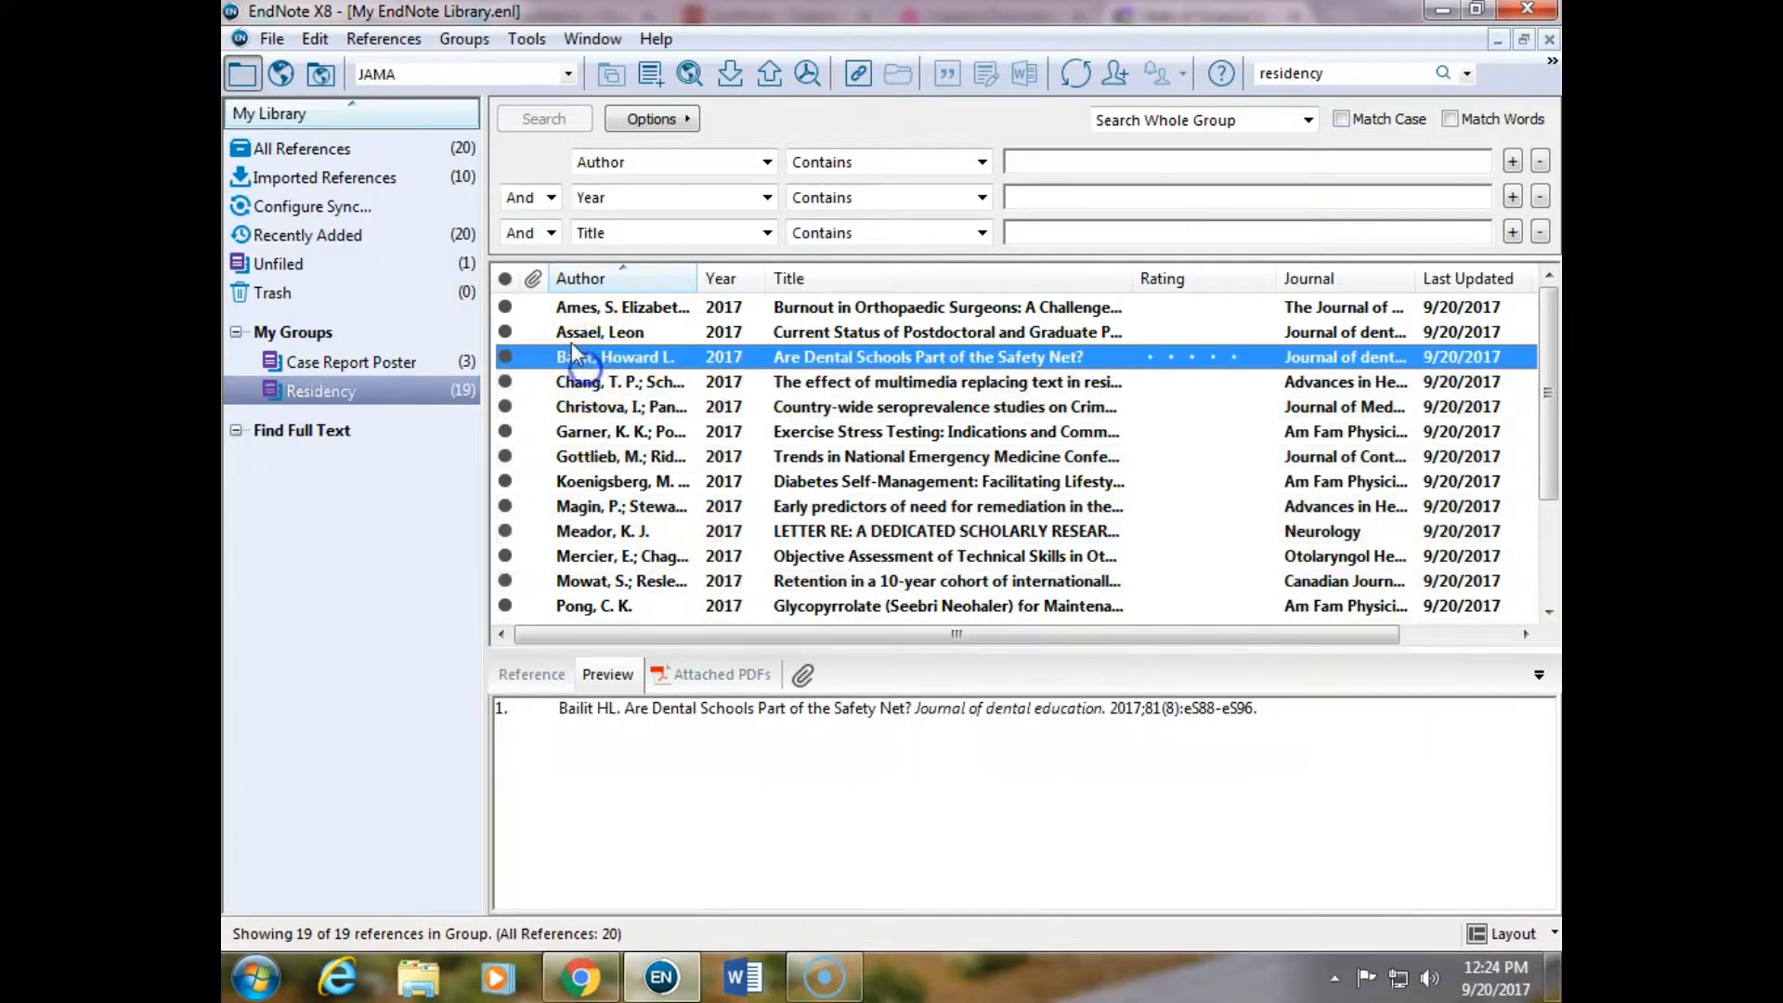
click(383, 38)
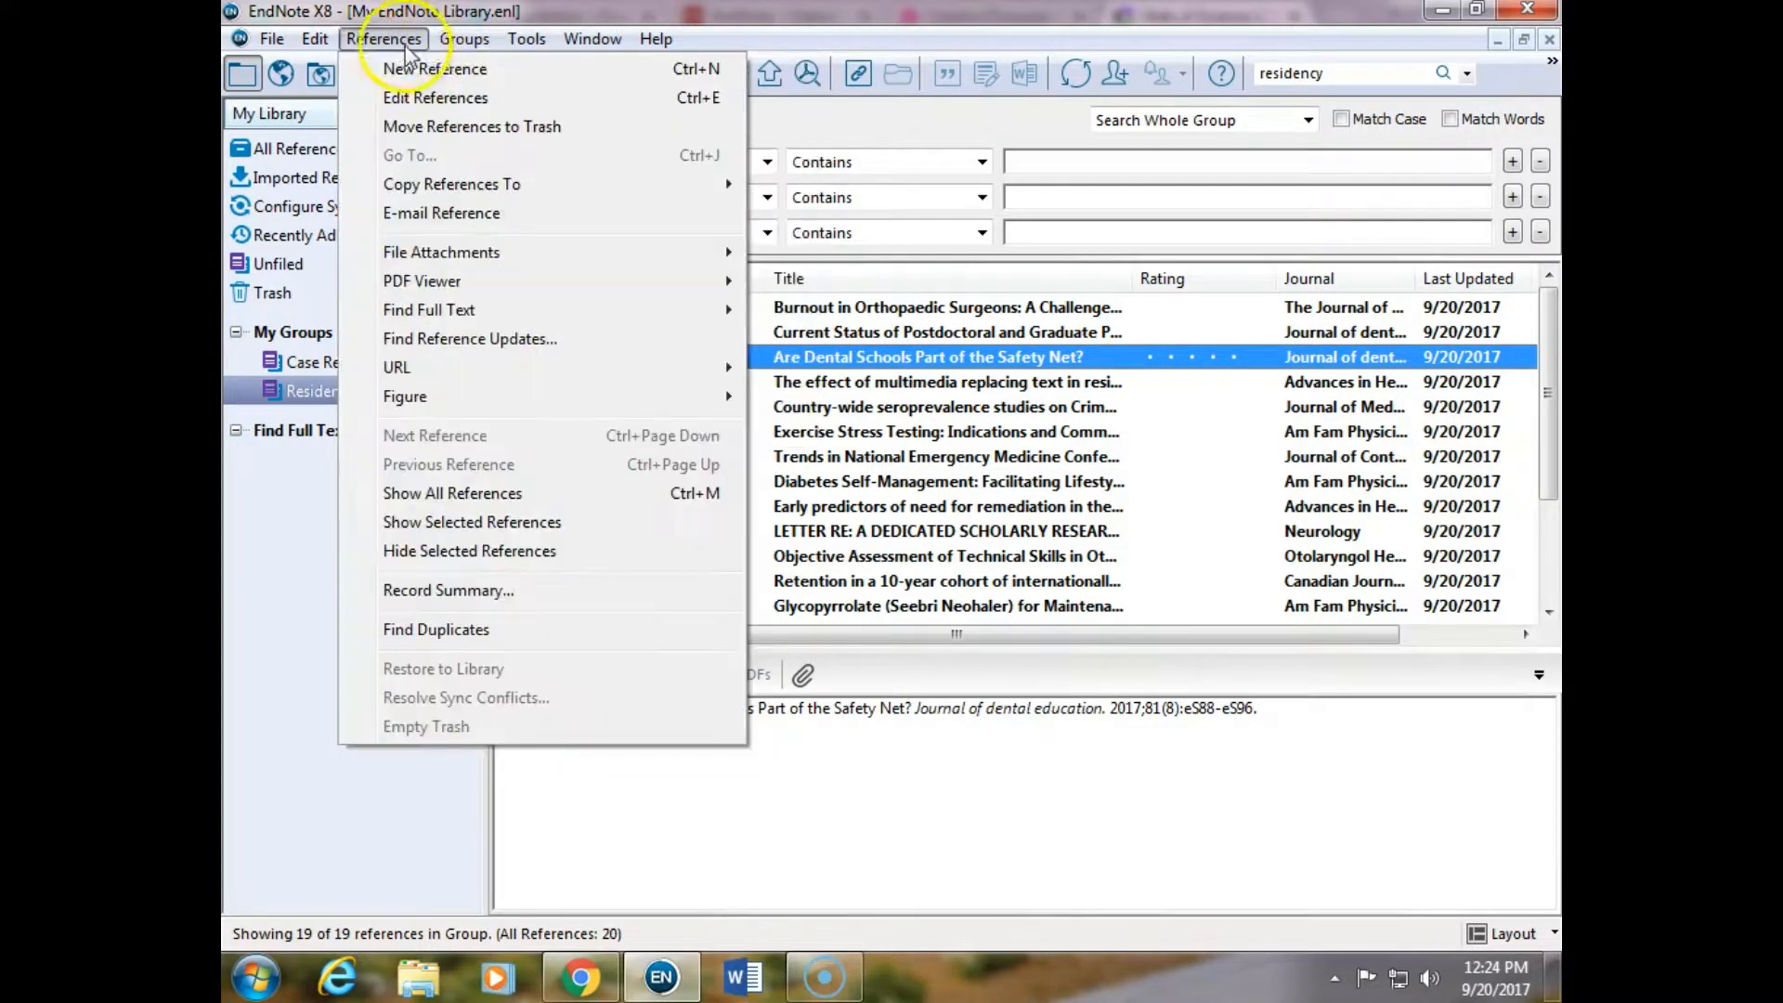
click(477, 632)
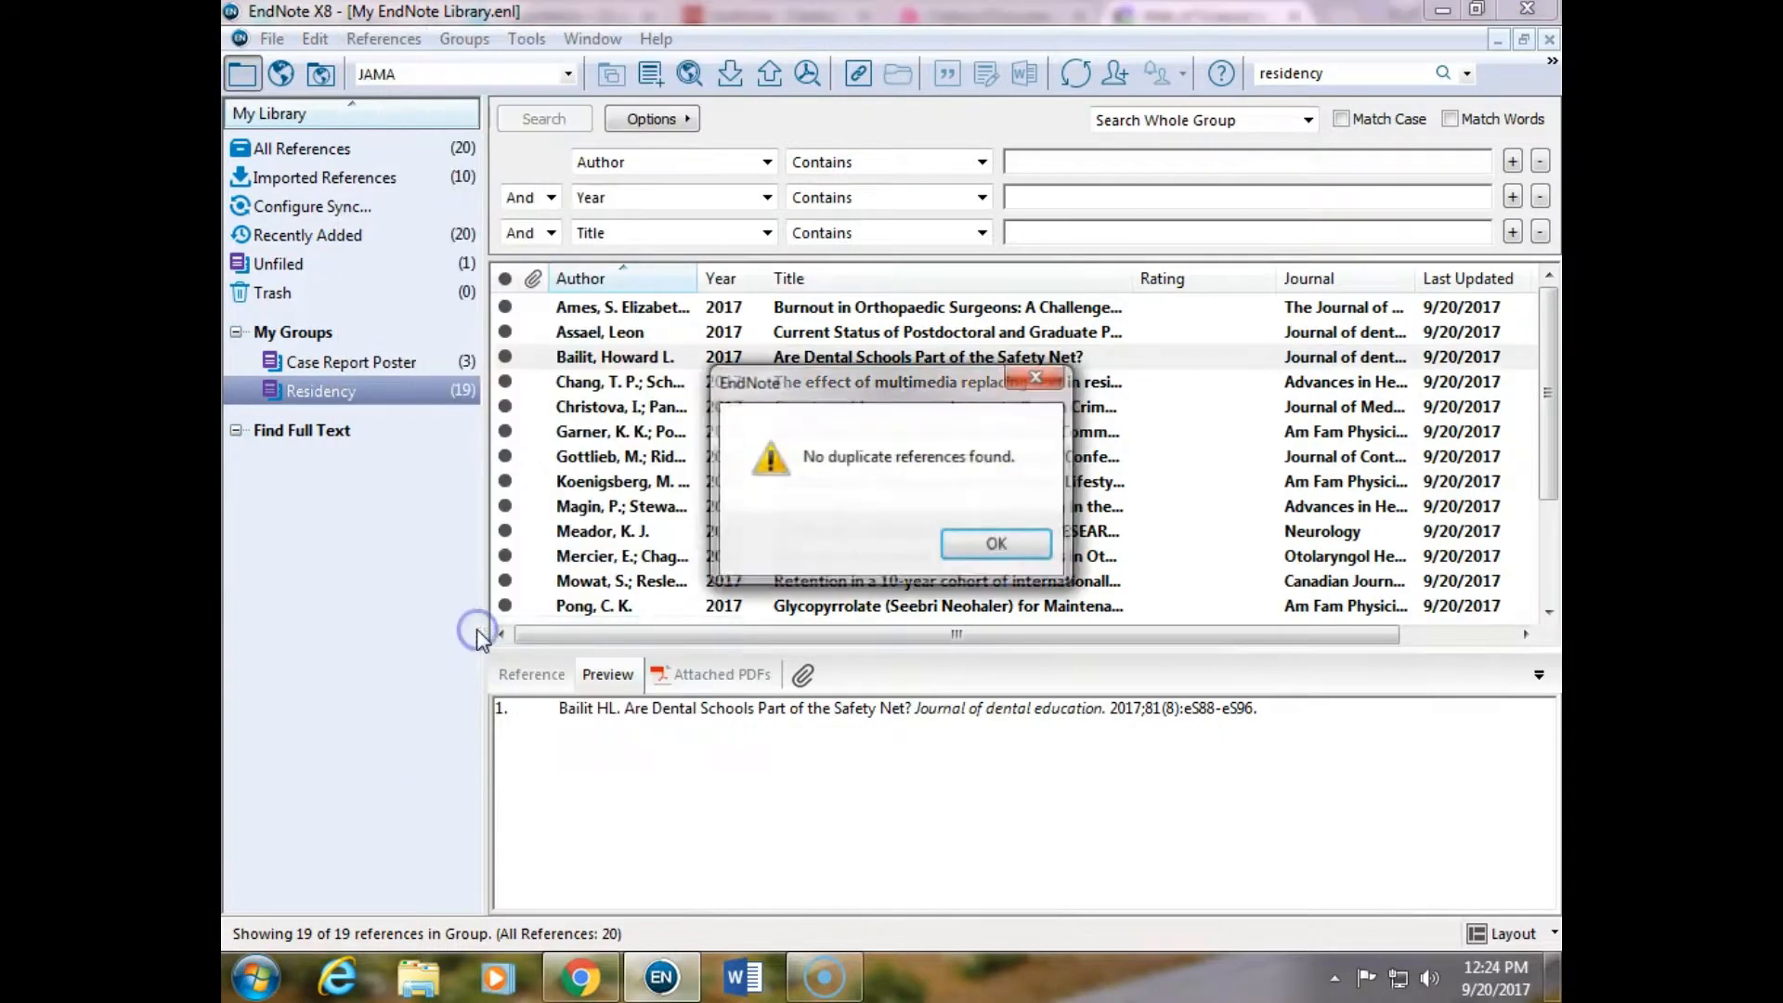
click(973, 547)
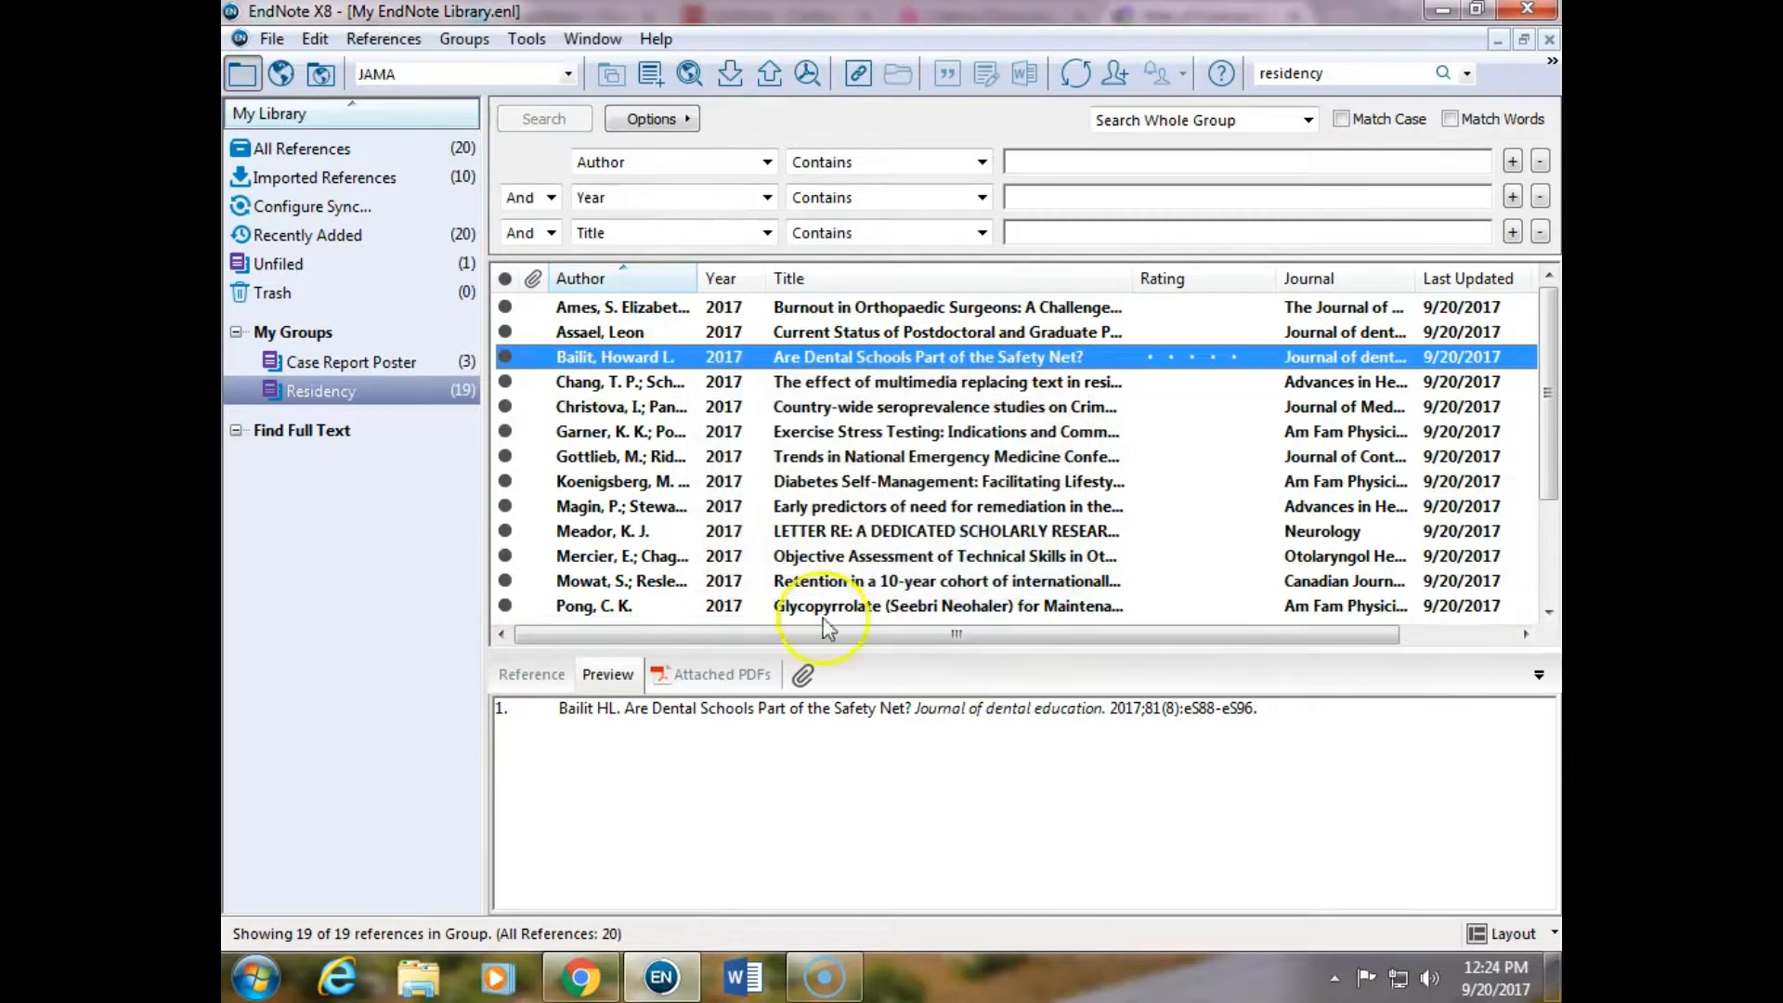
Switch back to Chrome, send the same Web of Science records to EndNote again, and open the downloaded file.
click(580, 977)
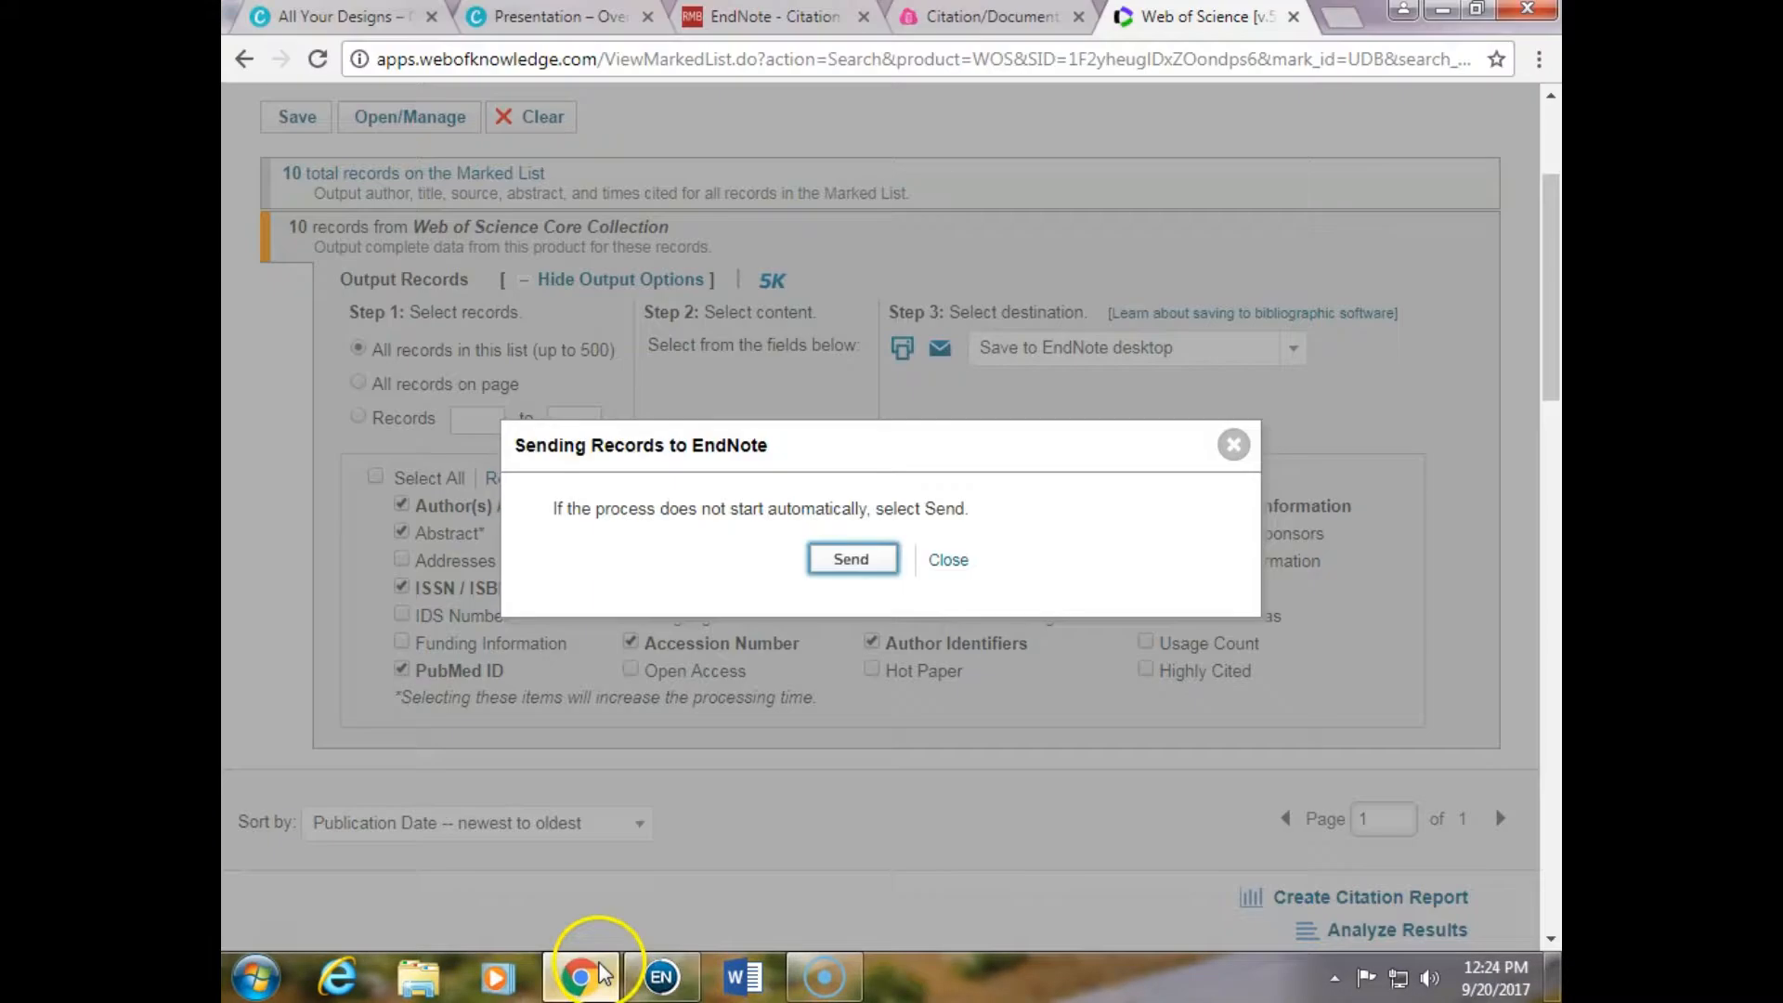
click(854, 559)
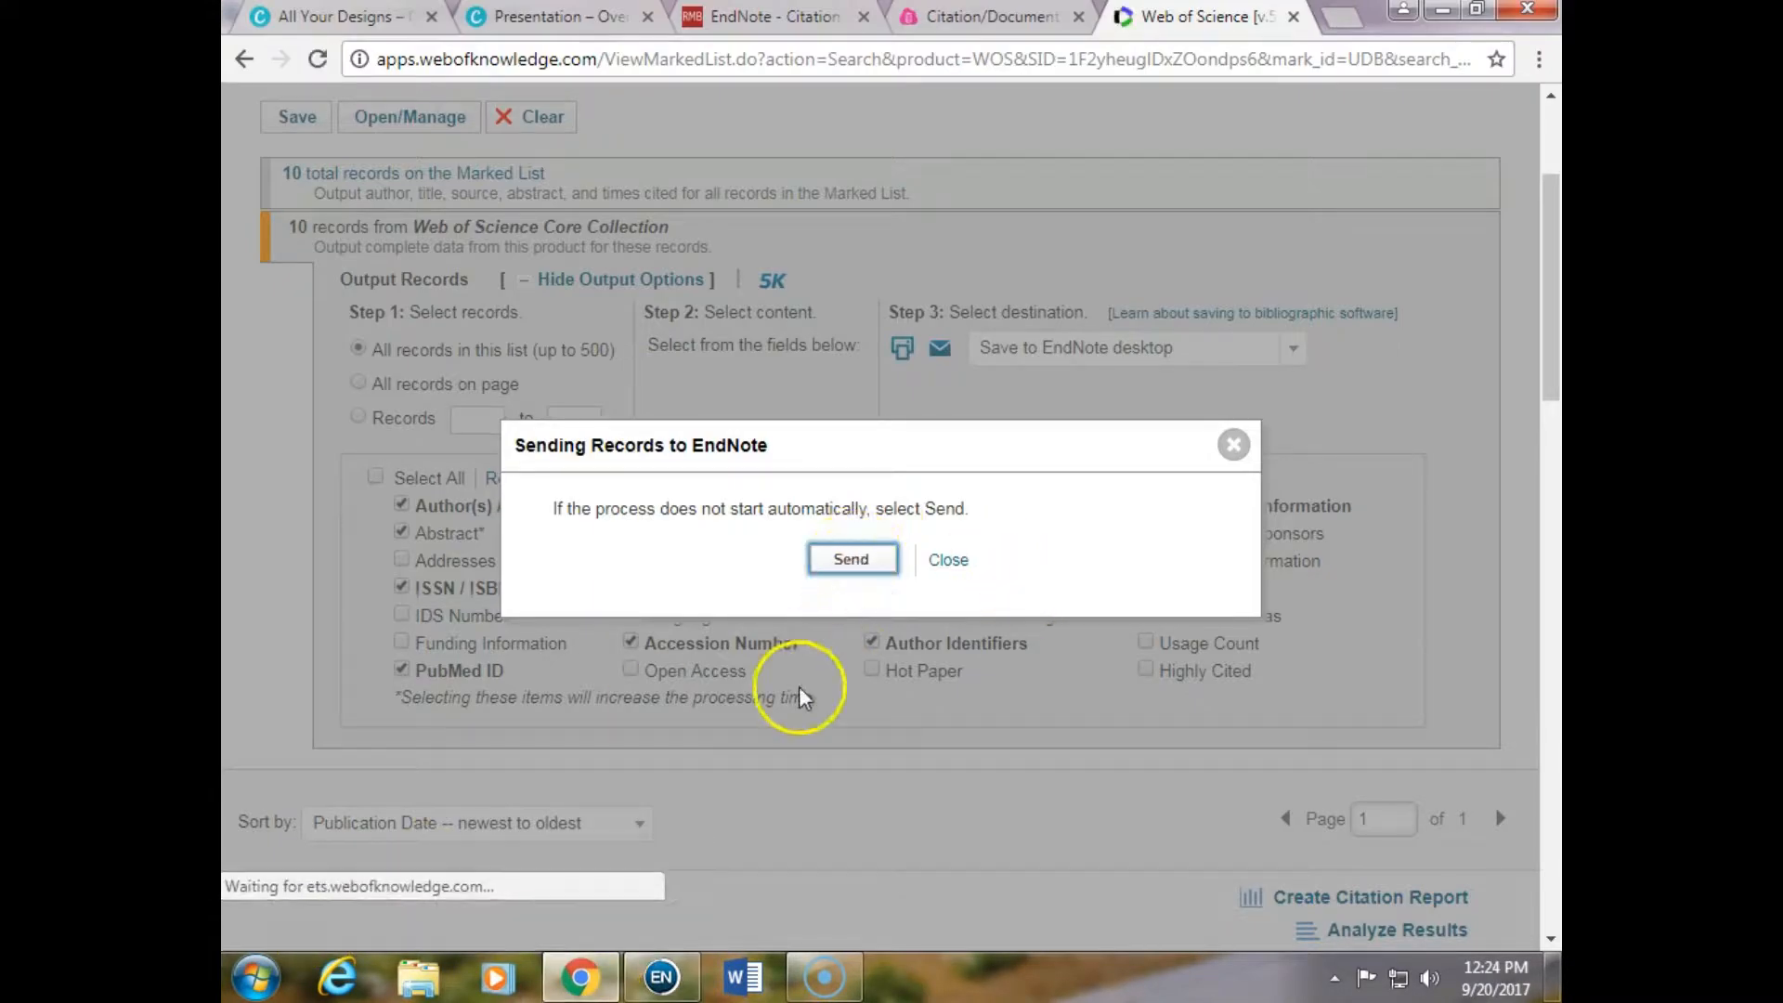
click(306, 915)
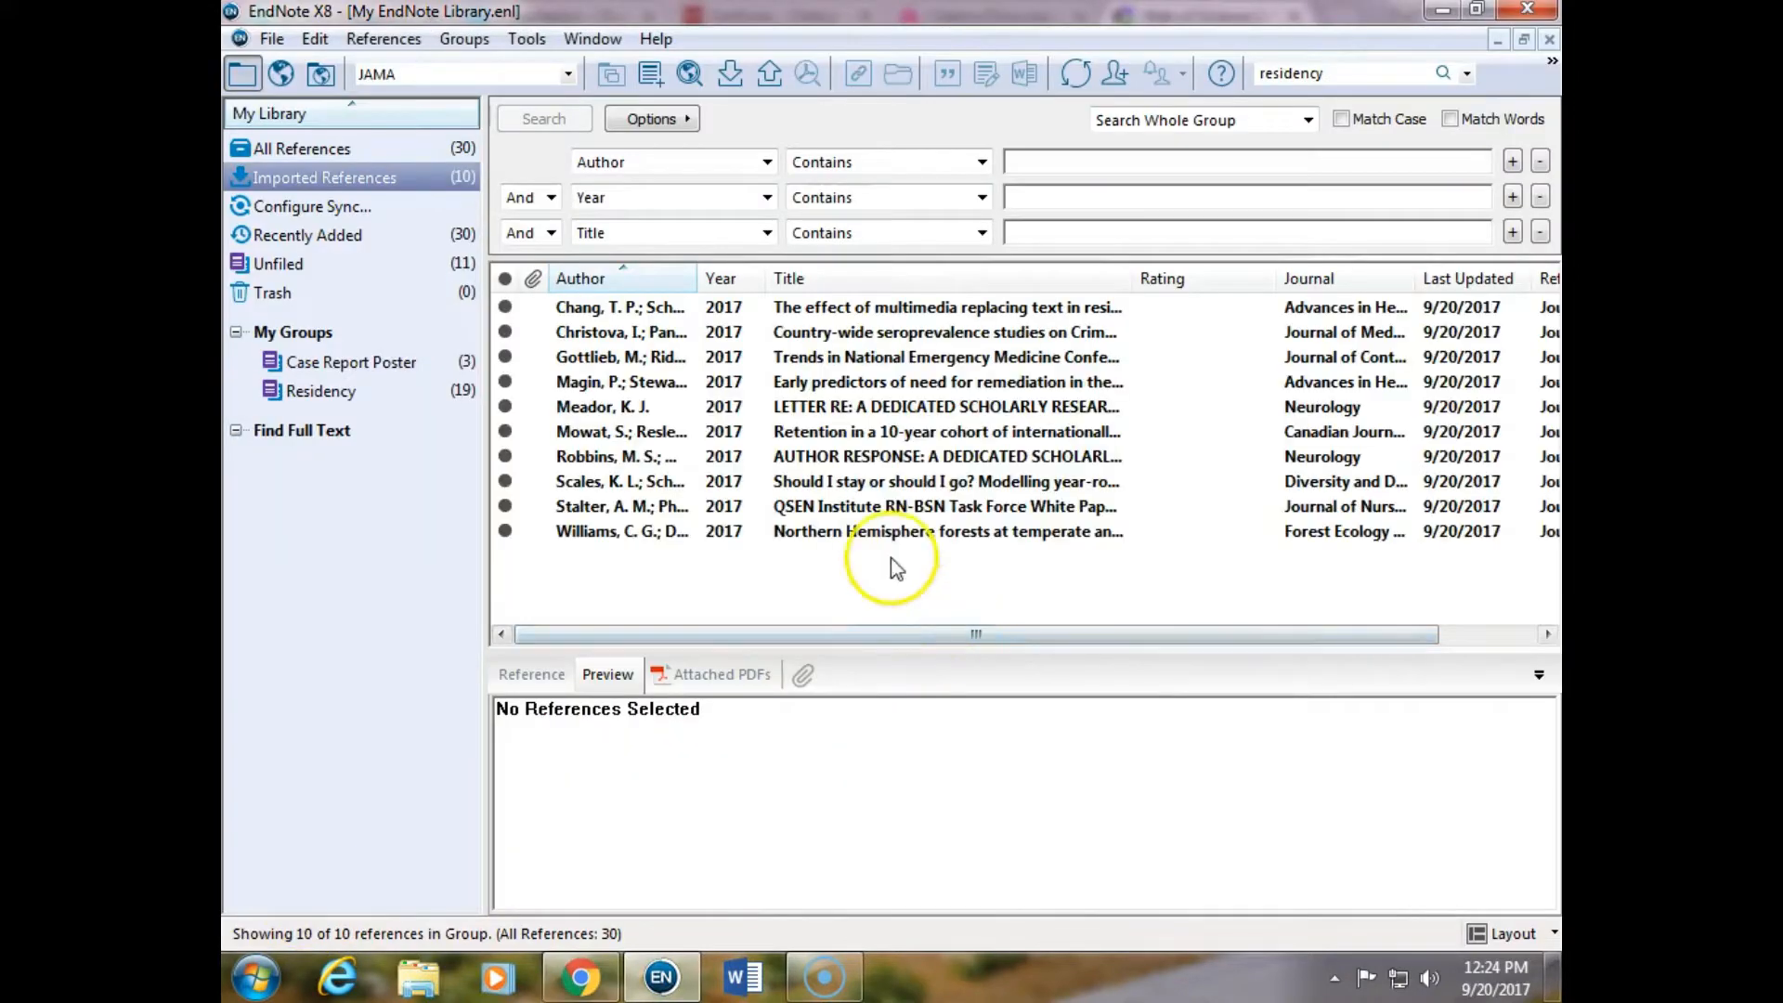
Add all the re-imported references to the Residency group and display its contents.
click(808, 506)
key(ctrl+a)
drag(805, 506, 401, 394)
click(403, 394)
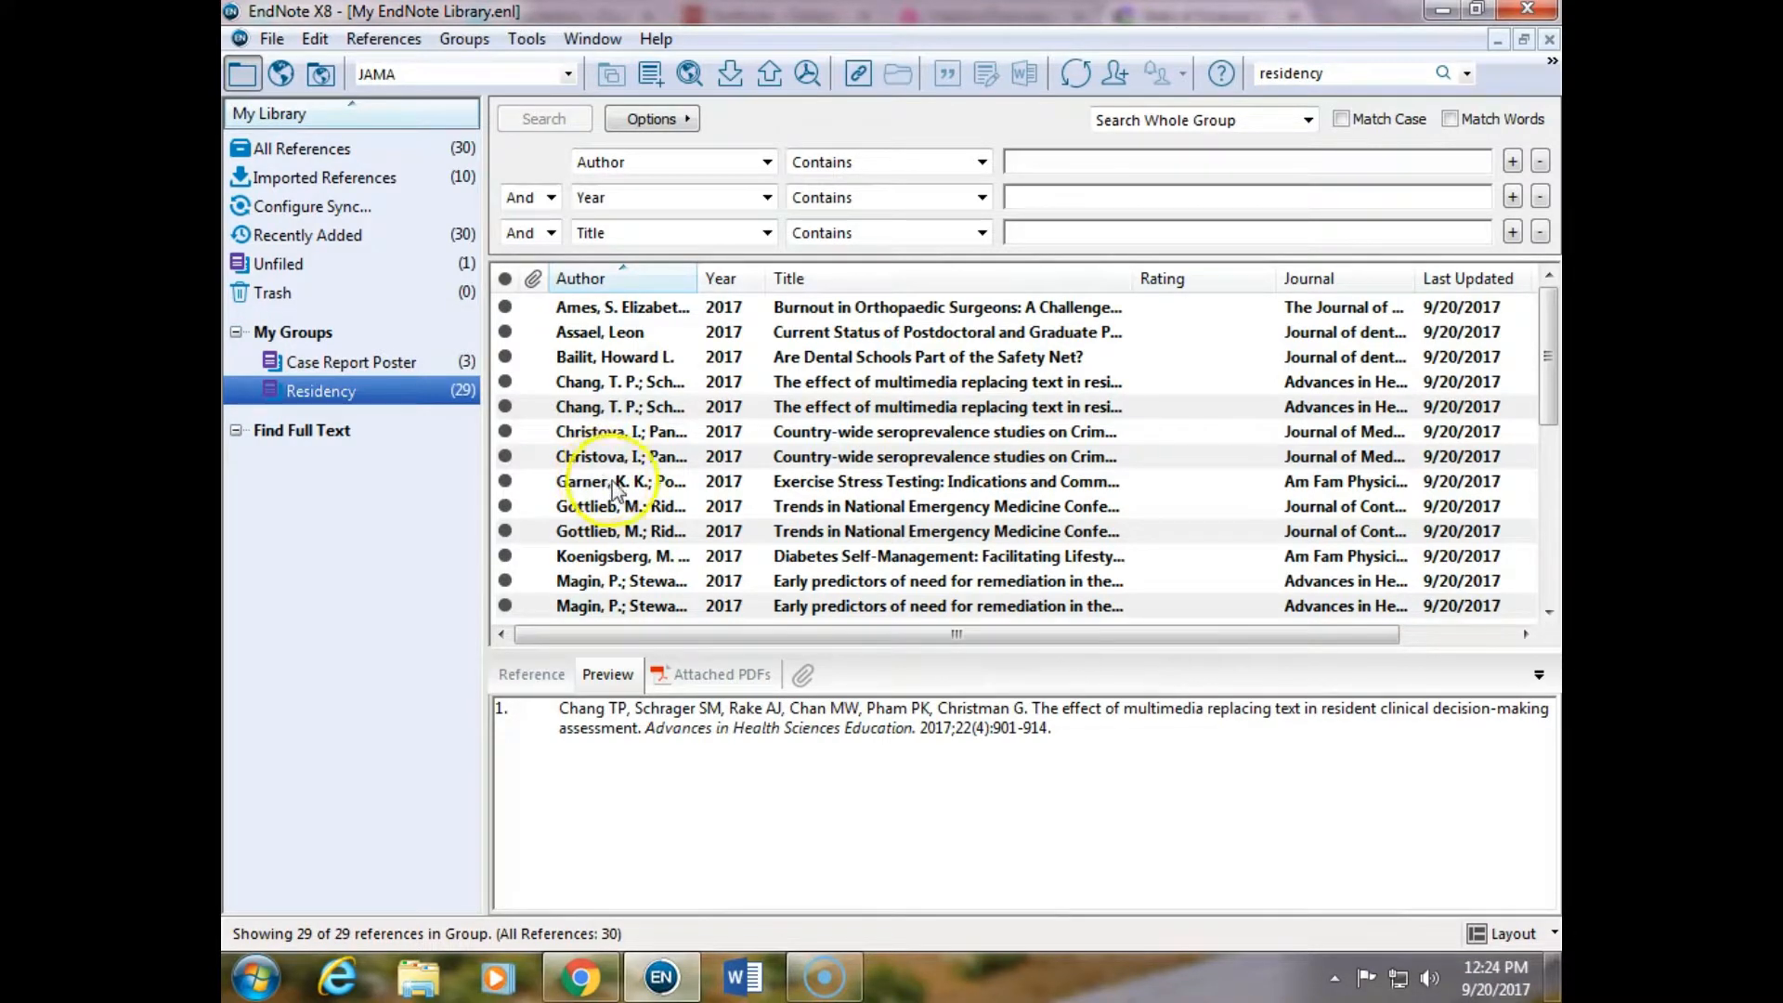
Run Find Duplicates on the Residency group and compare the details of the first duplicate pair.
click(395, 39)
click(436, 629)
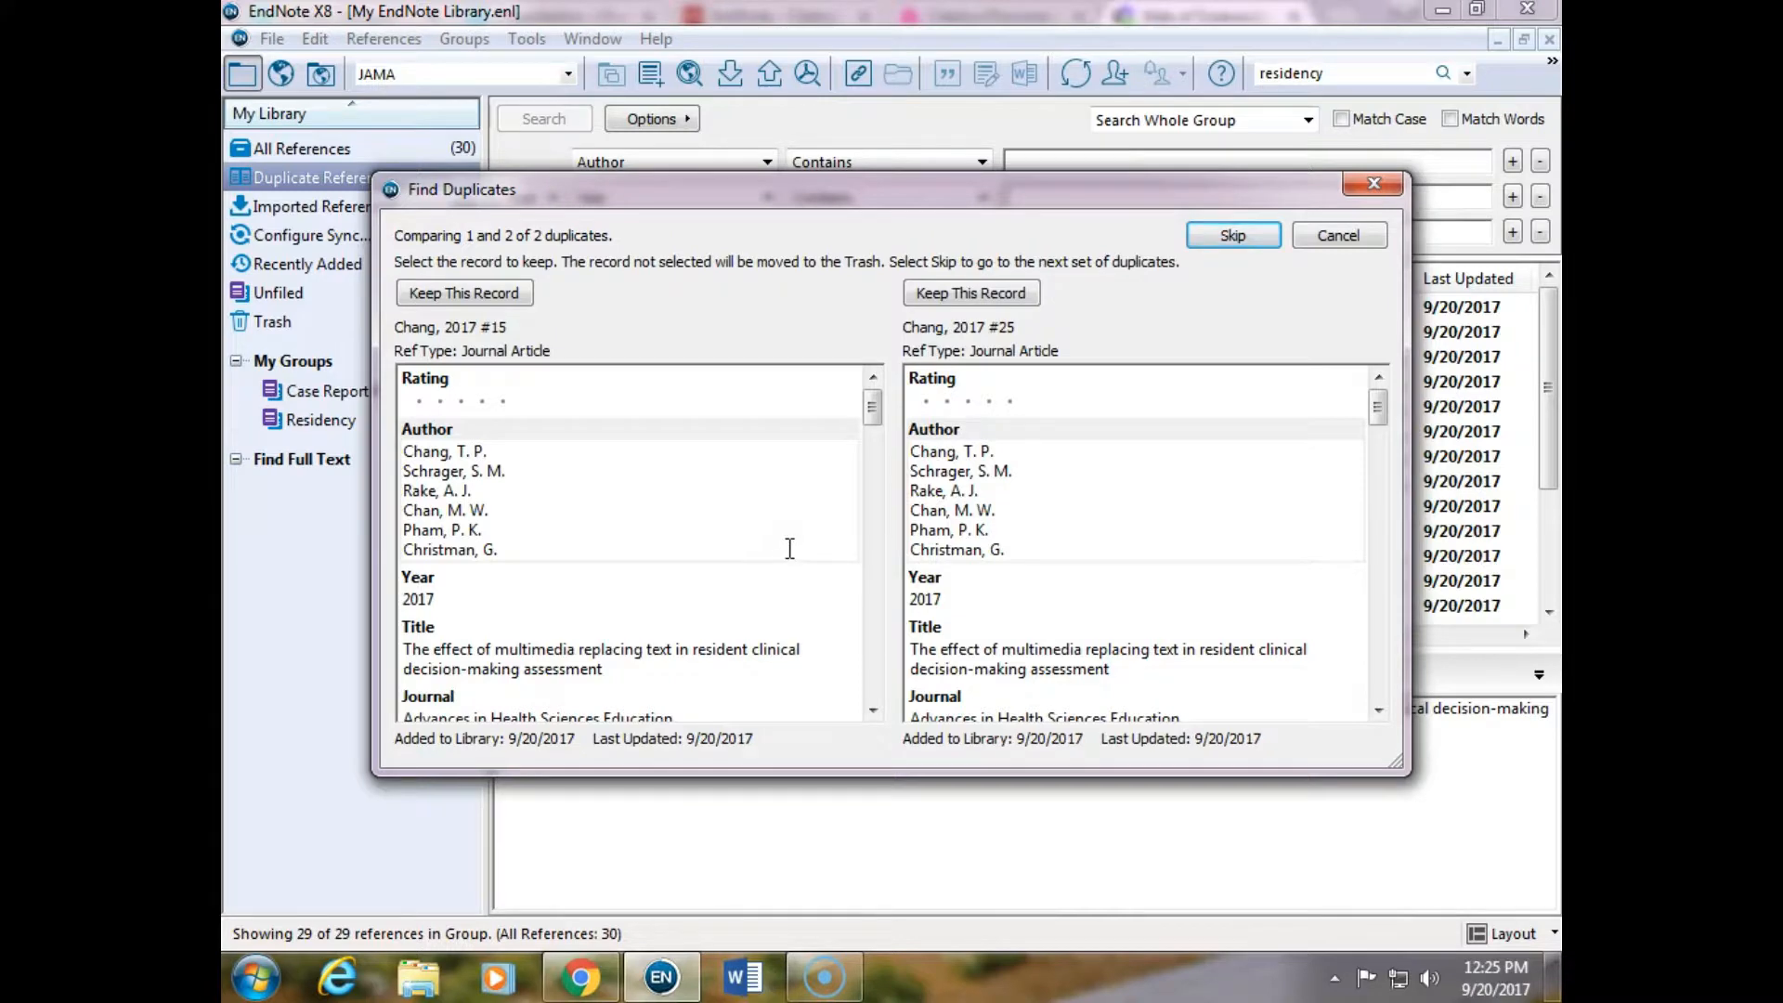
drag(872, 402, 897, 565)
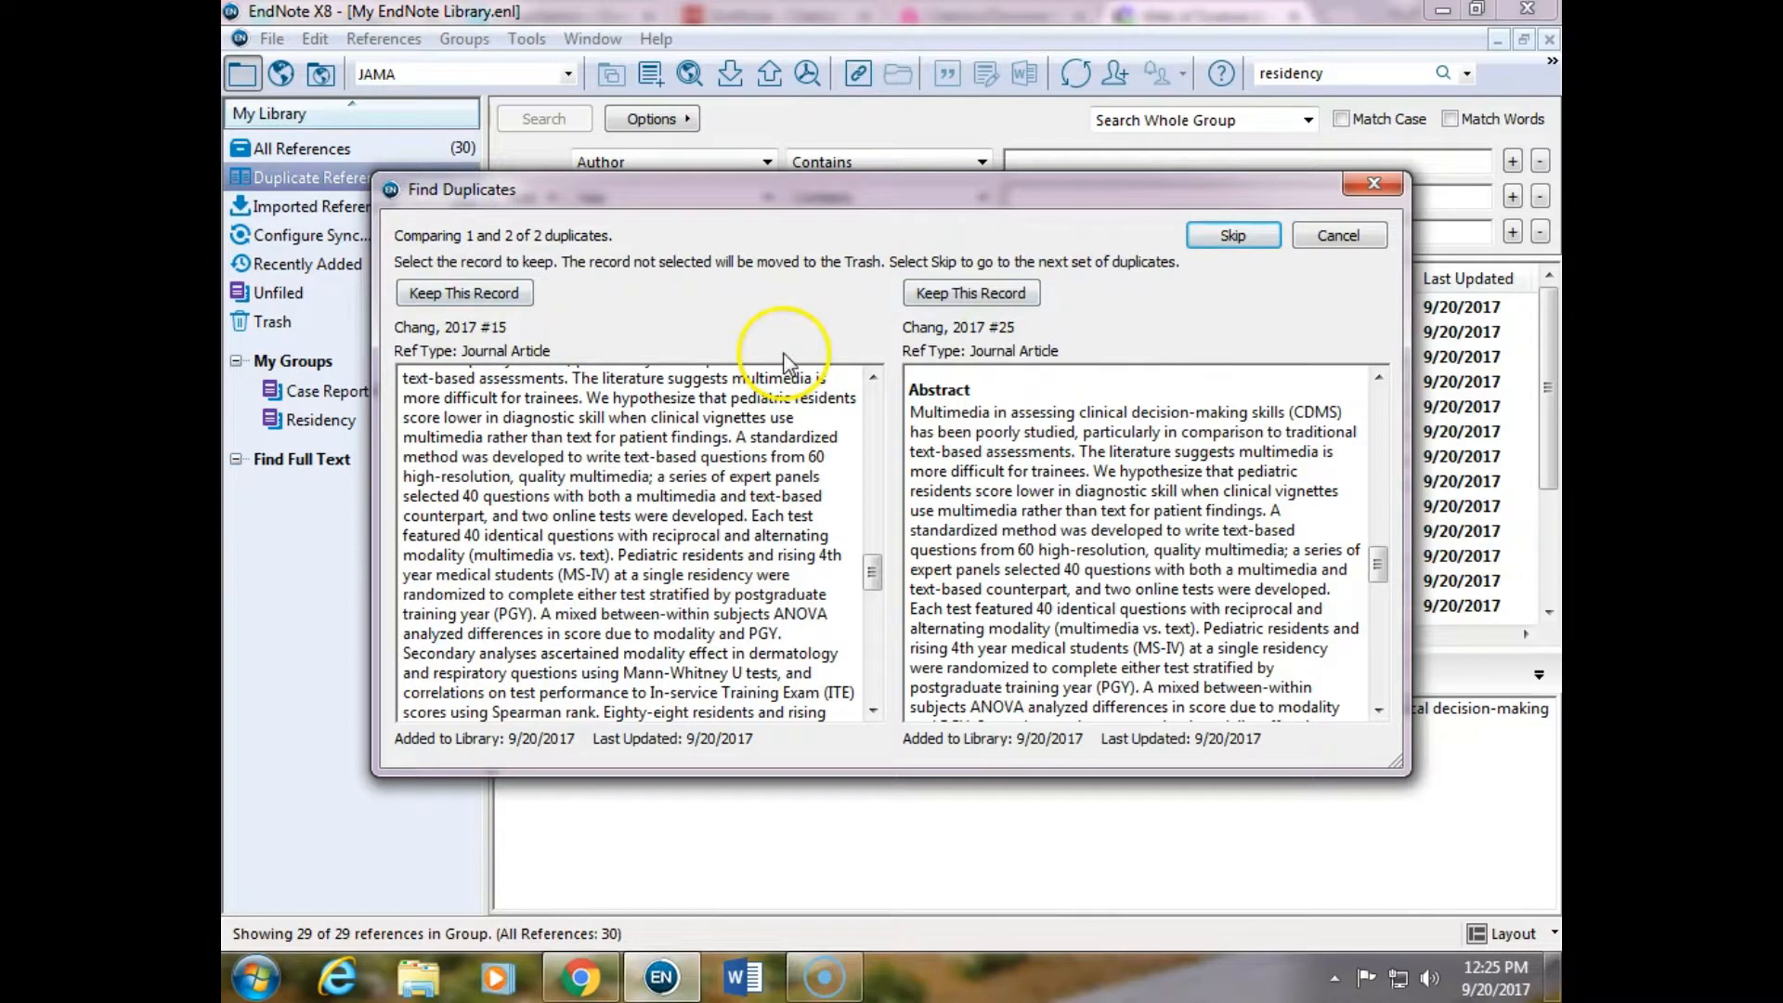
Keep the earlier, lower-numbered record in every duplicate pair and show the Residency group again.
click(462, 295)
click(462, 297)
click(464, 295)
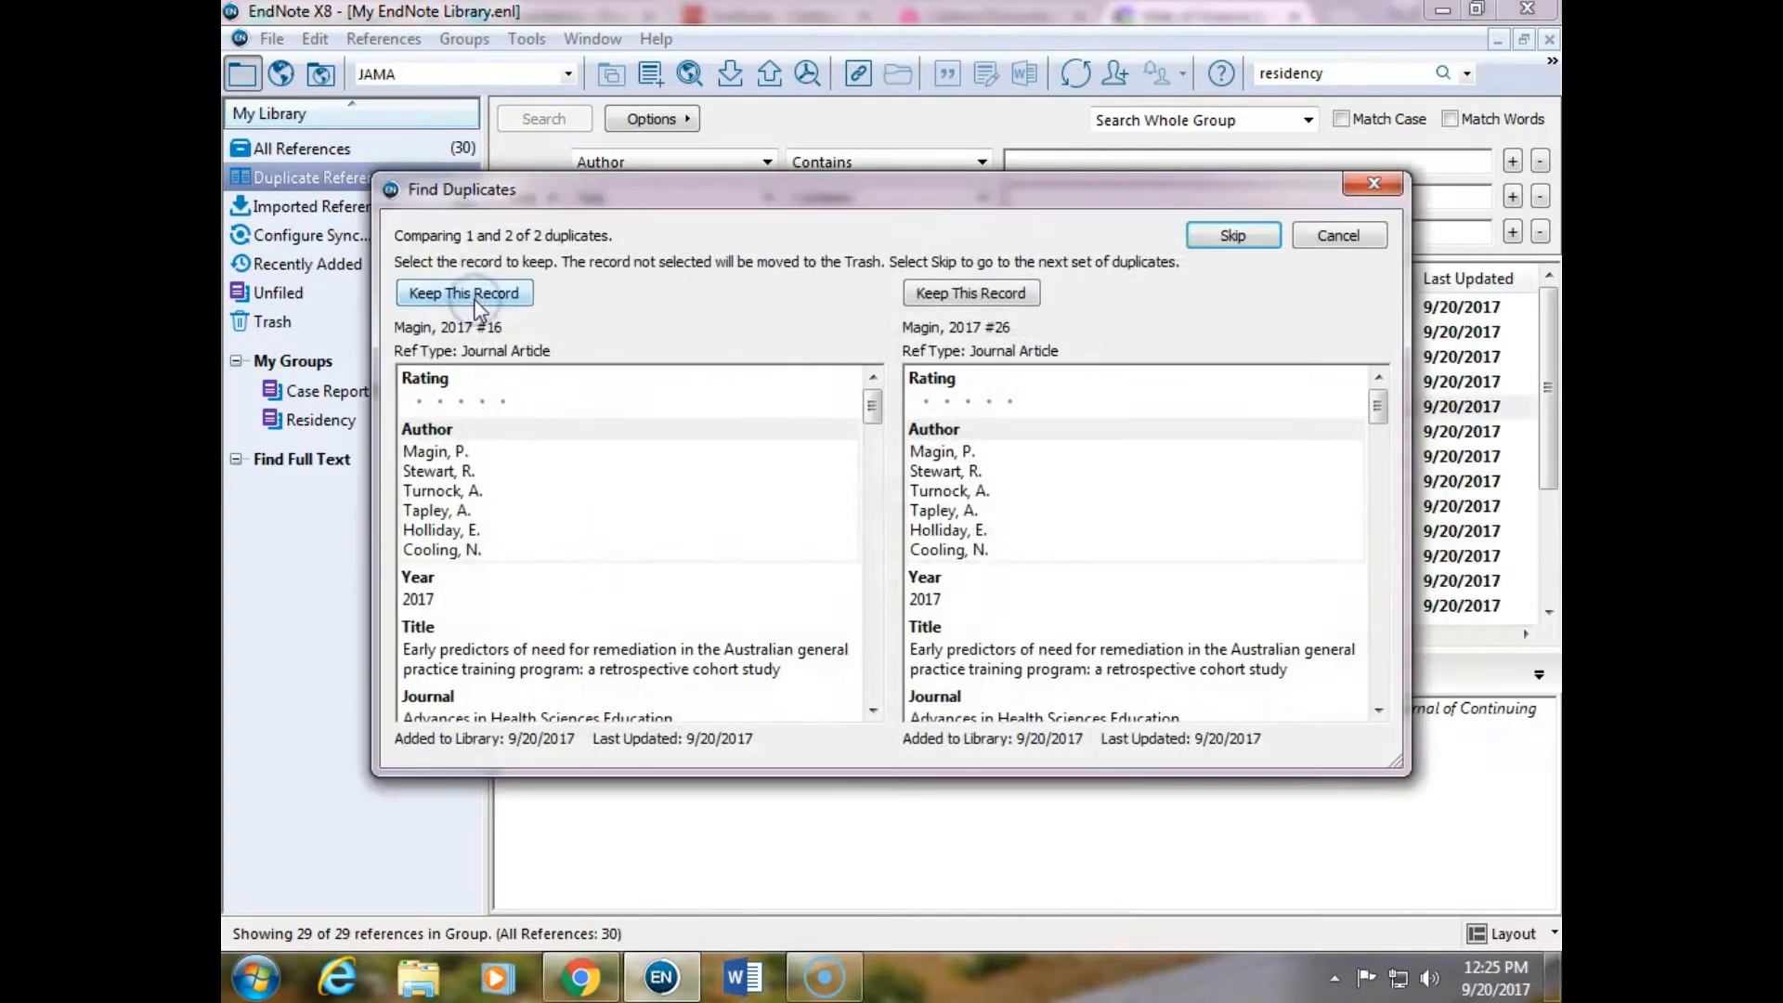
click(466, 297)
click(474, 297)
click(473, 297)
click(475, 297)
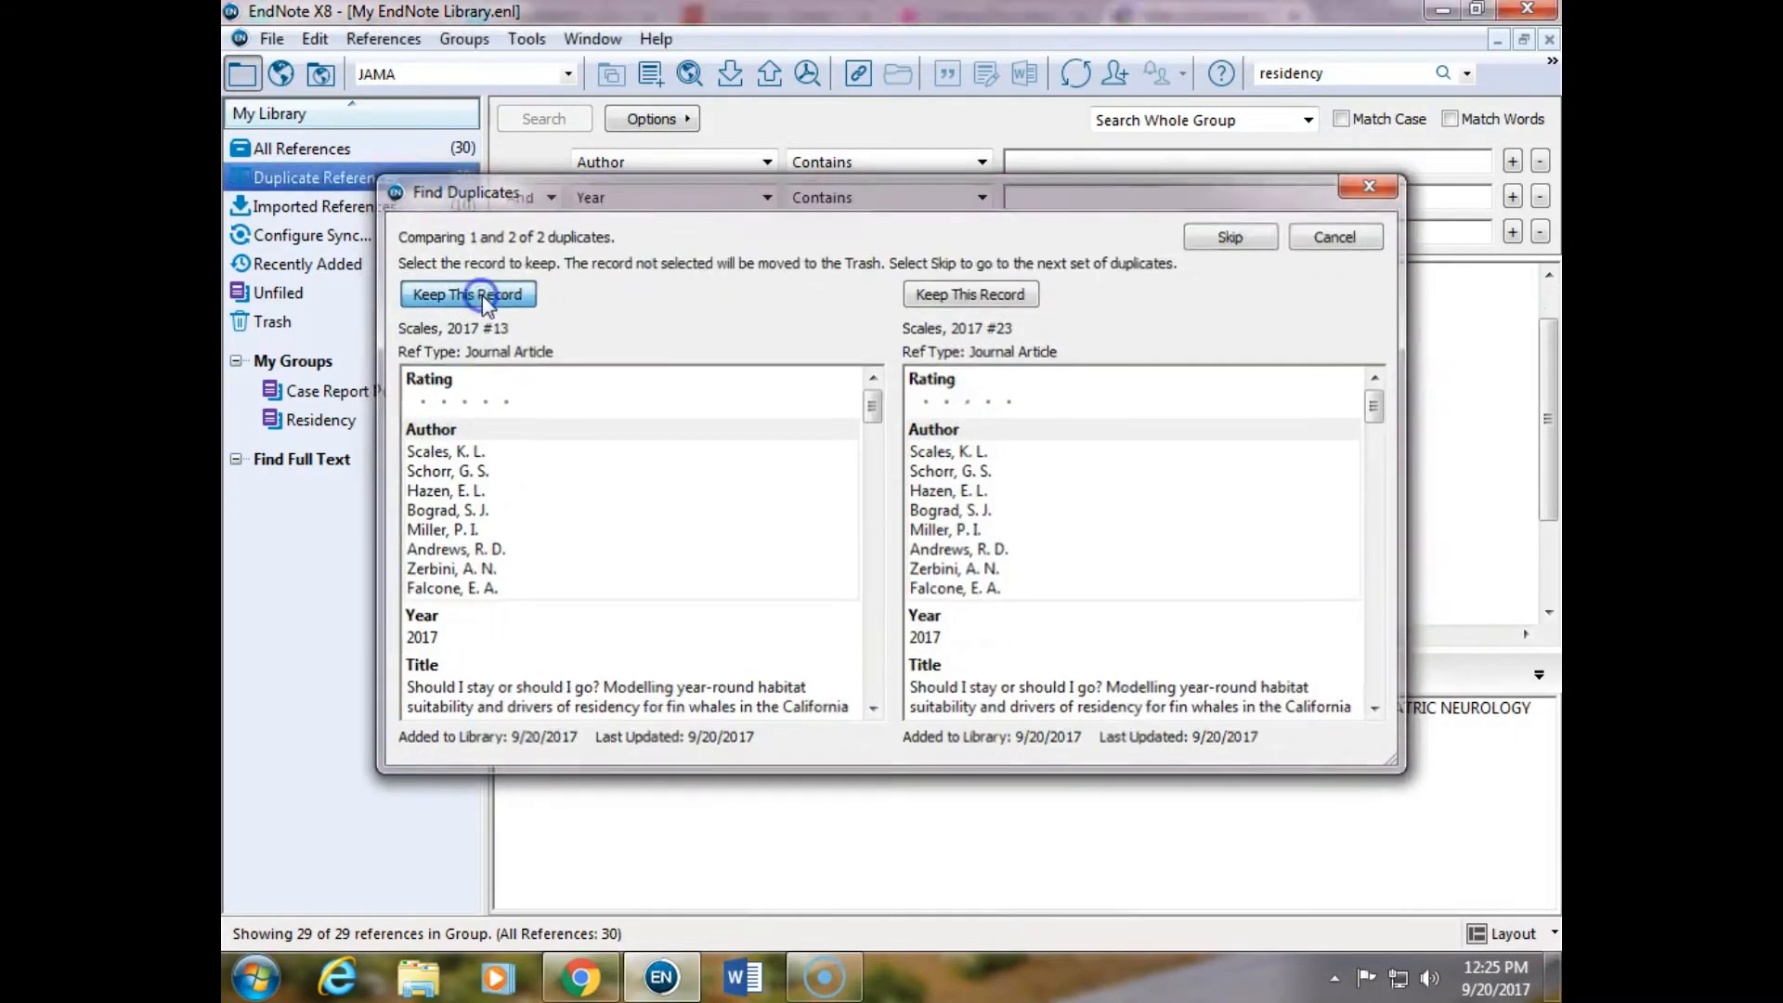
click(482, 296)
click(481, 295)
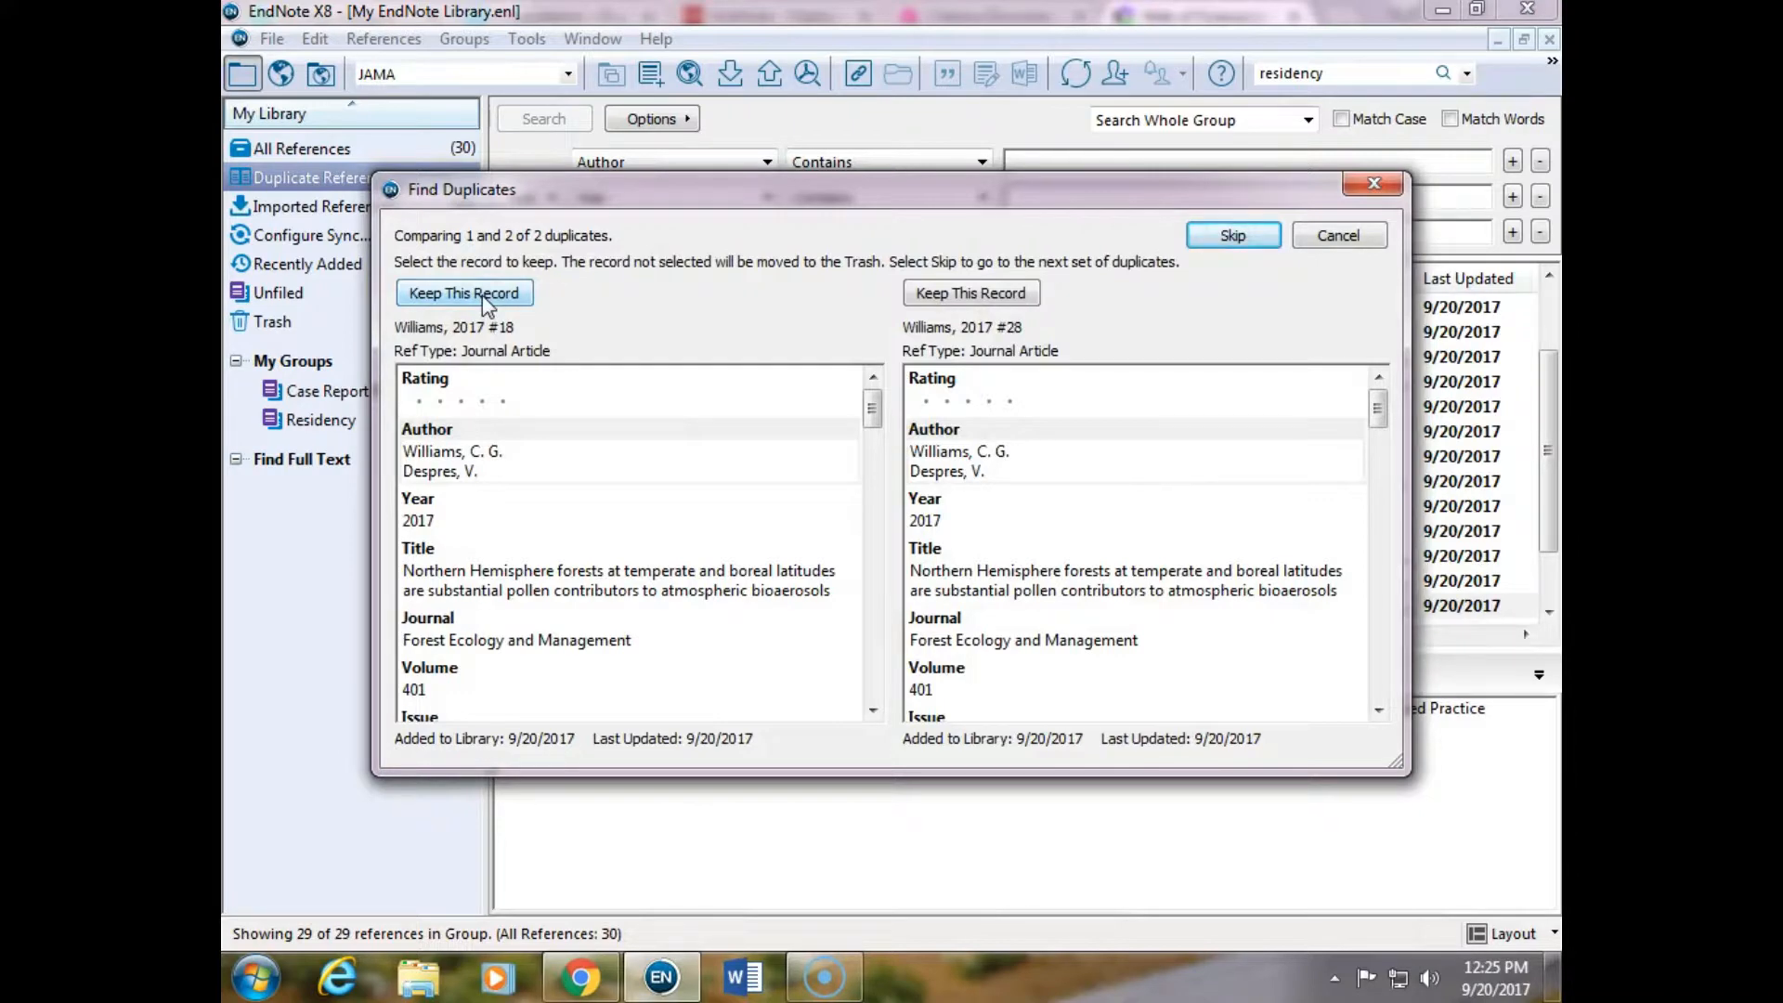
click(482, 295)
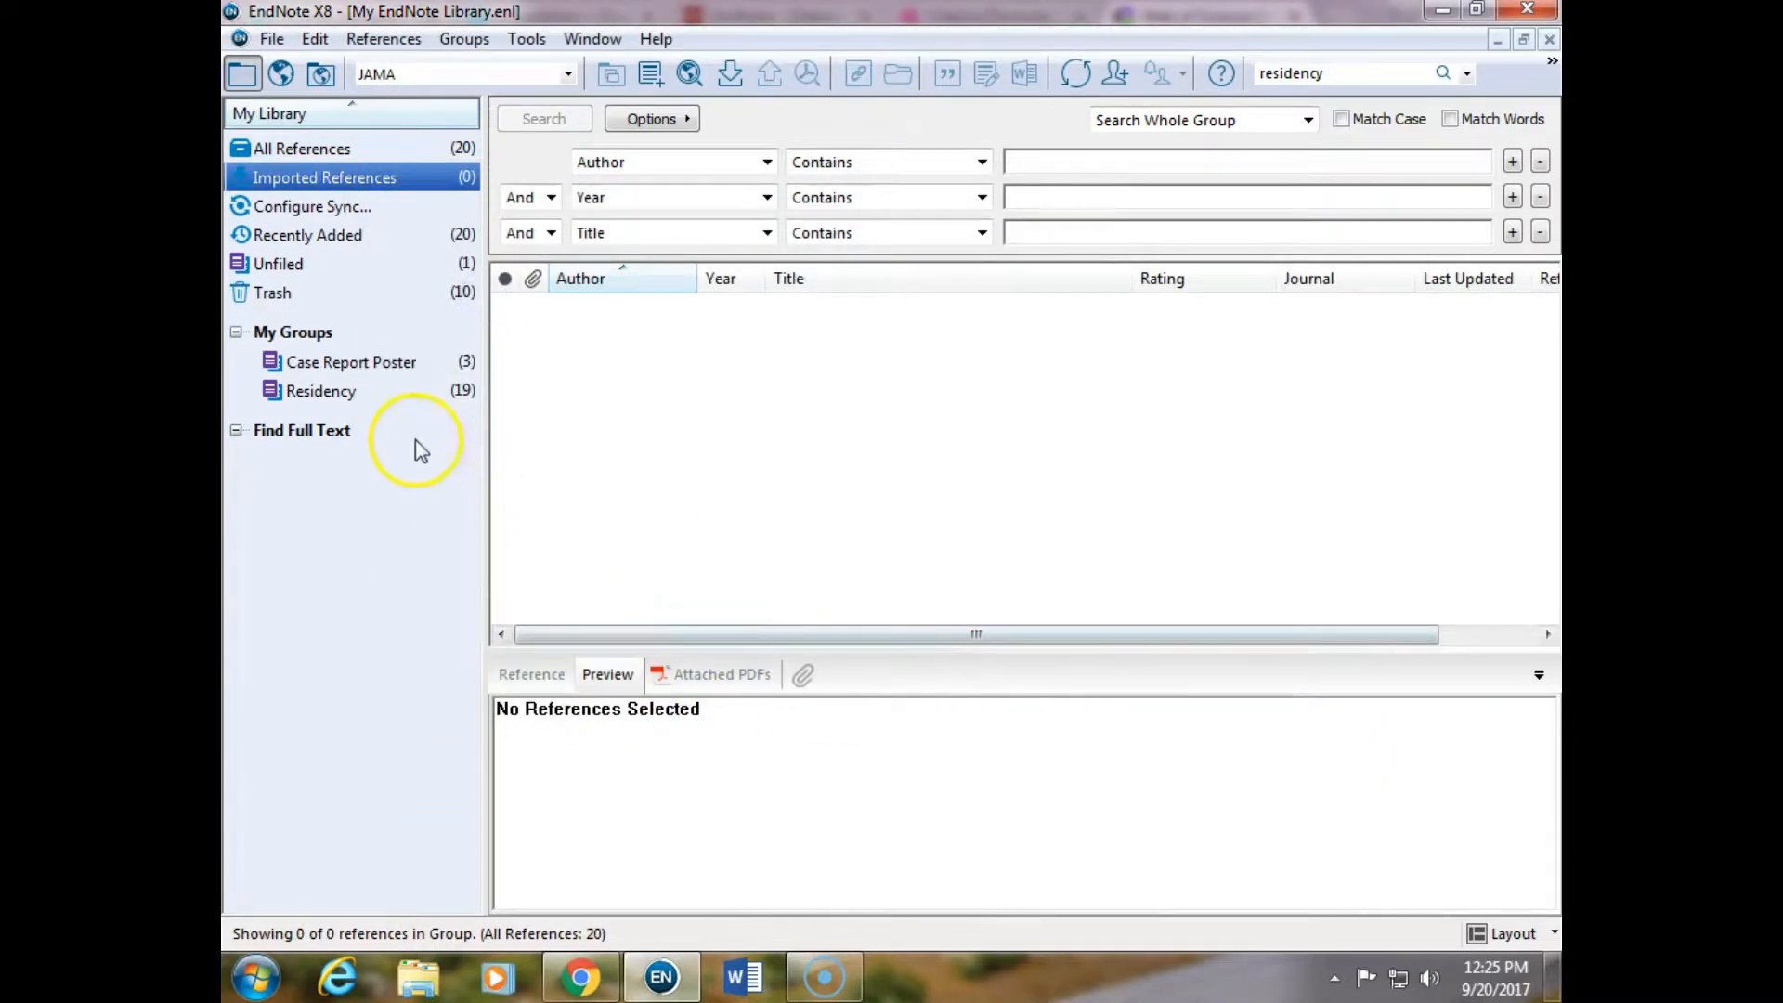
click(390, 395)
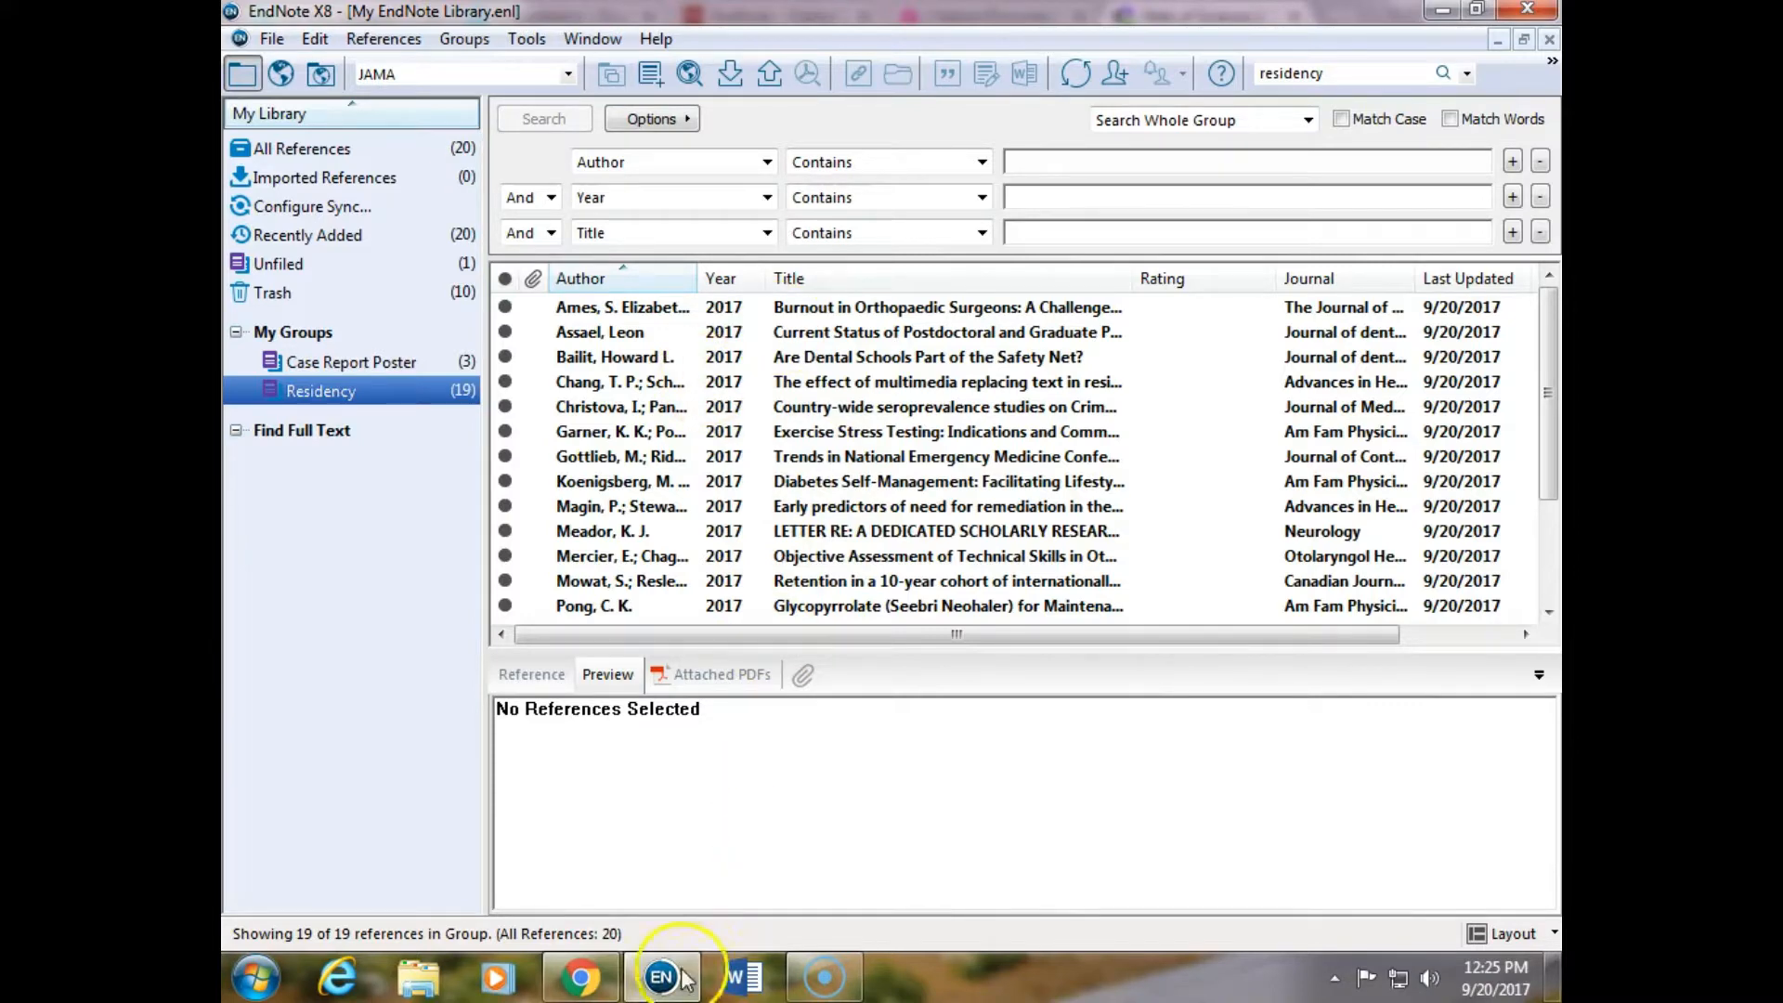
Return to Chrome, close the Web of Science sending dialog, and open Google Scholar in a new tab.
click(579, 976)
click(945, 560)
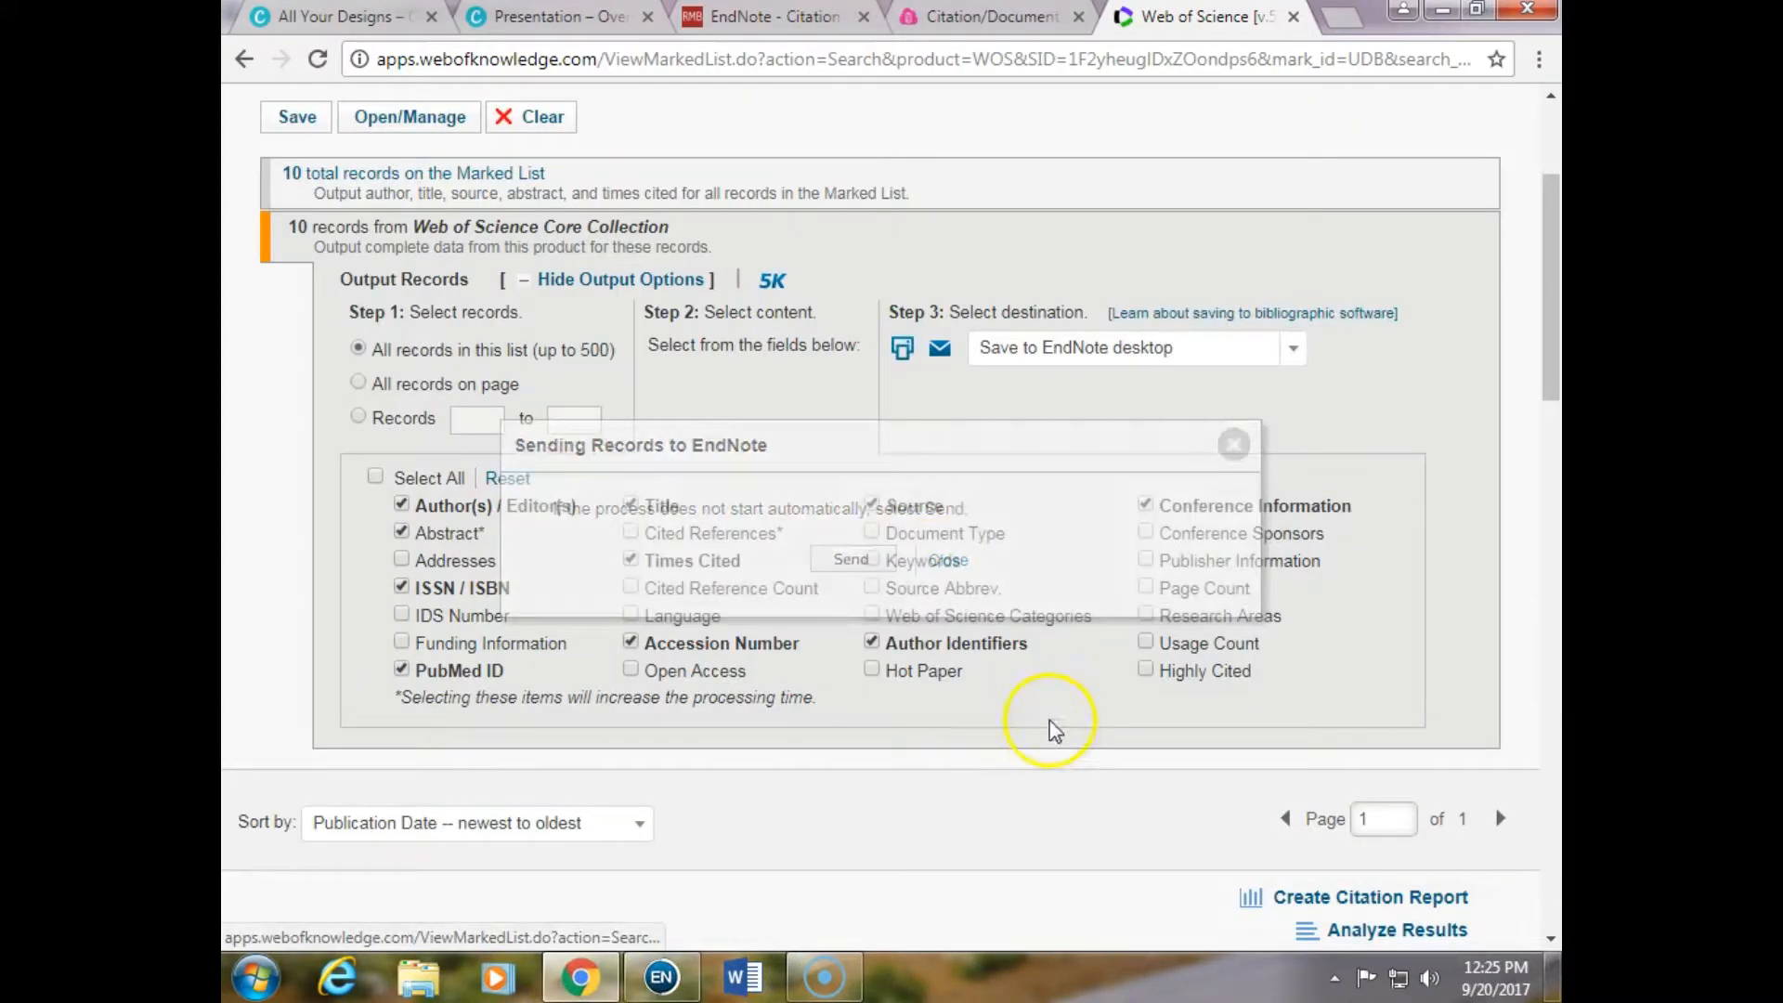
click(1348, 23)
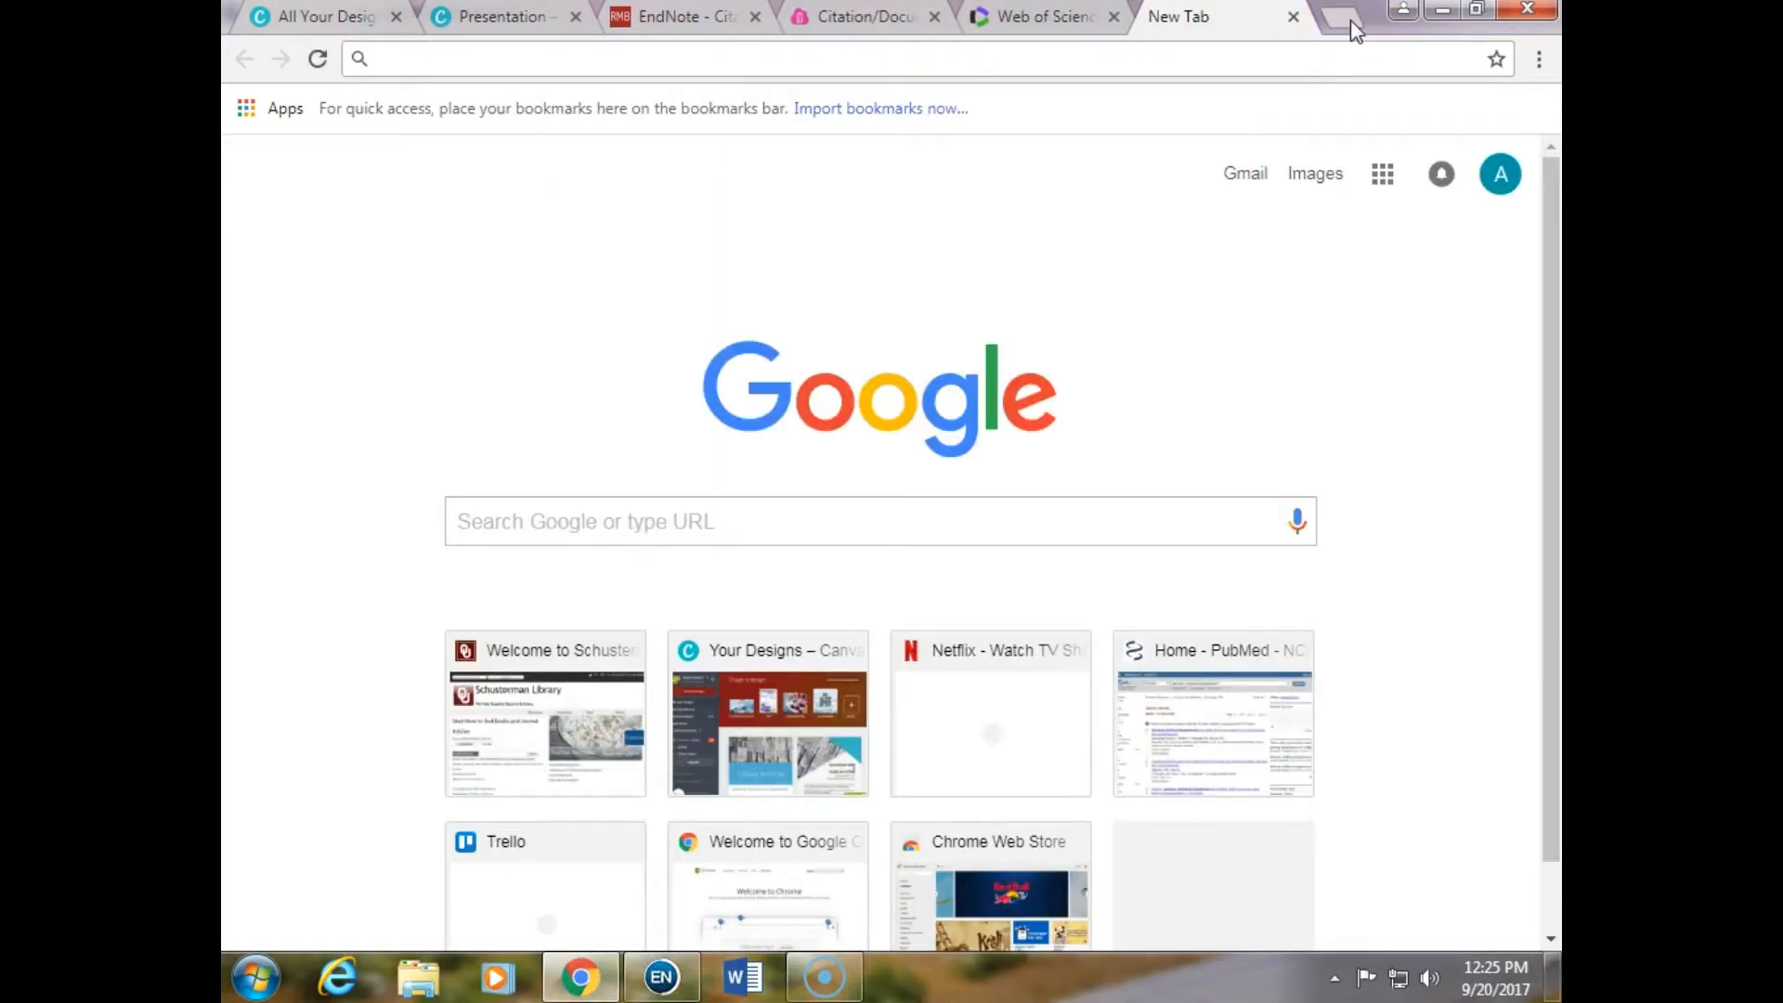
text(scholar.)
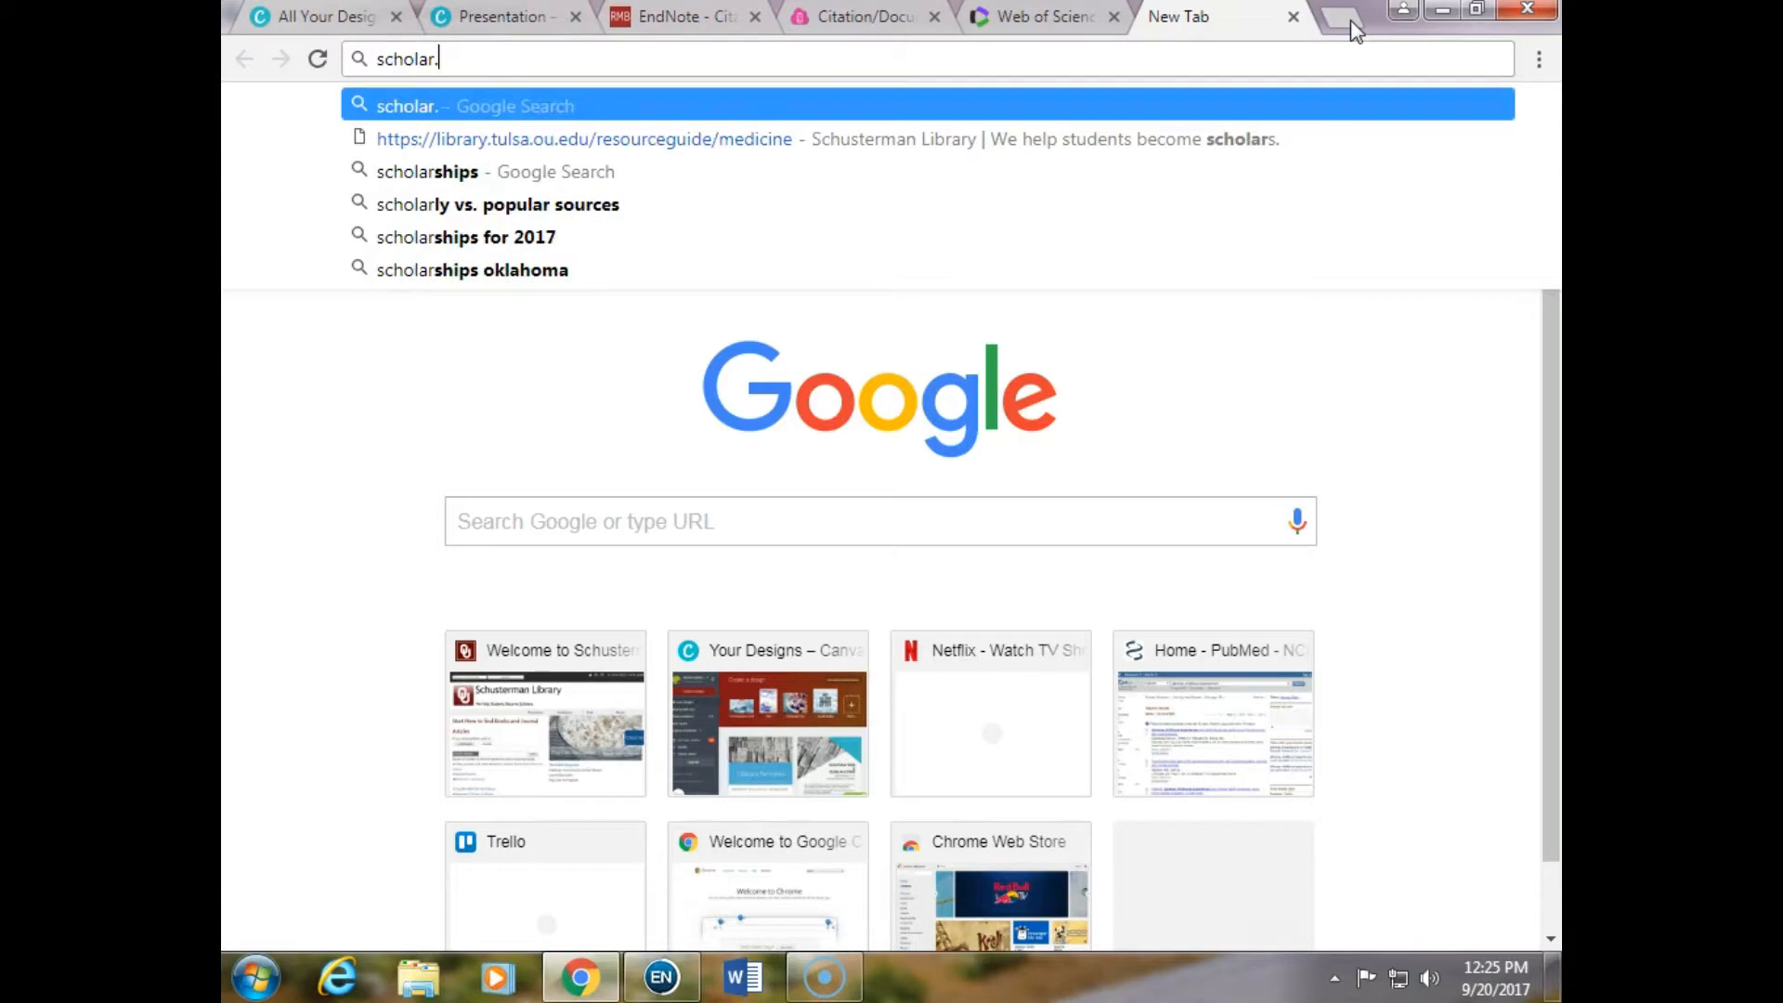
text(google.)
key(Return)
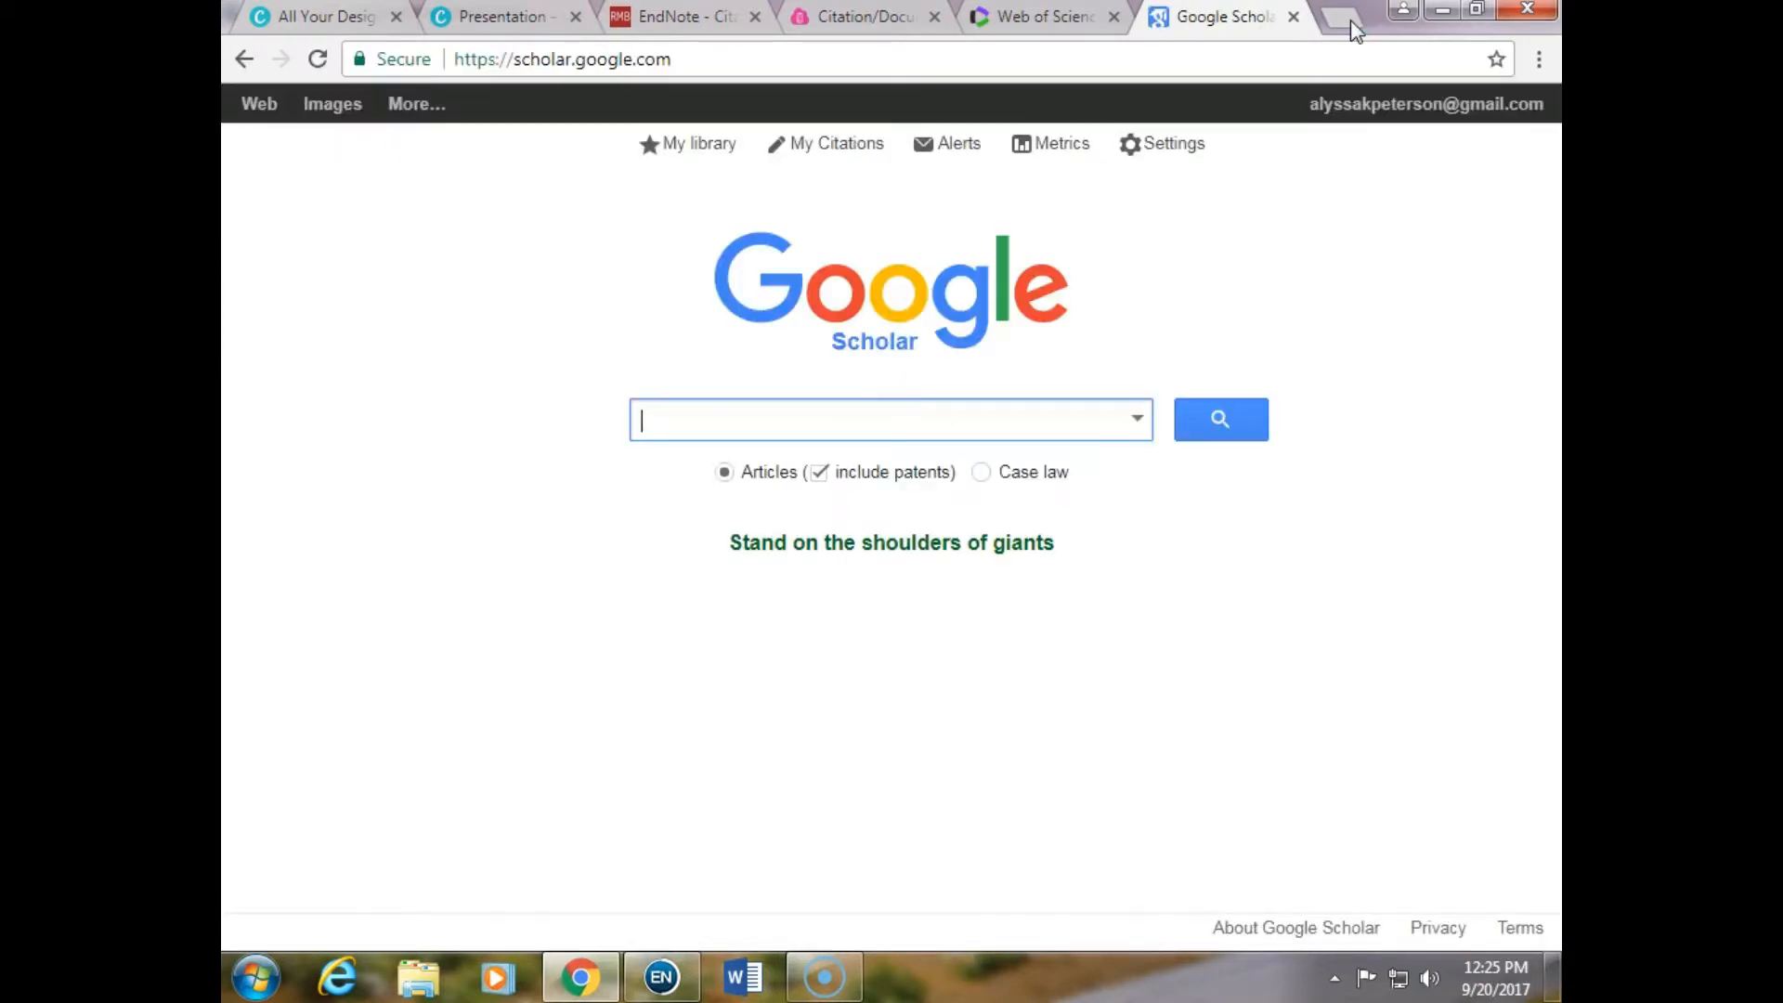
Configure the Google Scholar bibliography manager to show links for importing citations into EndNote, and save the settings.
click(1185, 153)
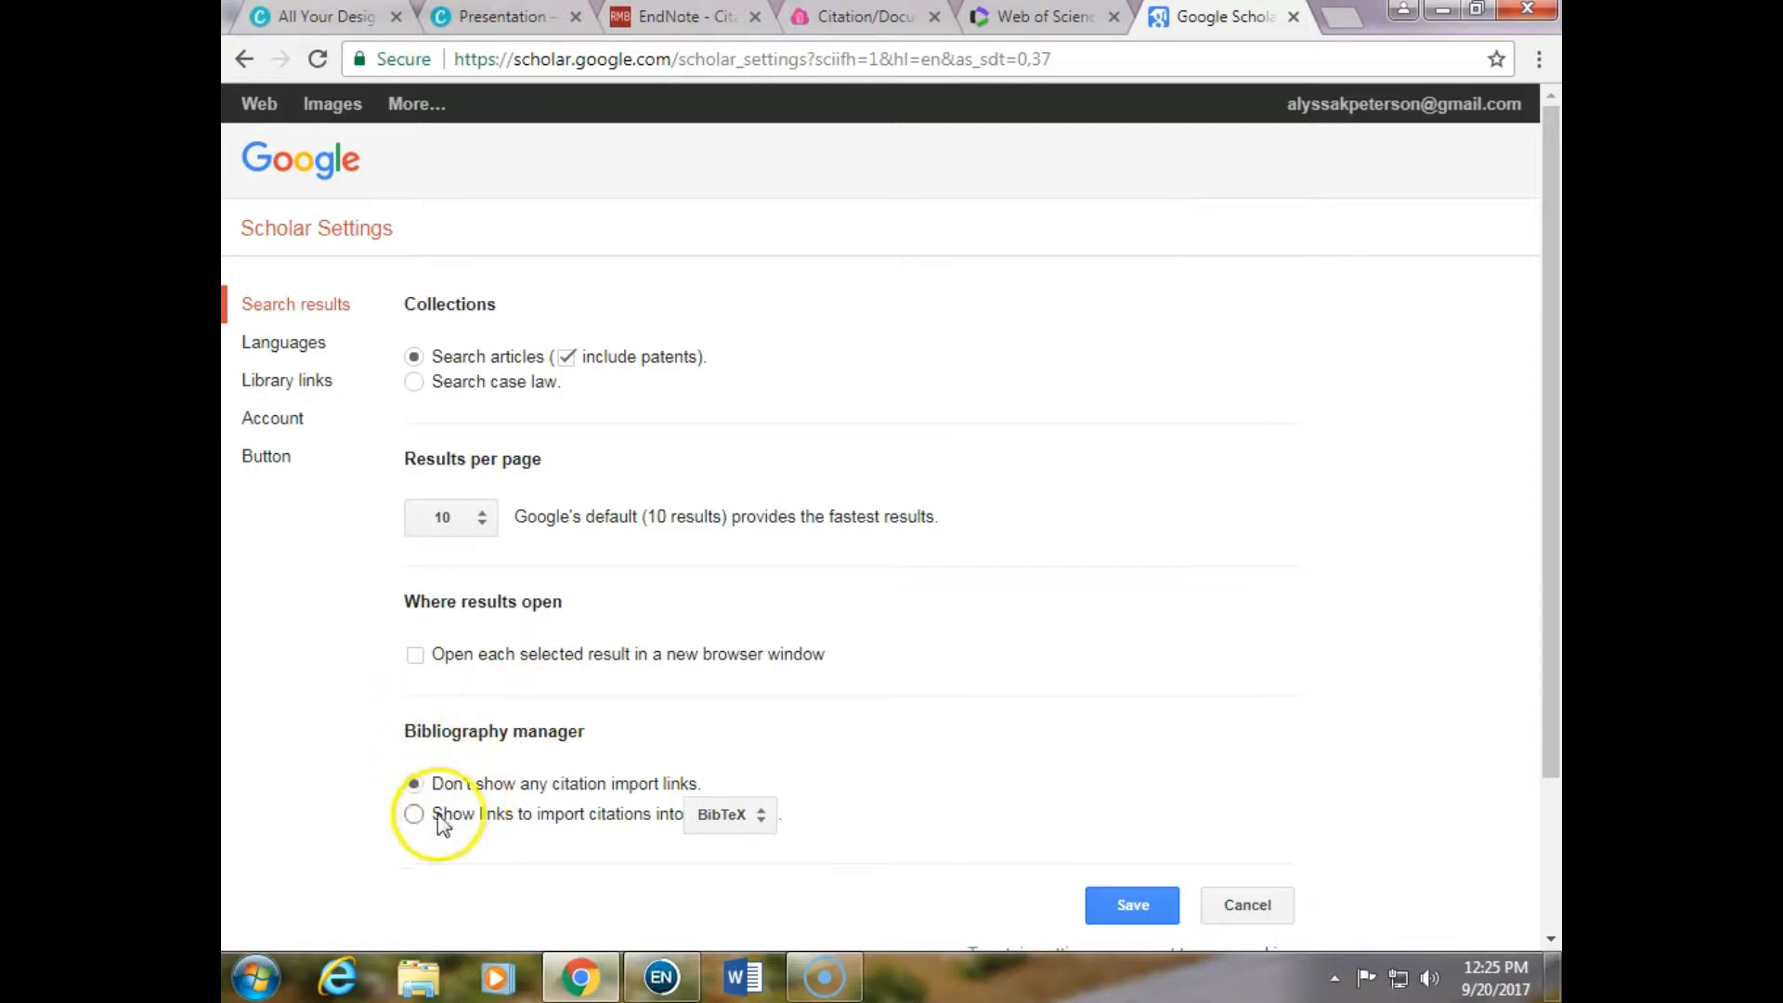
click(727, 817)
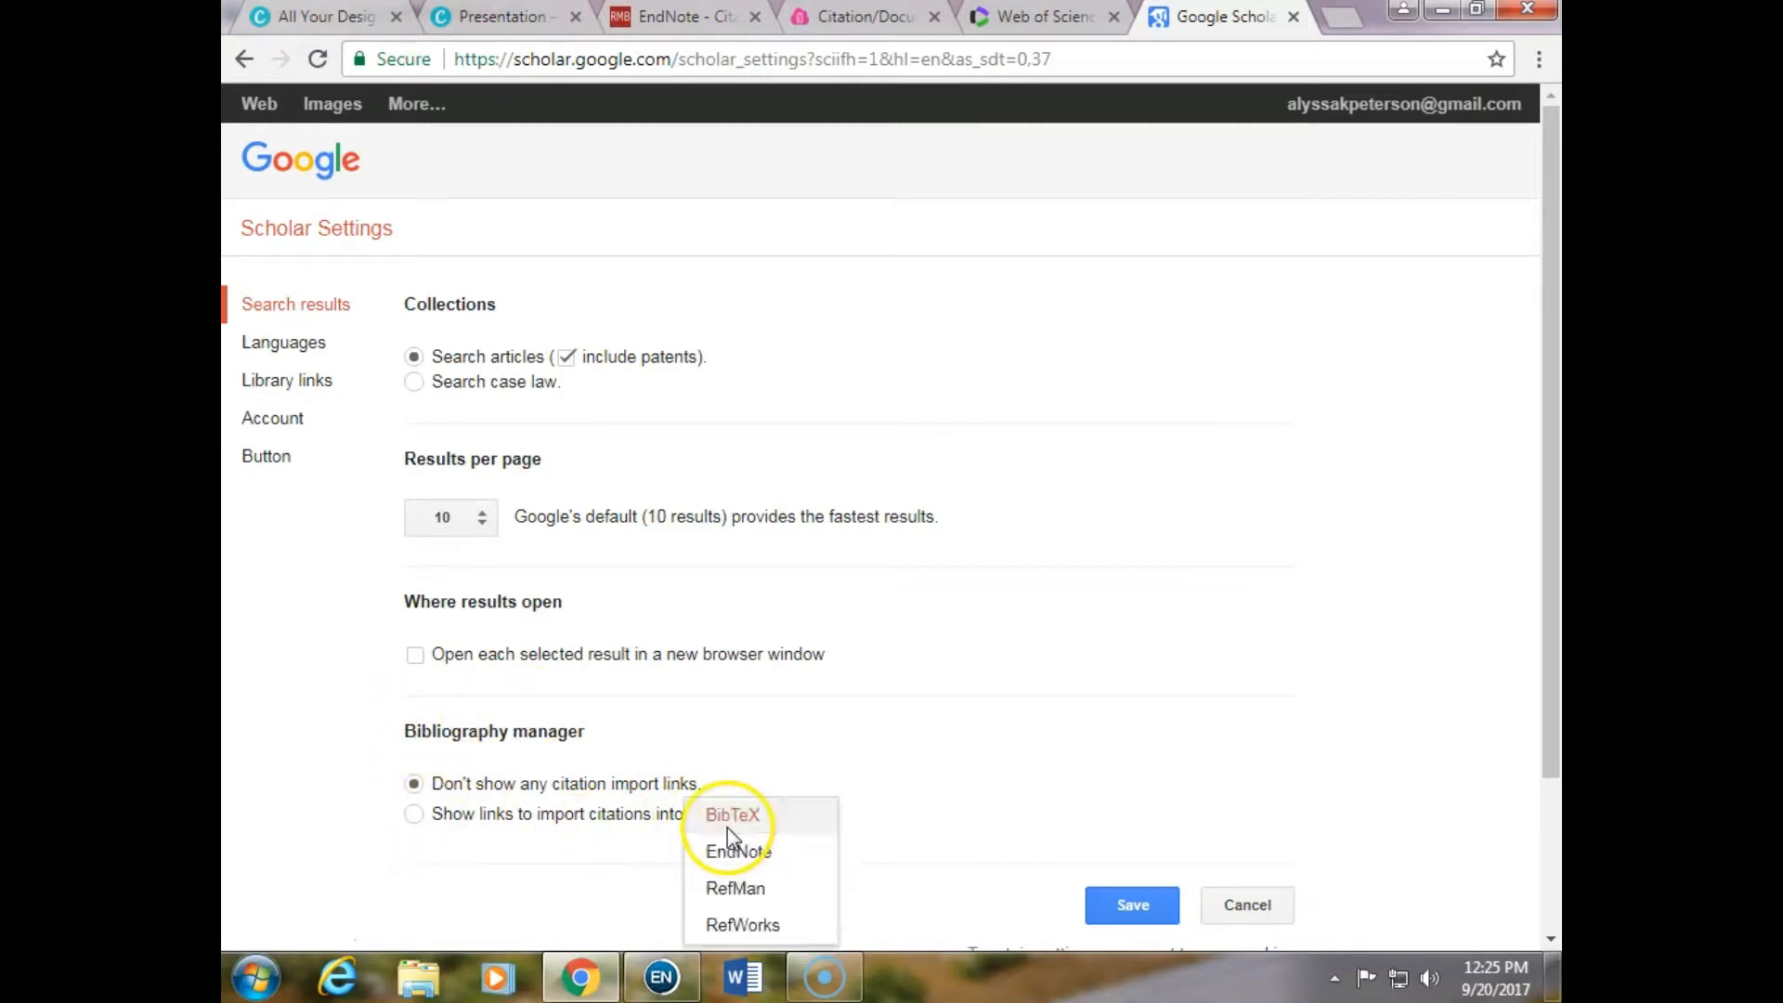
scroll(808, 880, down, 2)
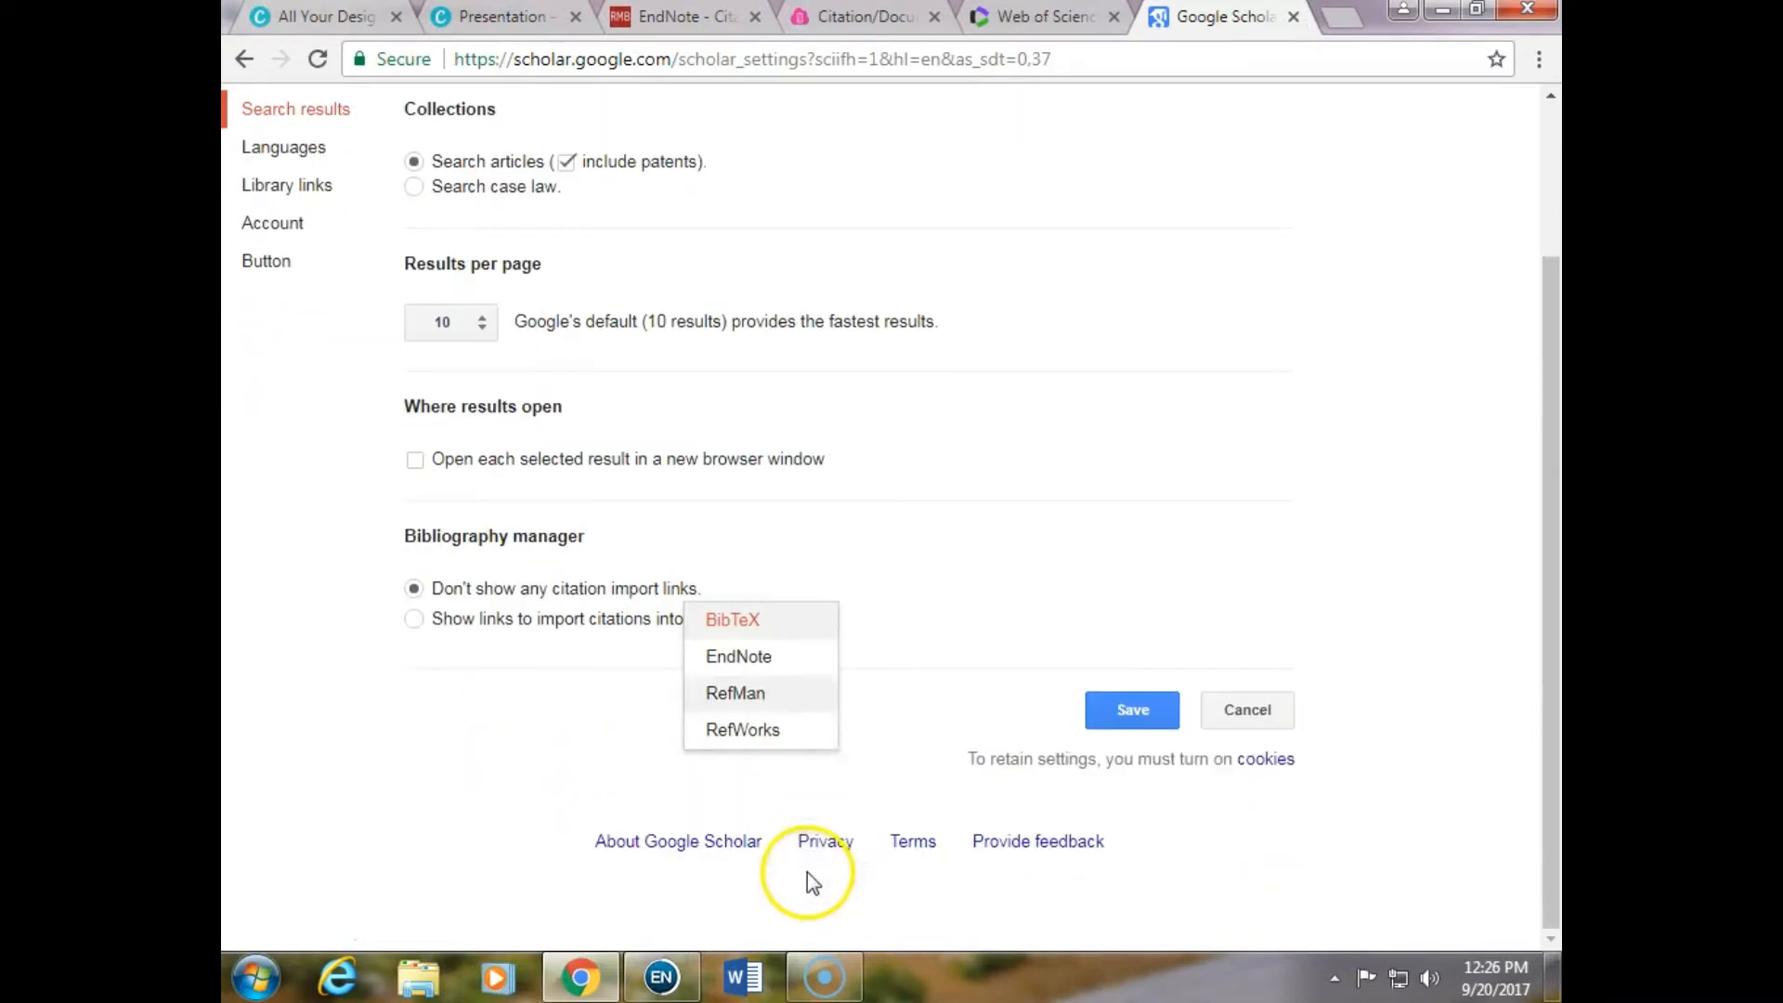
click(798, 656)
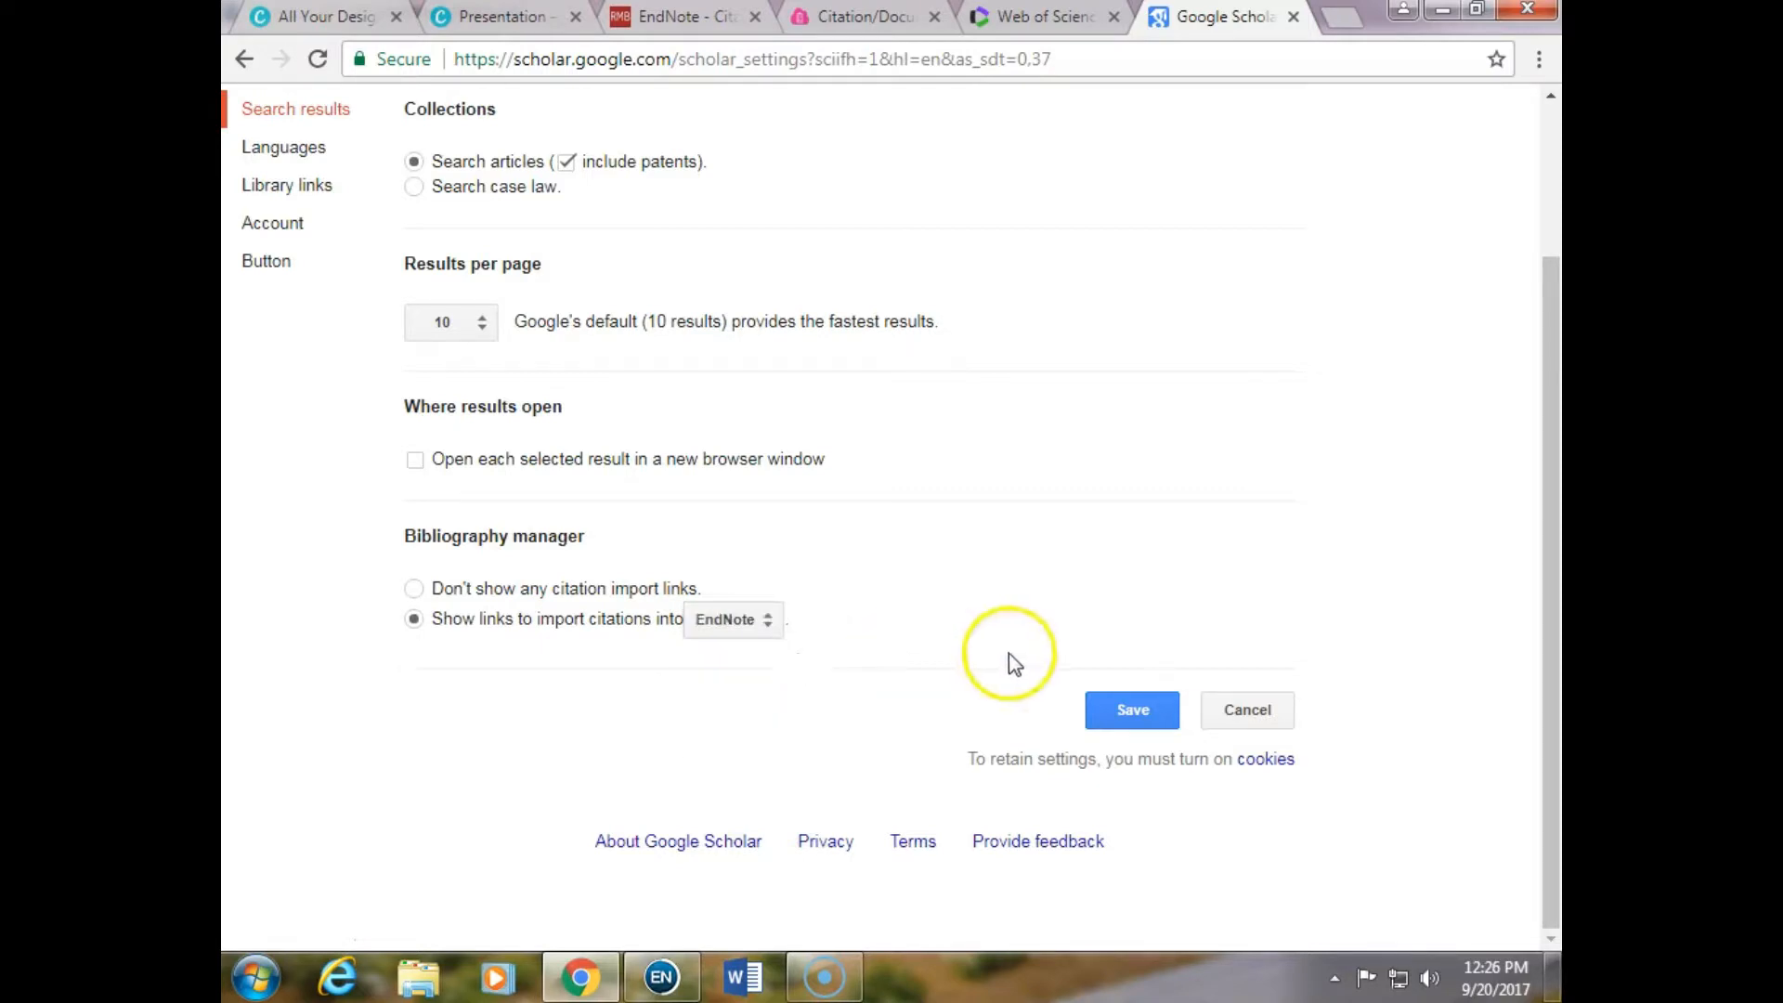
click(1128, 710)
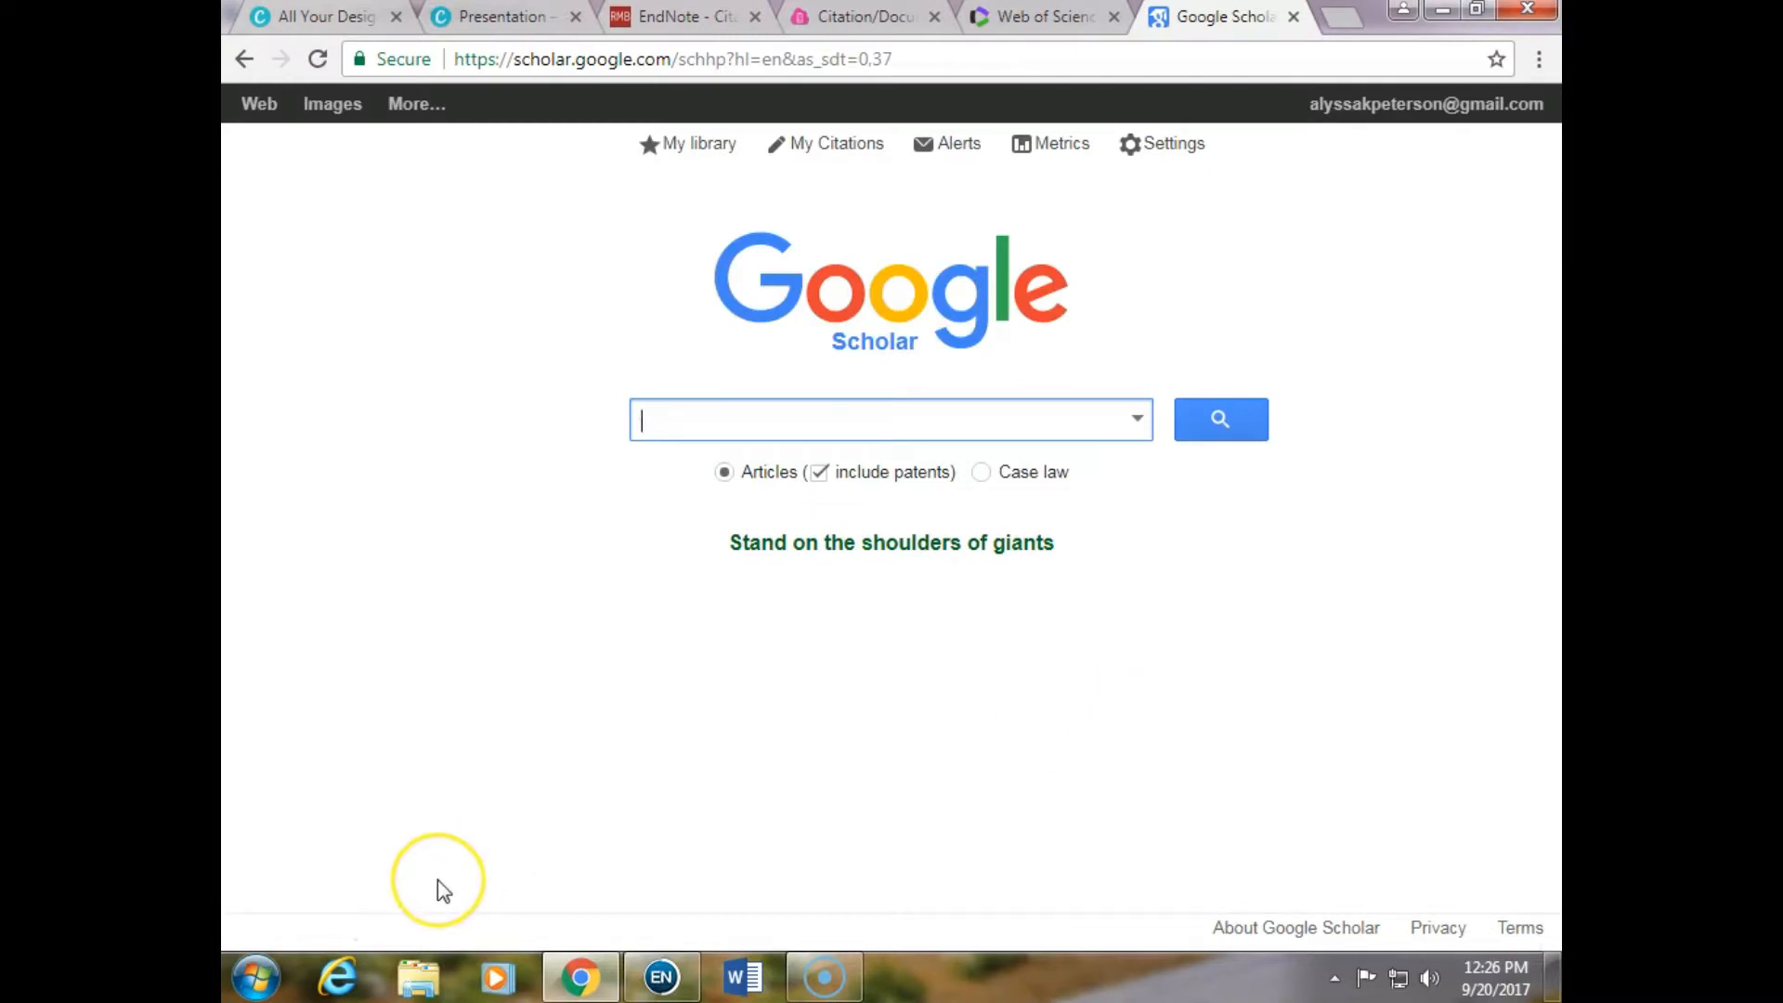
Search Google Scholar for "residency" and import the first result, about burnout in an internal medicine residency program, into EndNote.
text(residency)
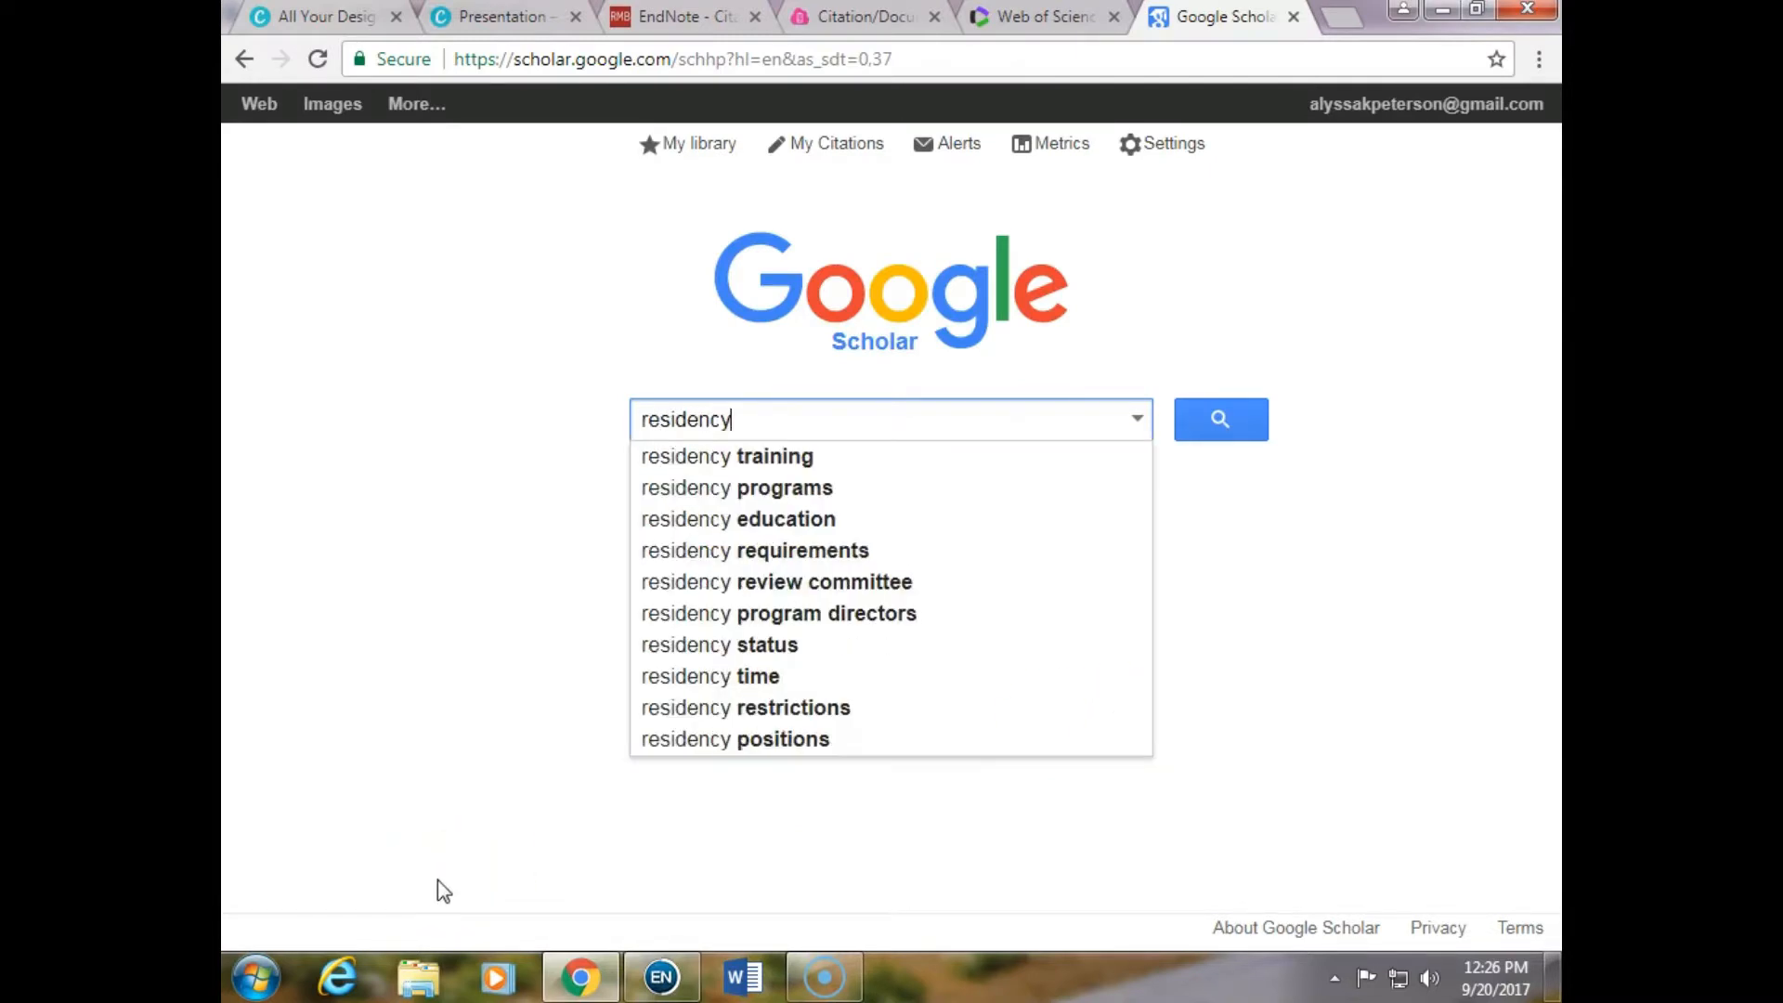
key(Return)
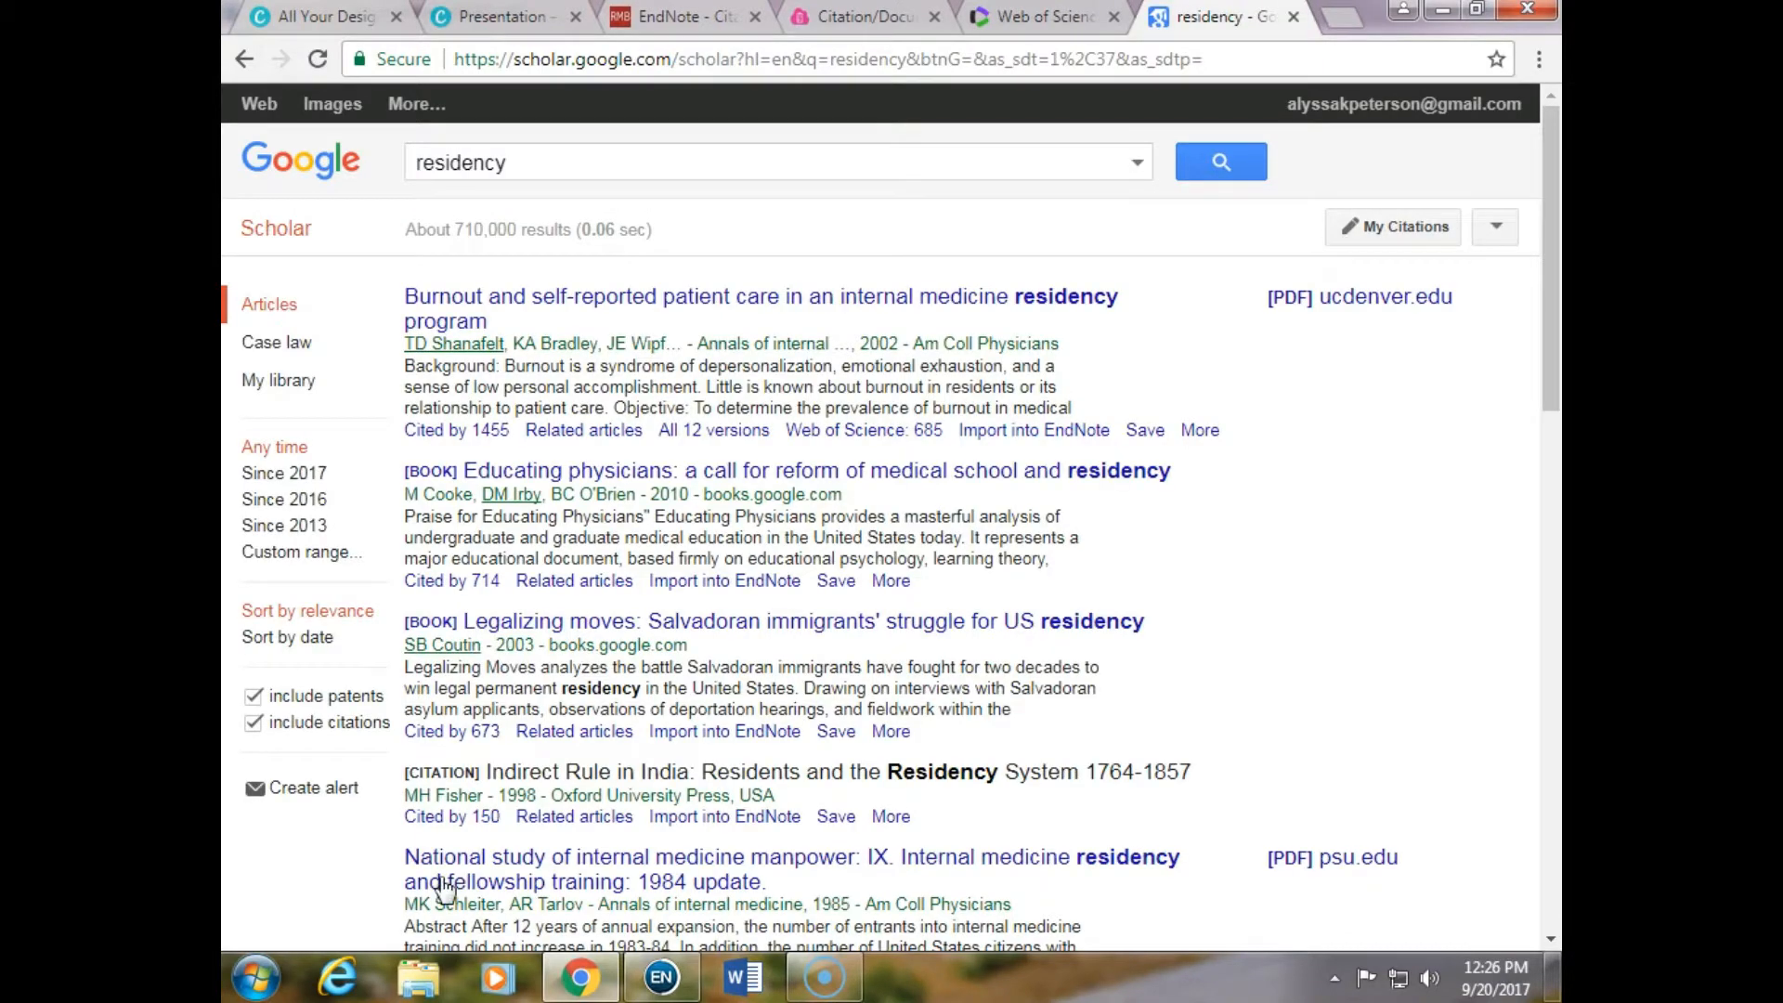
click(965, 432)
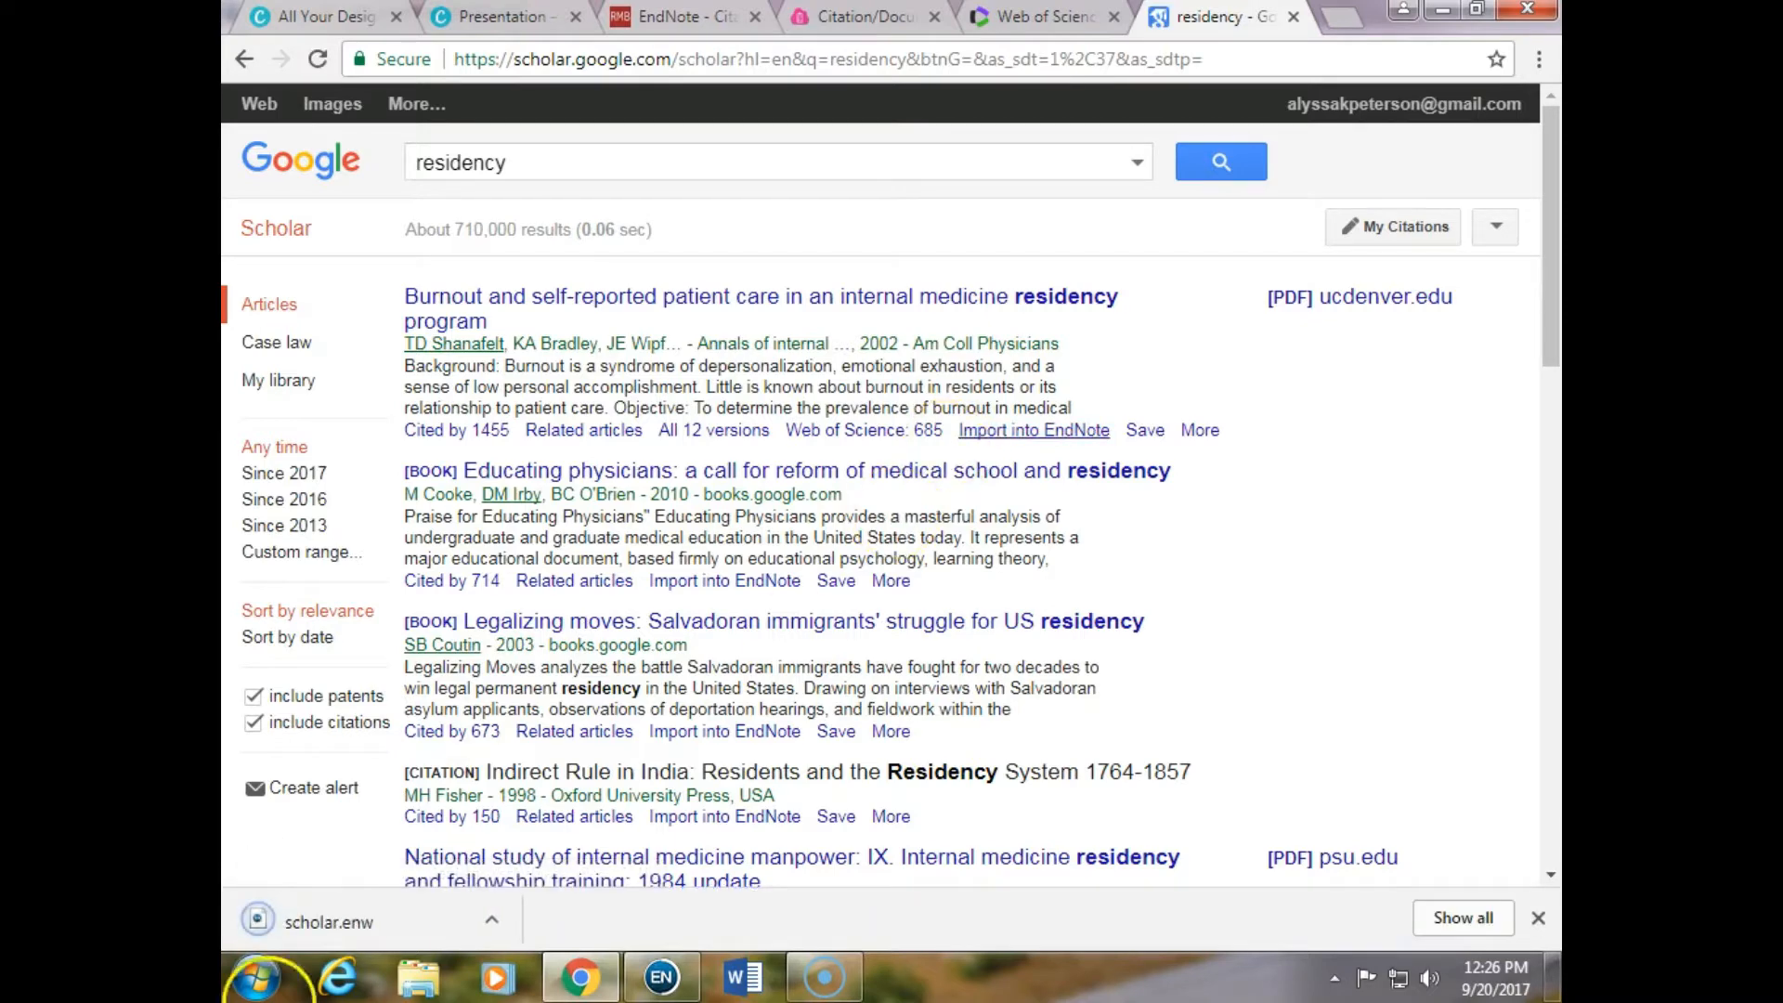
click(405, 904)
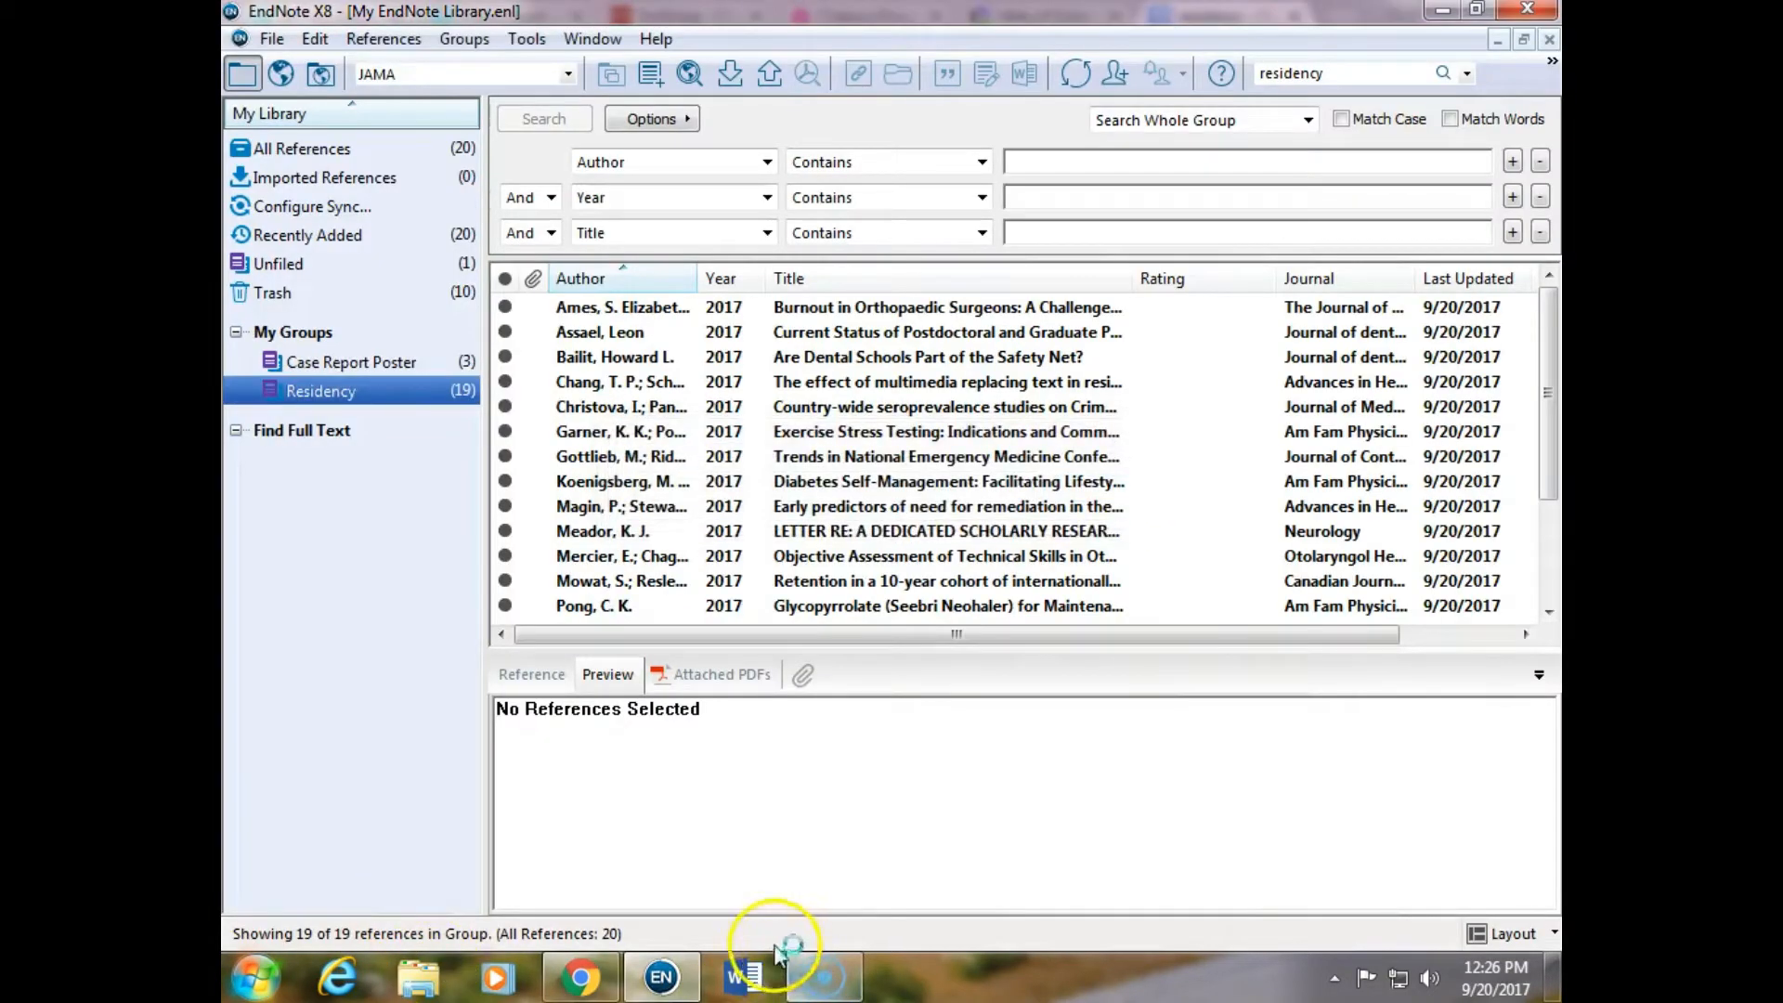
Add the imported article on burnout and self-reported patient care to the Residency group and display that group.
click(704, 312)
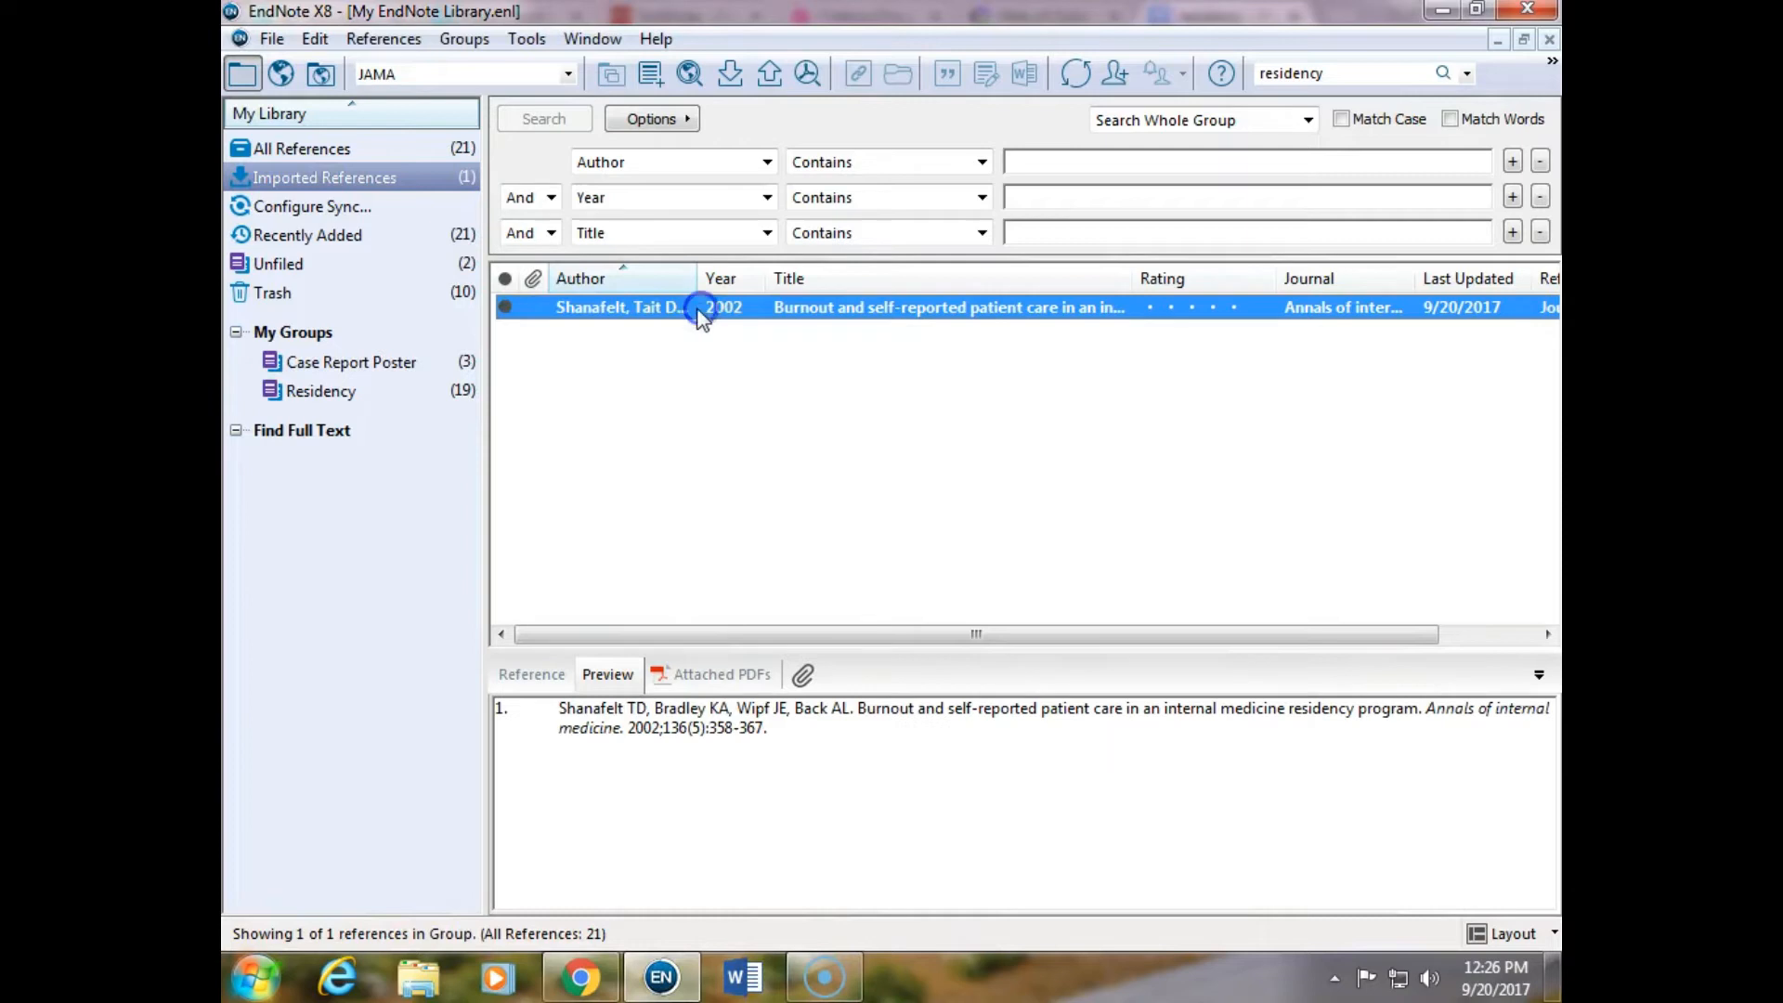
drag(590, 306, 405, 405)
click(406, 401)
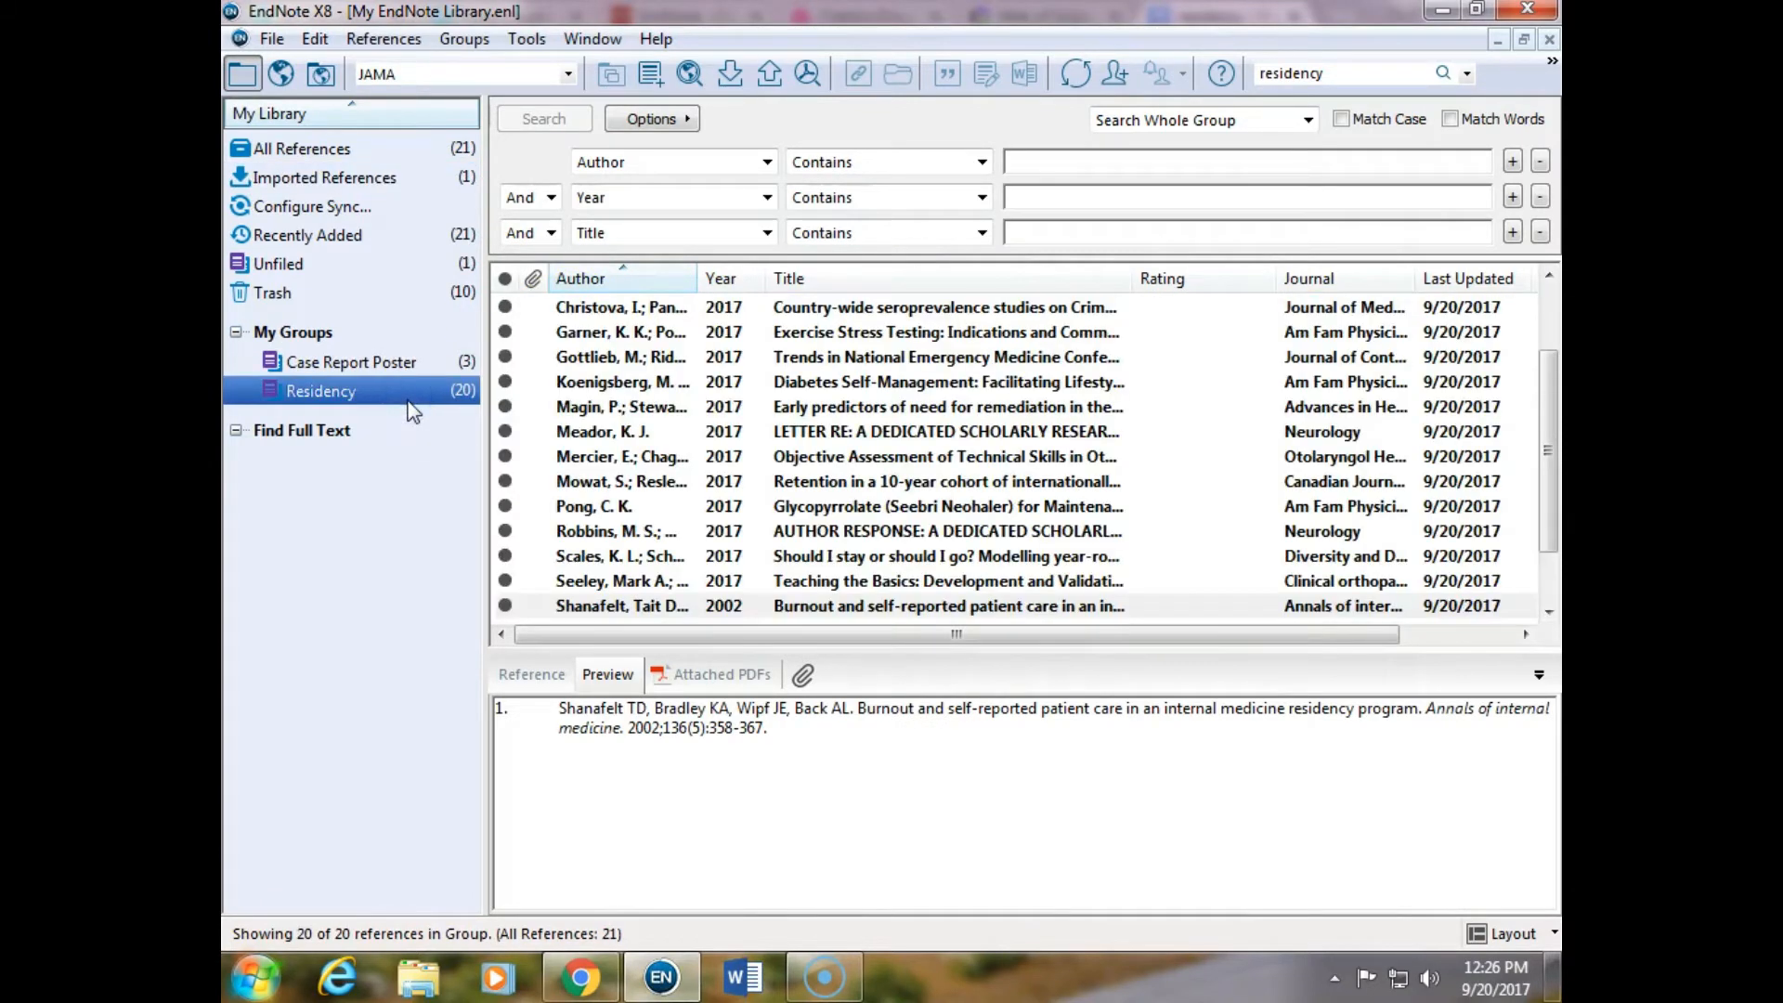